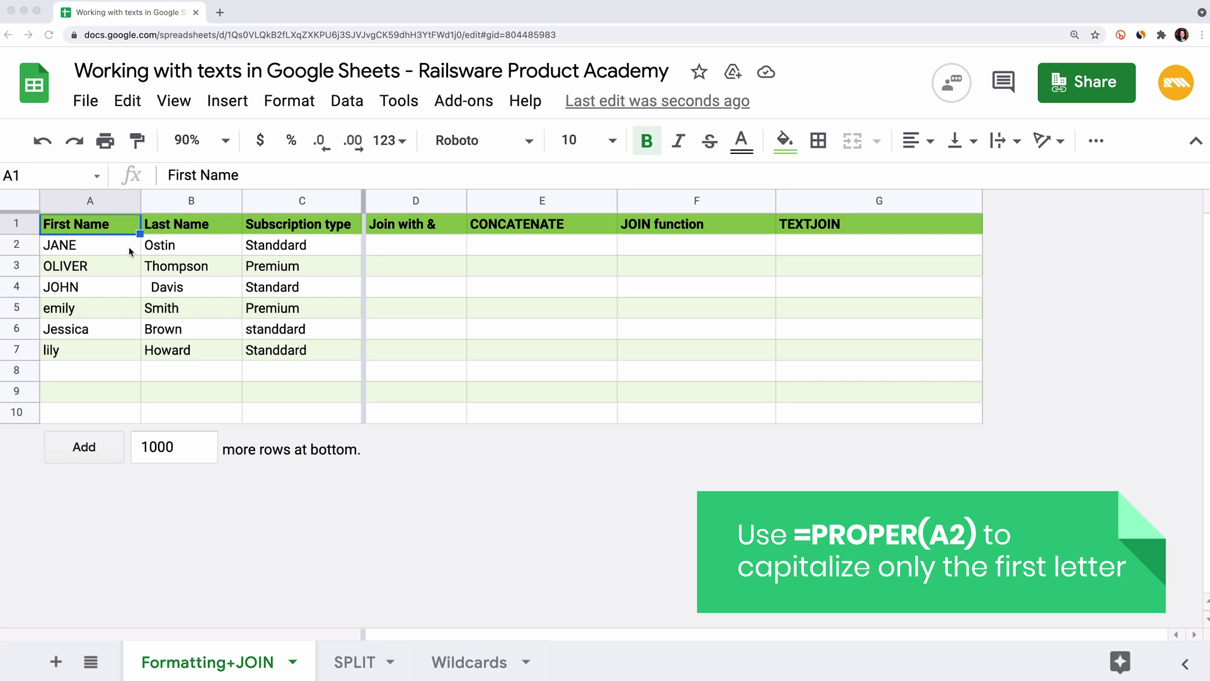
Insert an empty column to the right of the First Name column.
drag(128, 247, 118, 416)
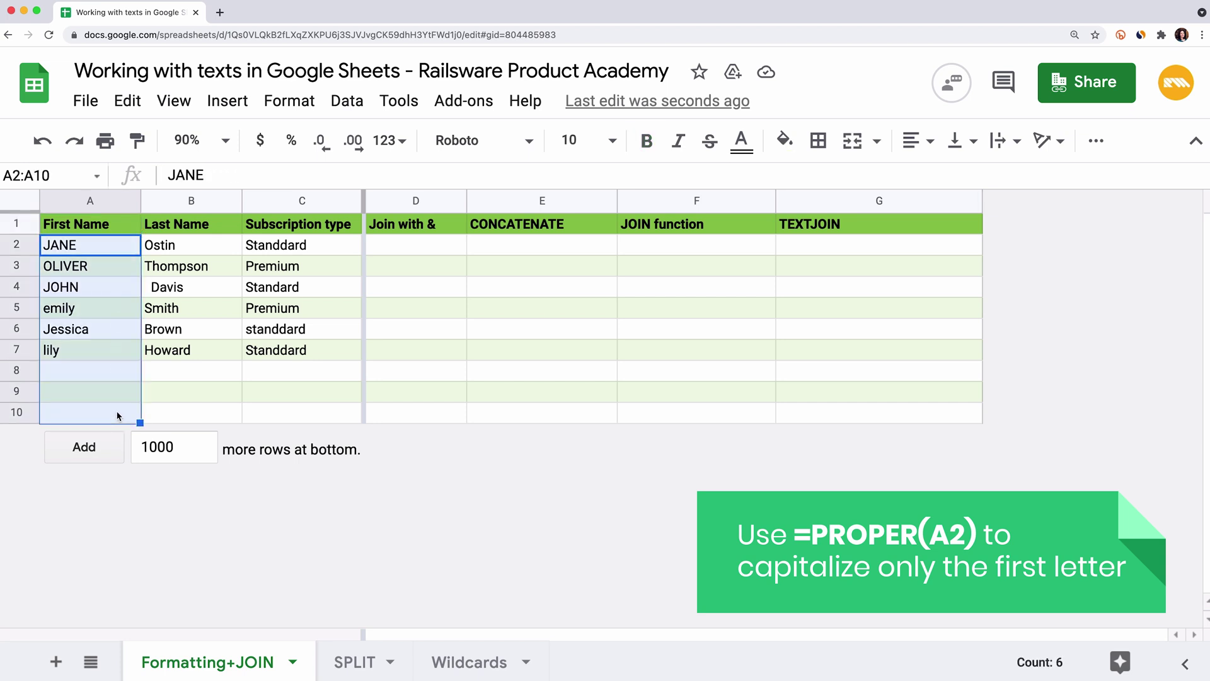
click(95, 202)
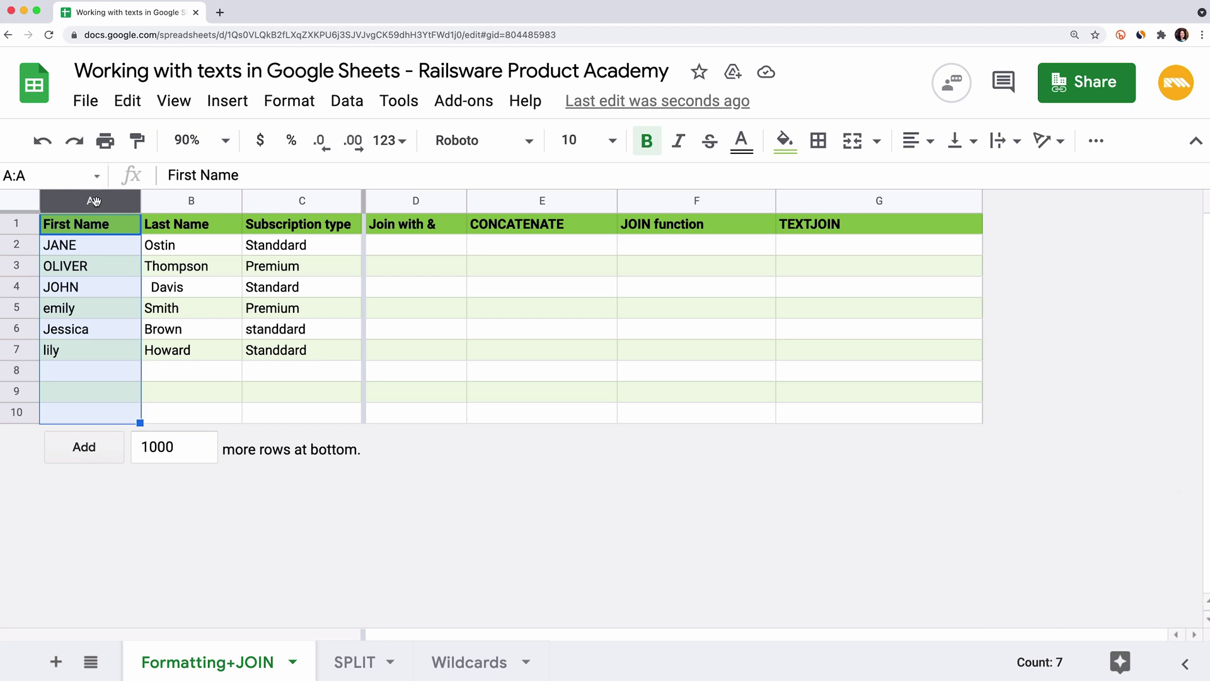
right_click(117, 210)
click(213, 337)
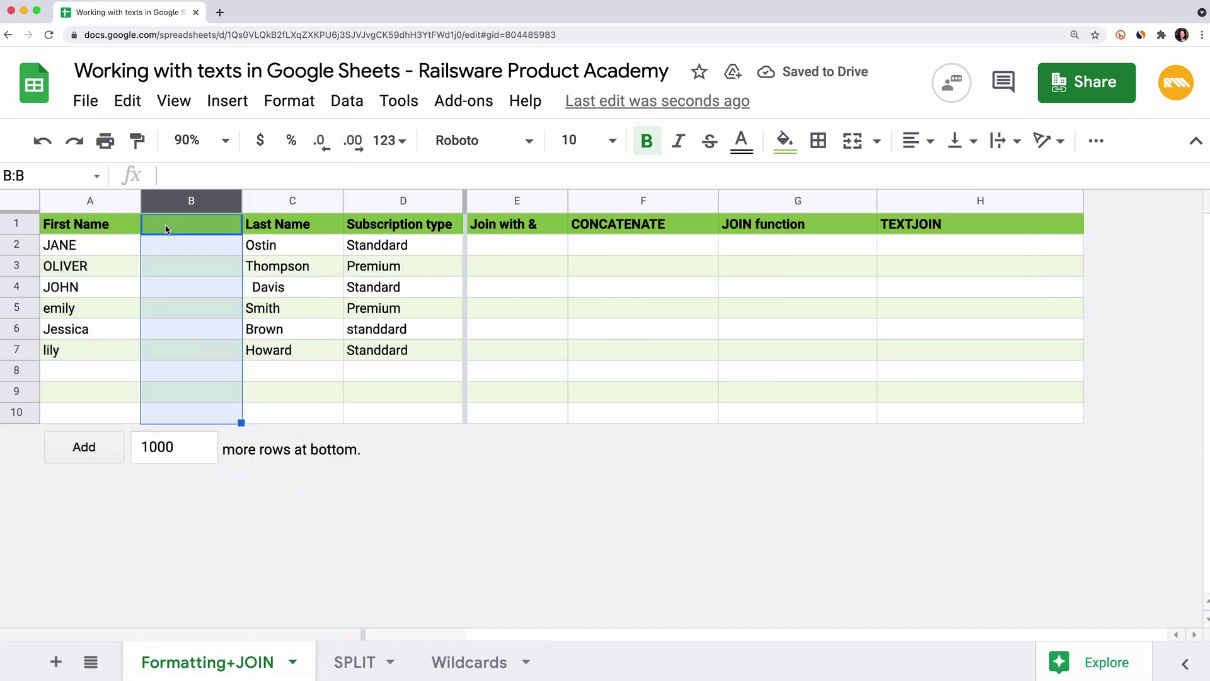
Enter =PROPER(A2) in B2 and accept the autofill down the column.
click(168, 248)
text(=)
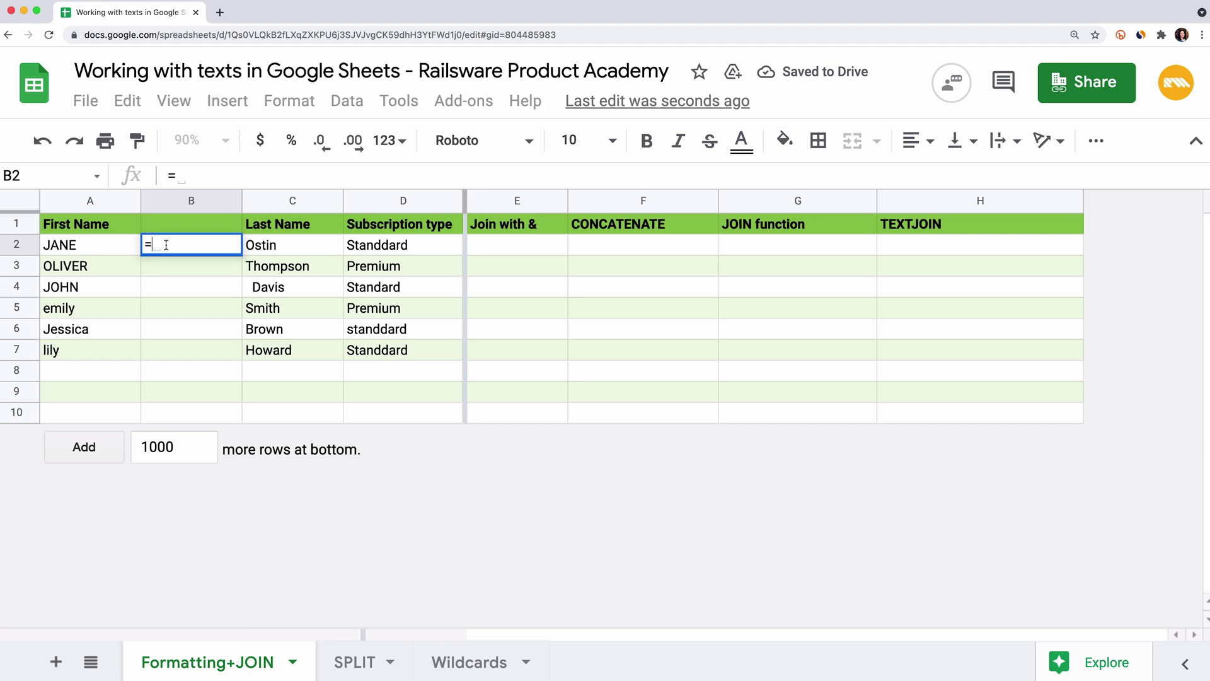
text(PROPER()
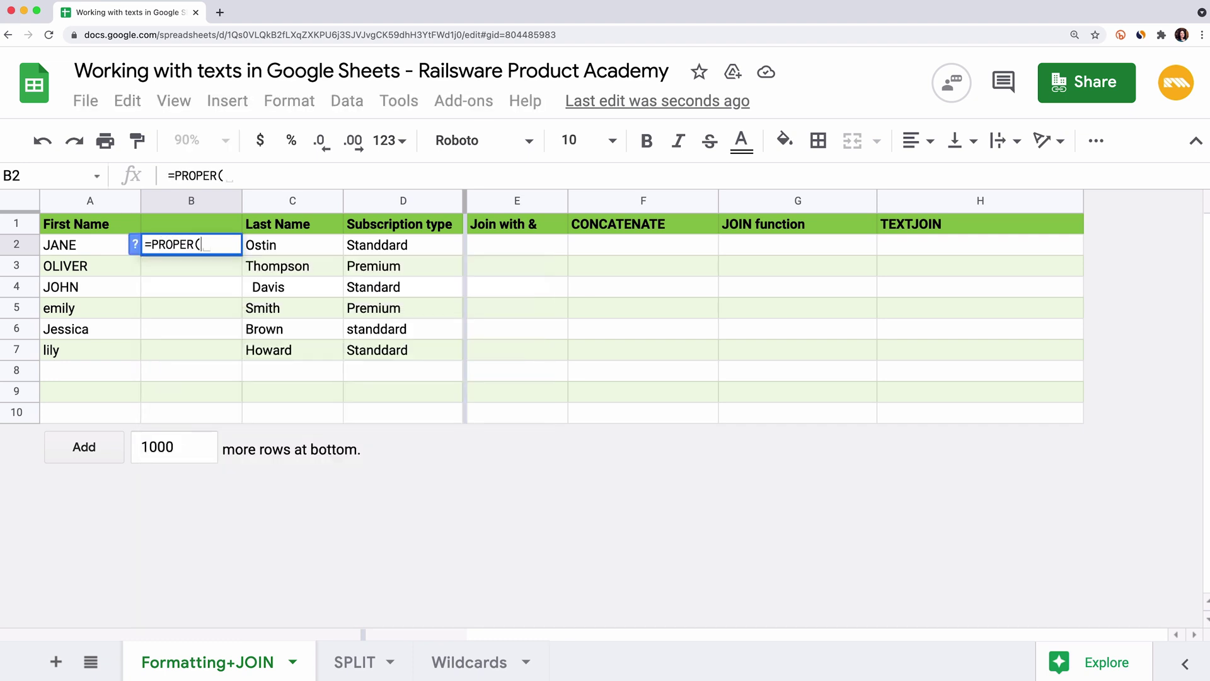
click(110, 250)
text())
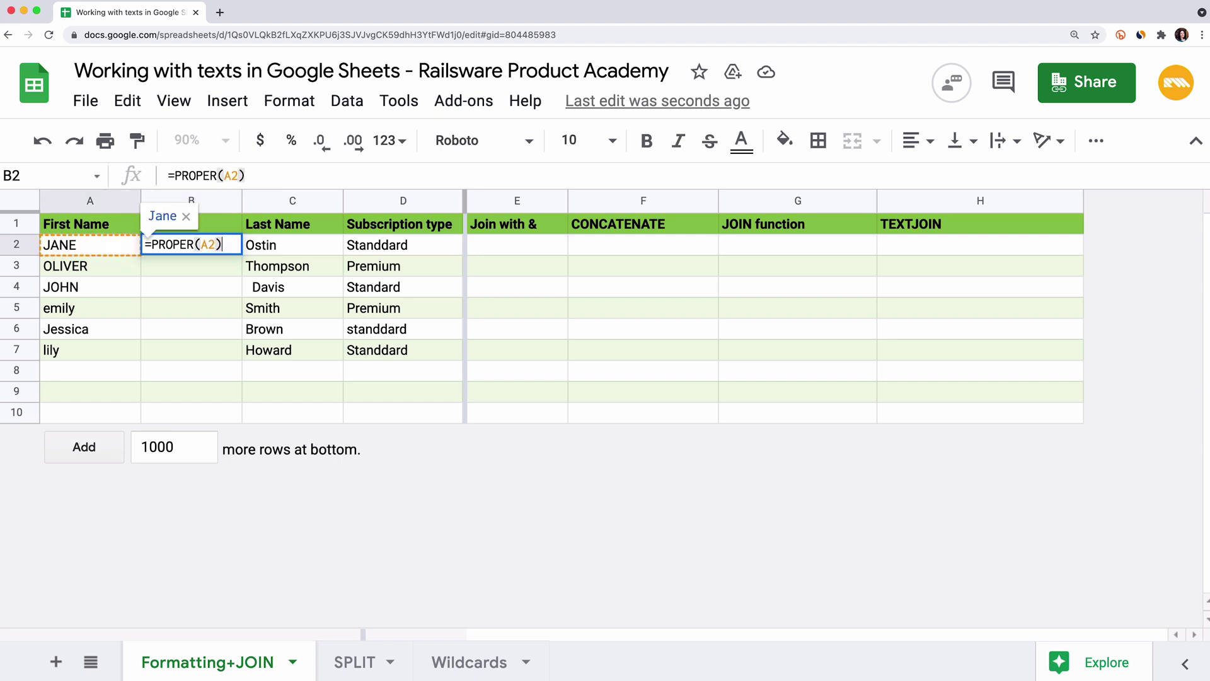
key(Return)
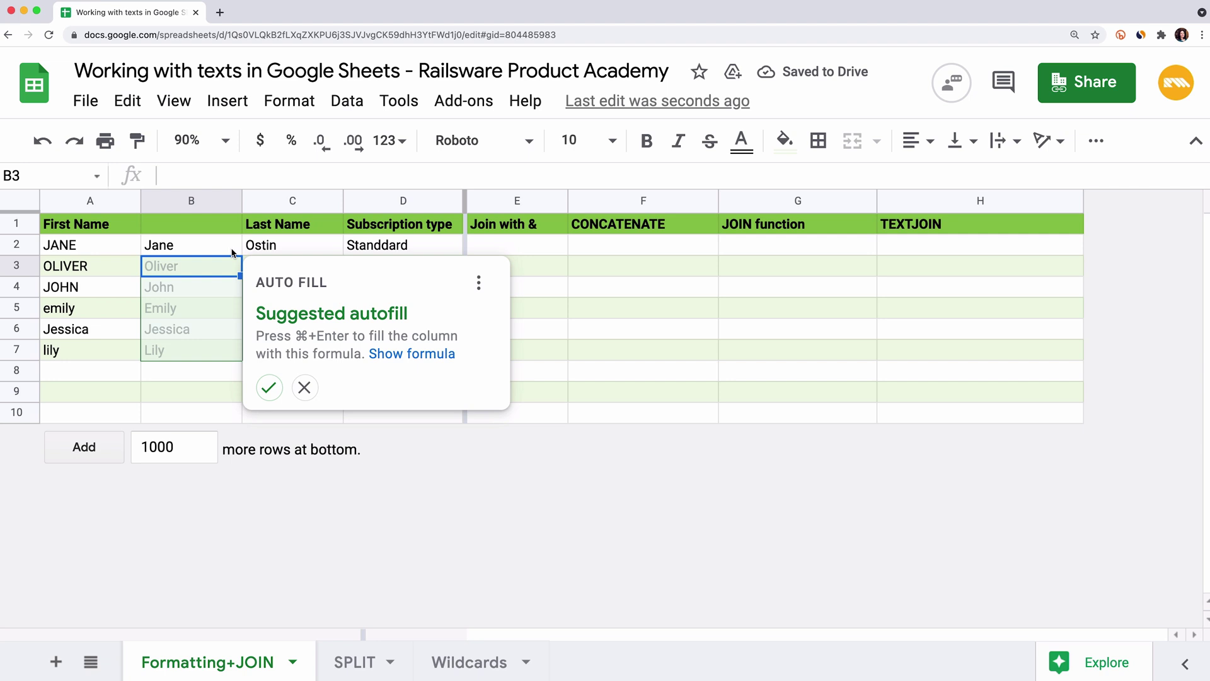
click(268, 387)
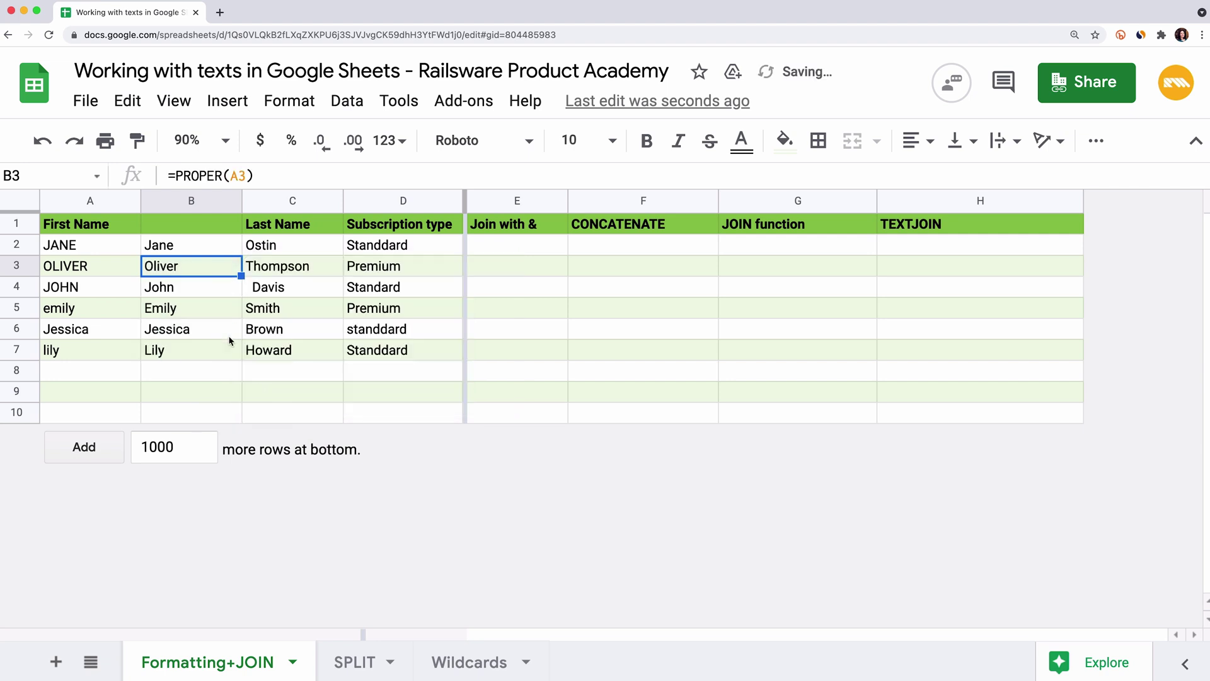
Copy B2:B7 and paste them as values only over the names starting at A2.
click(192, 252)
drag(192, 253, 192, 358)
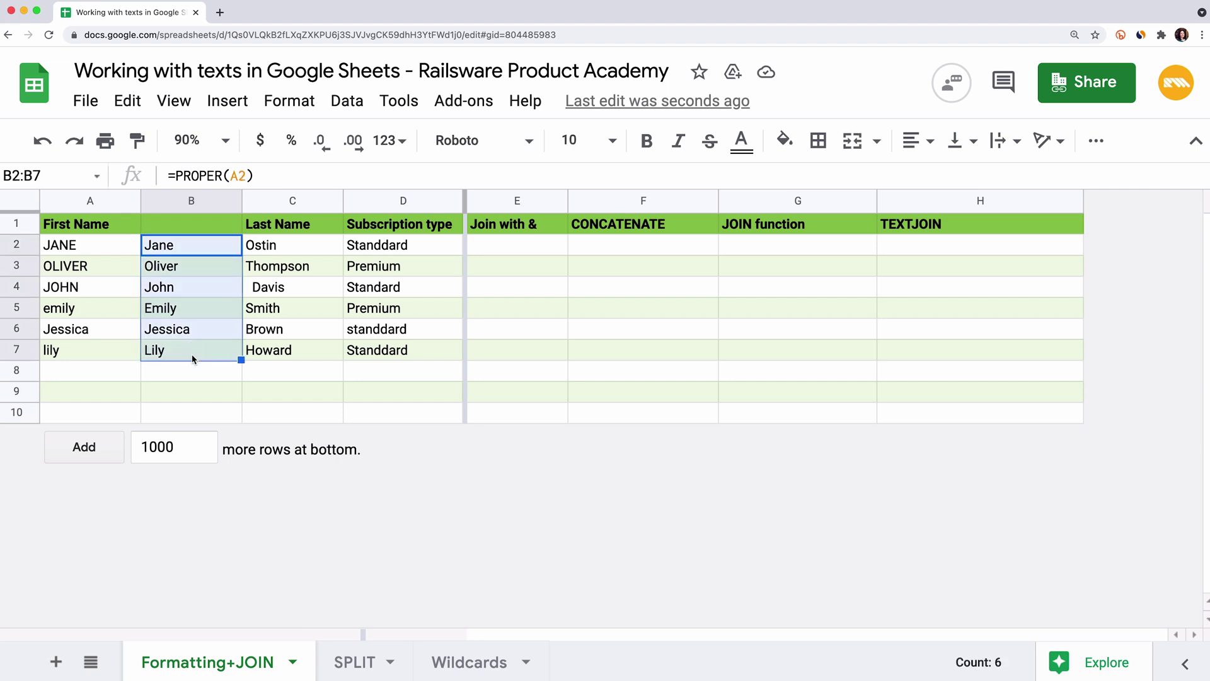
click(66, 251)
right_click(70, 252)
mouse_move(69, 253)
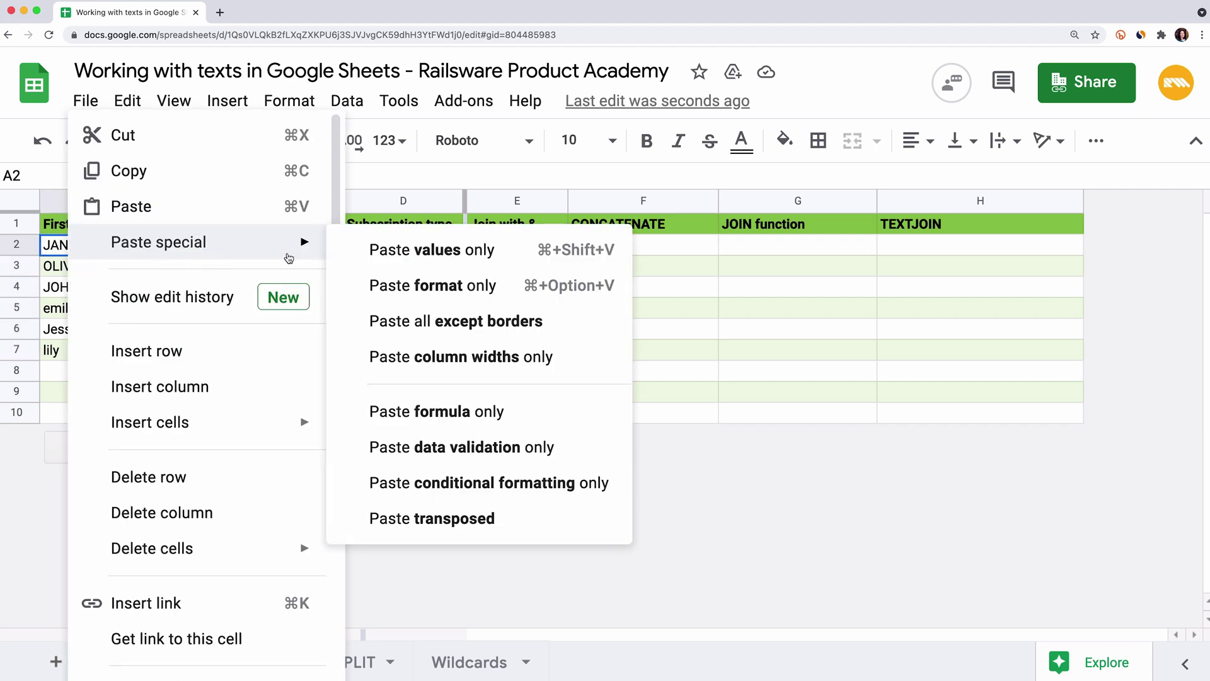
click(439, 250)
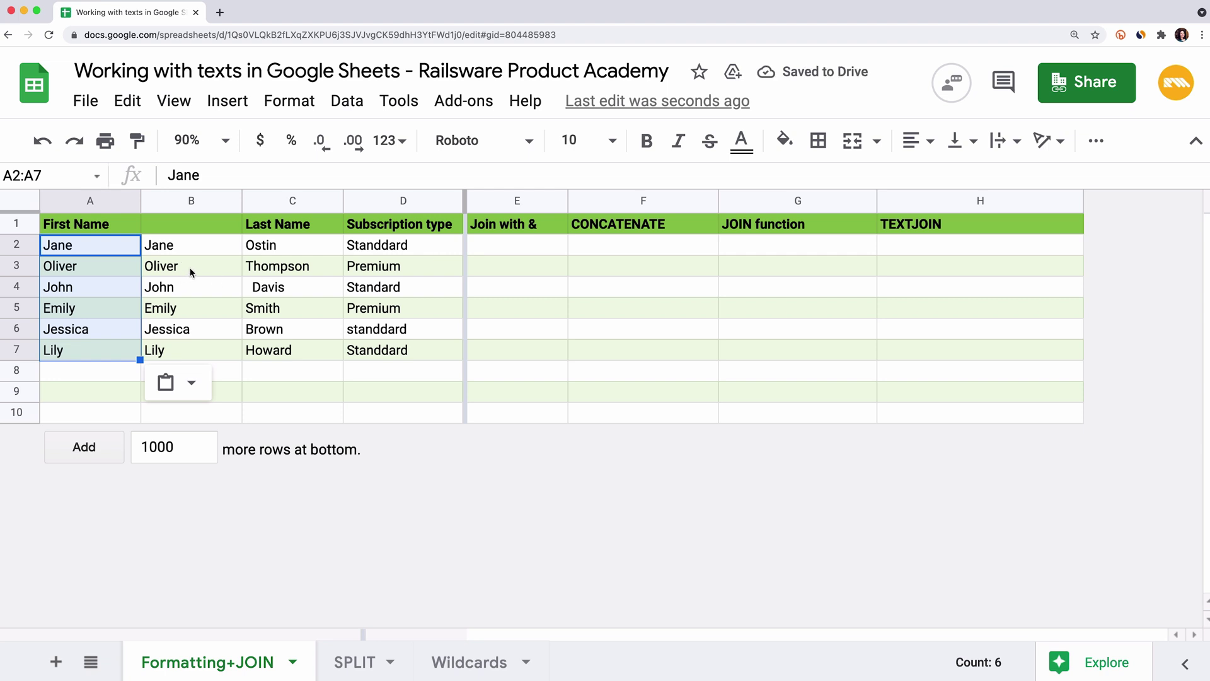
Change B2's formula to =UPPER(A2) and B3's to =LOWER(A3).
click(203, 254)
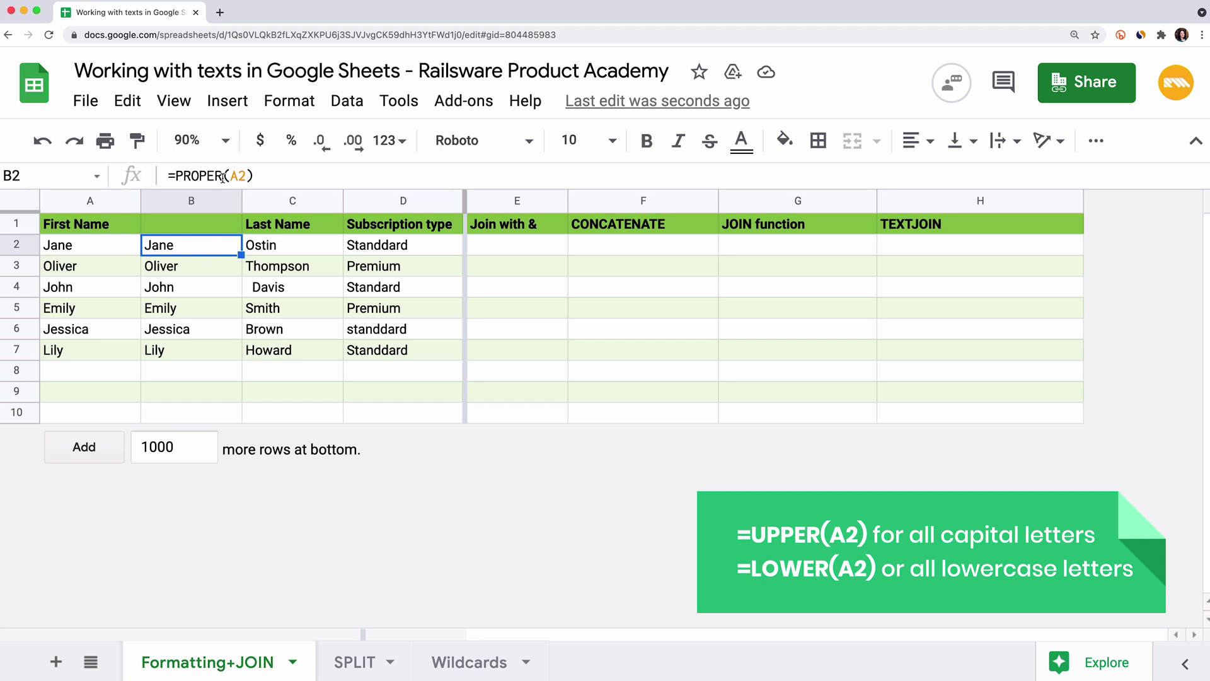
drag(224, 176, 178, 171)
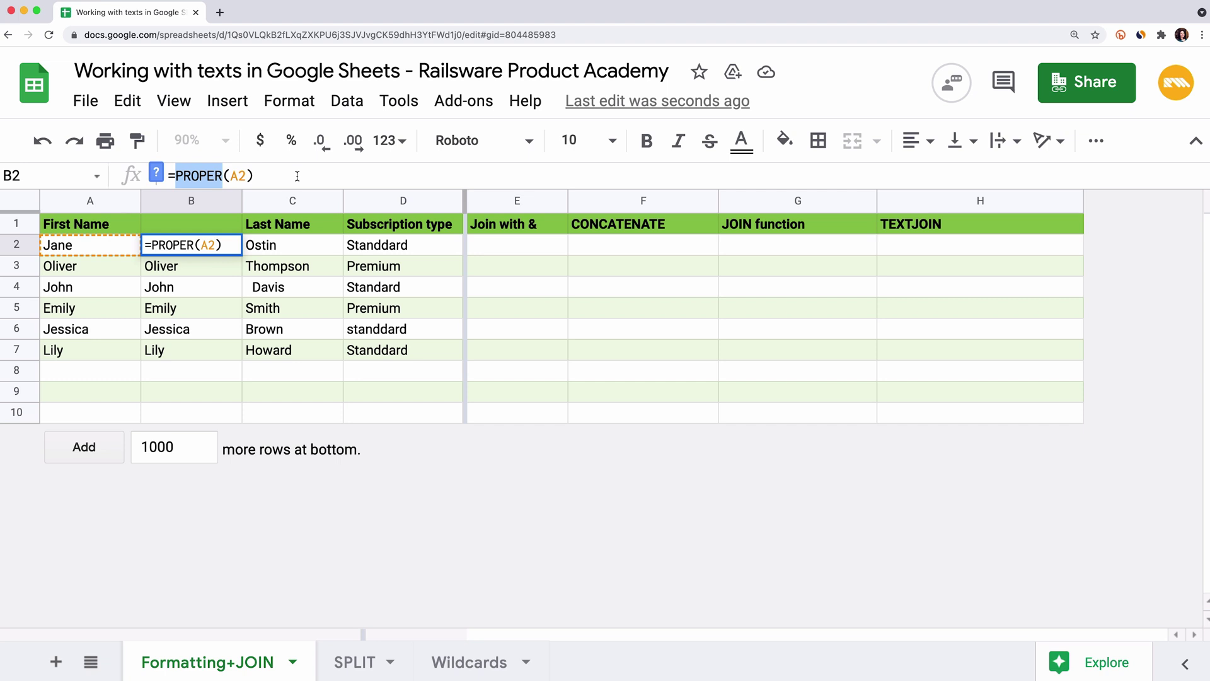
text(UPPER)
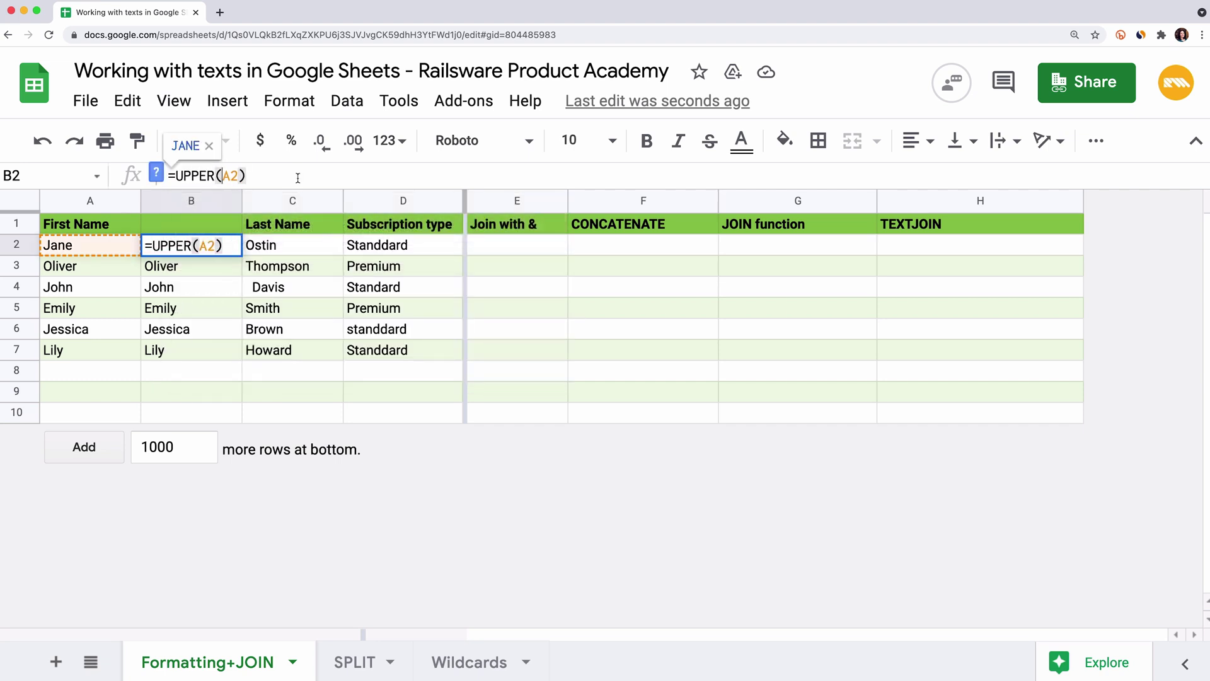
key(Return)
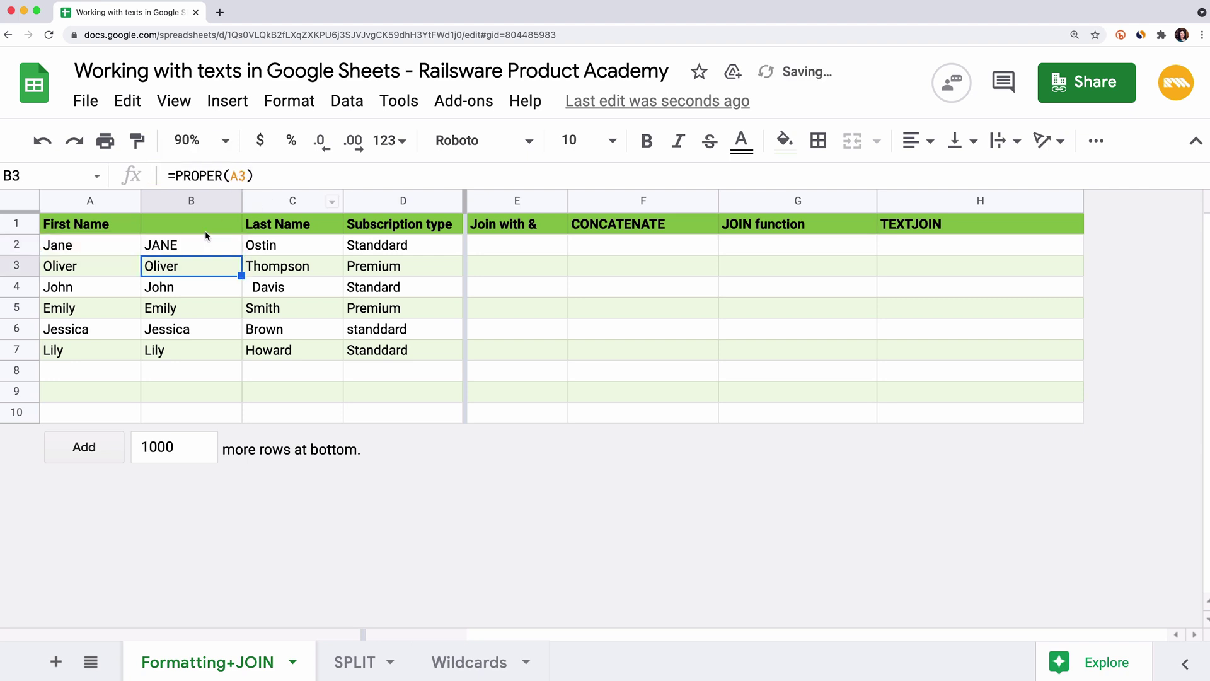
drag(224, 176, 175, 176)
text(LOWER)
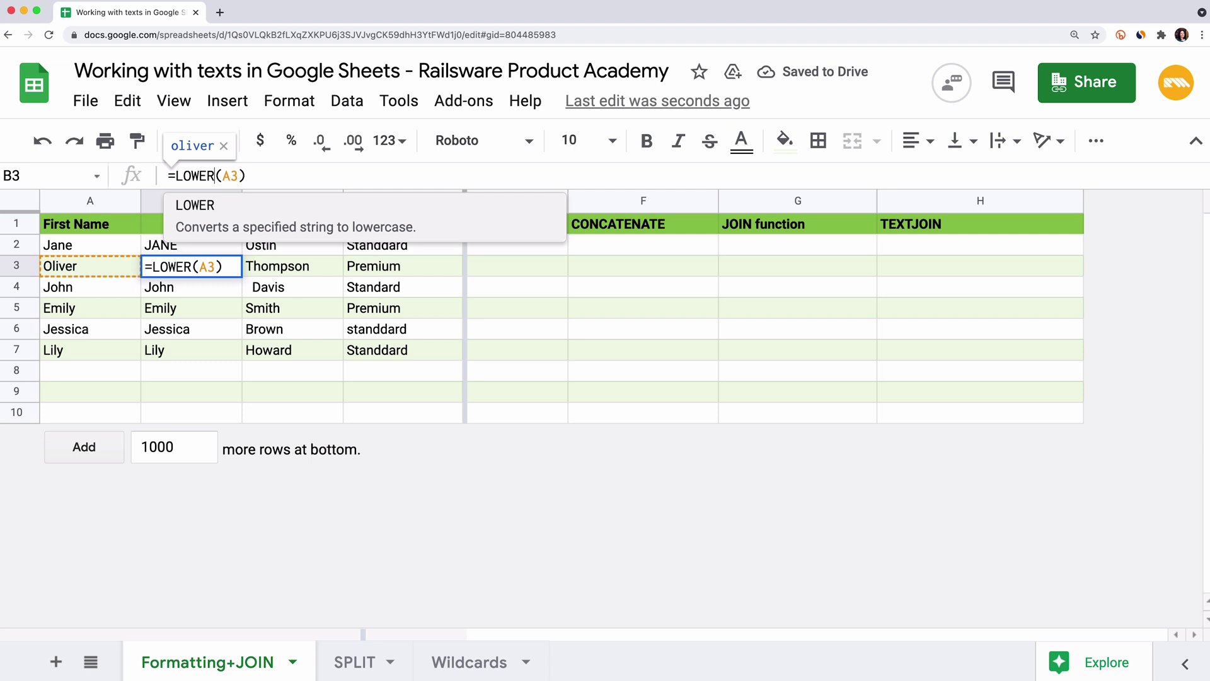
key(Return)
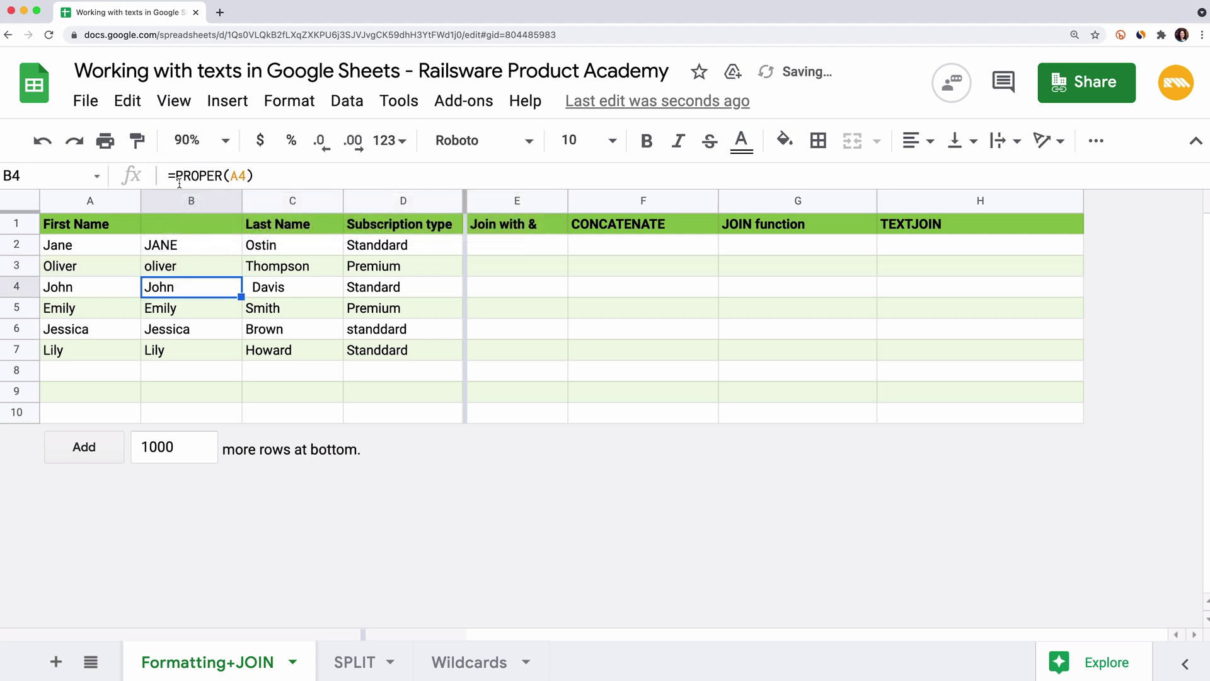
Fill the B2:B3 UPPER/LOWER pair down column B and check each cell's formula.
drag(212, 253, 238, 393)
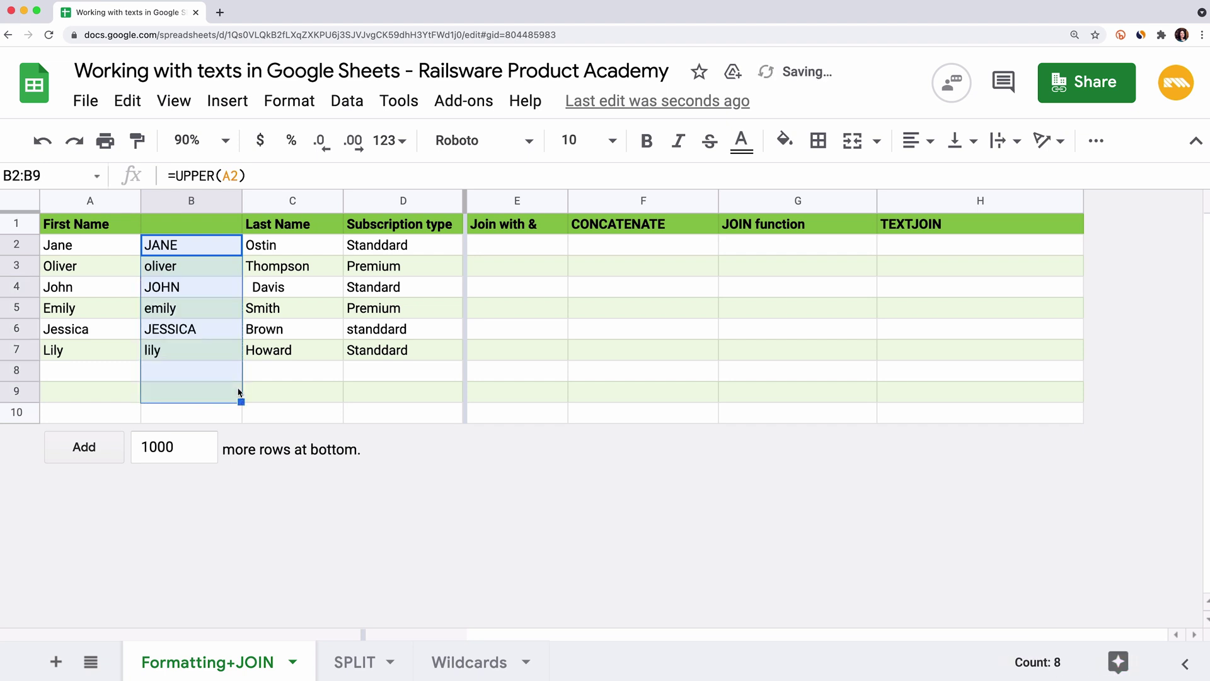
click(211, 251)
click(210, 268)
click(212, 287)
click(215, 311)
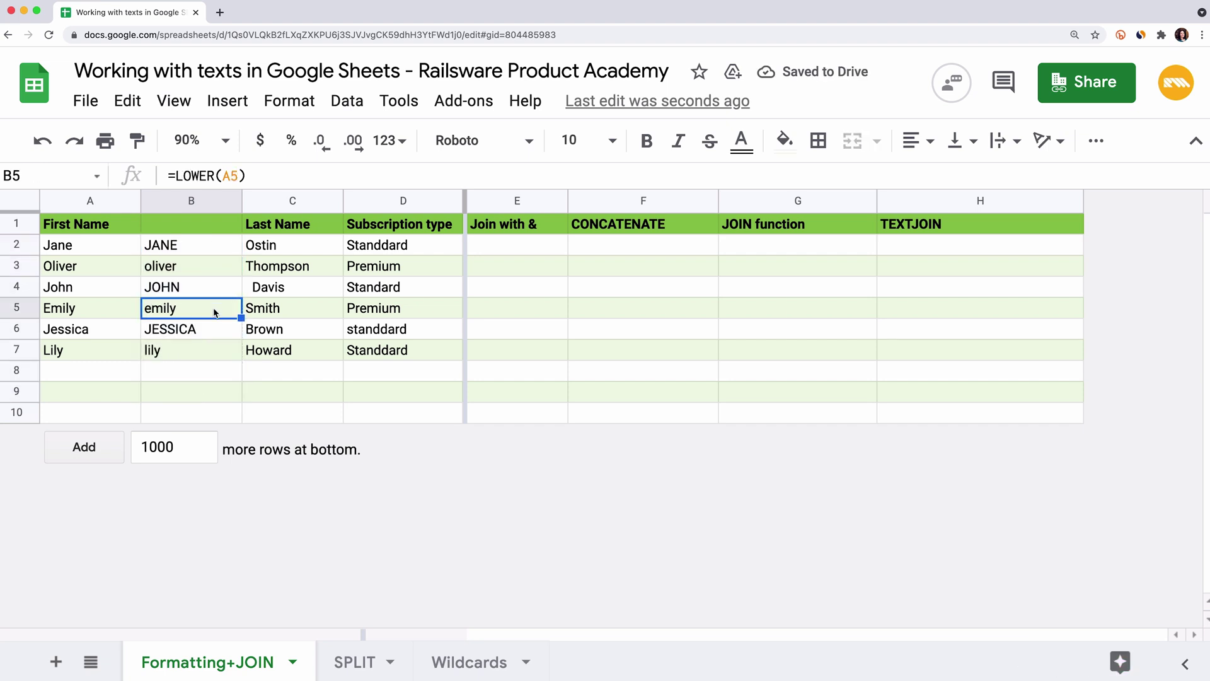
click(213, 328)
click(213, 349)
Delete the helper column B.
right_click(197, 201)
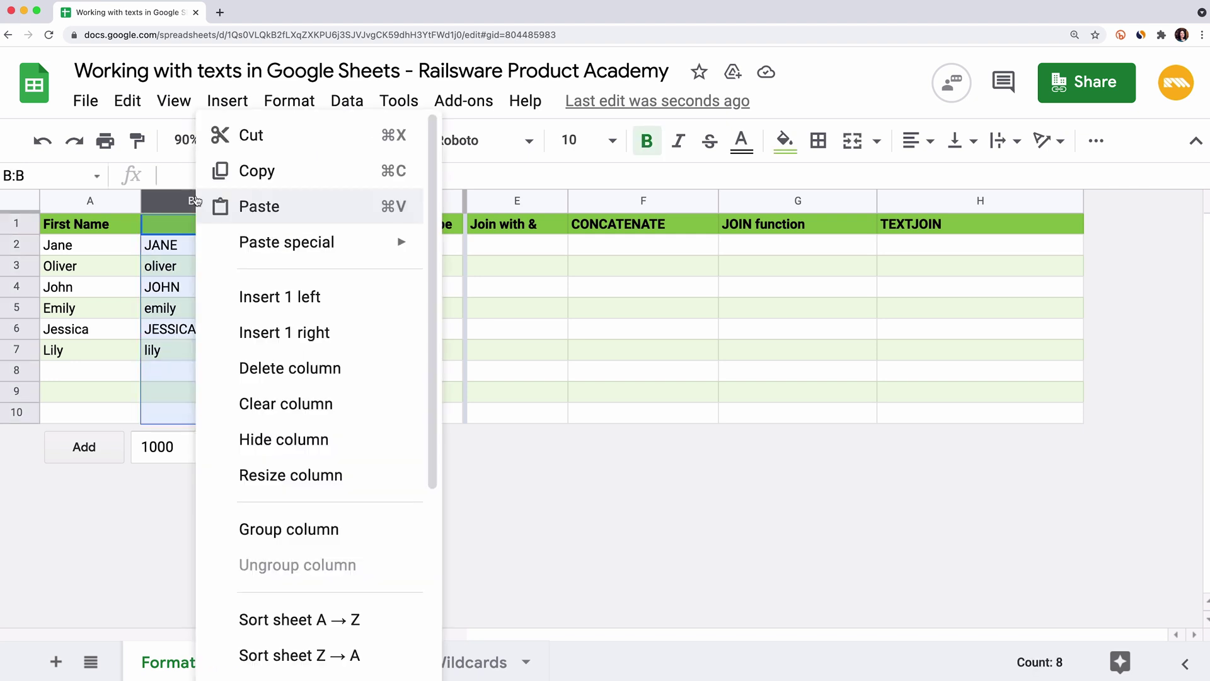
click(272, 369)
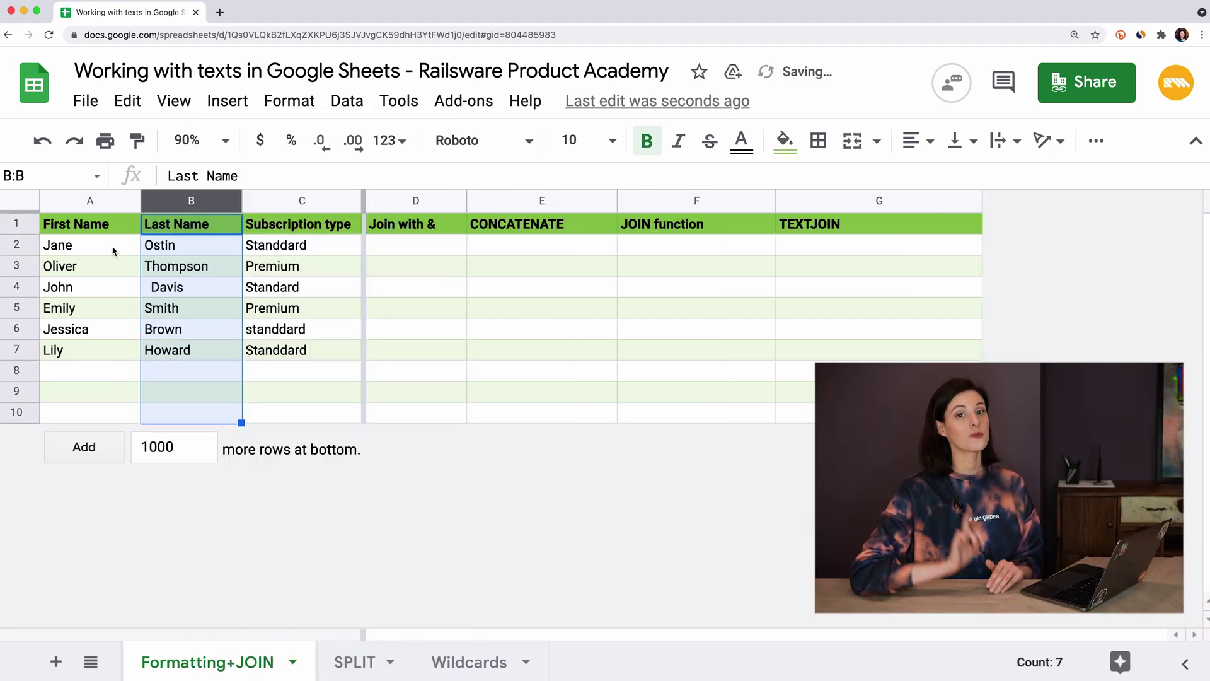
click(109, 252)
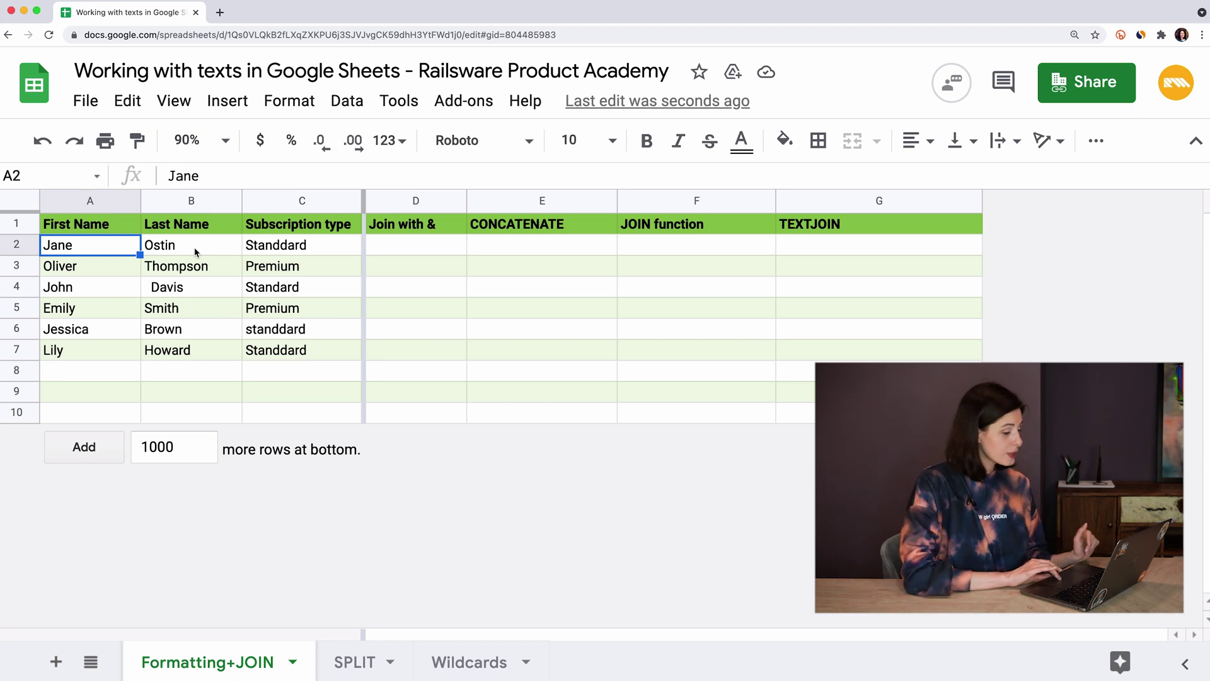
Highlight the leading spaces before Davis in cell B4.
click(191, 290)
click(183, 176)
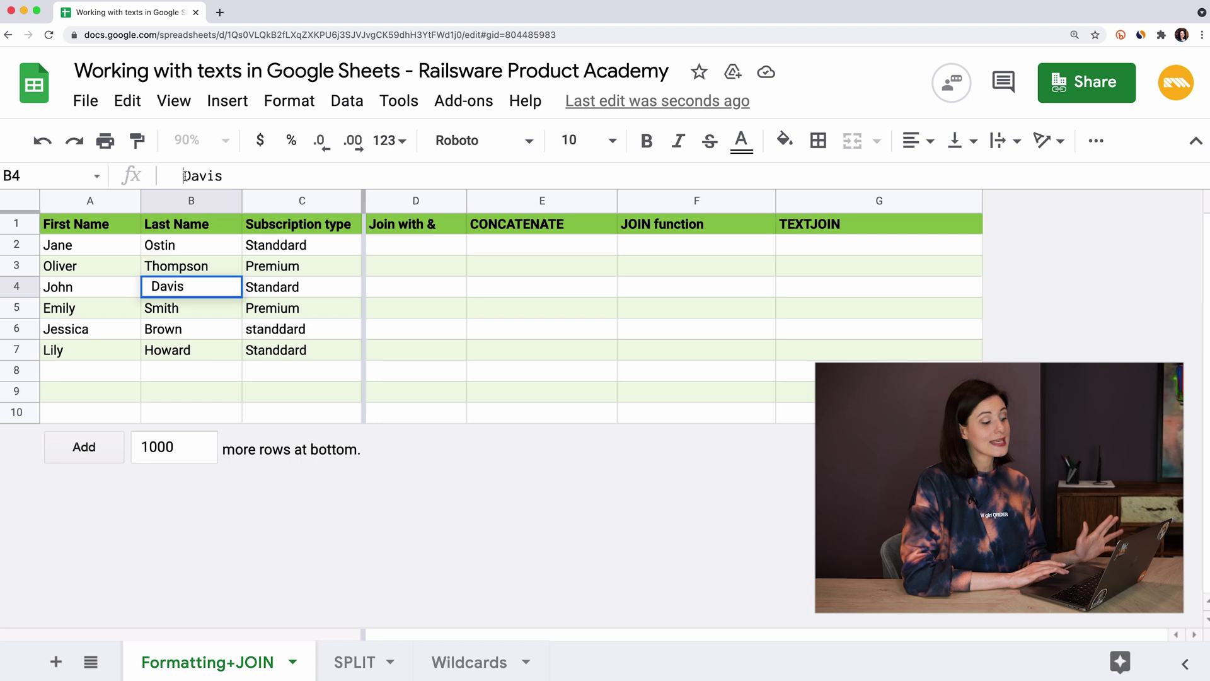
key(shift+Home)
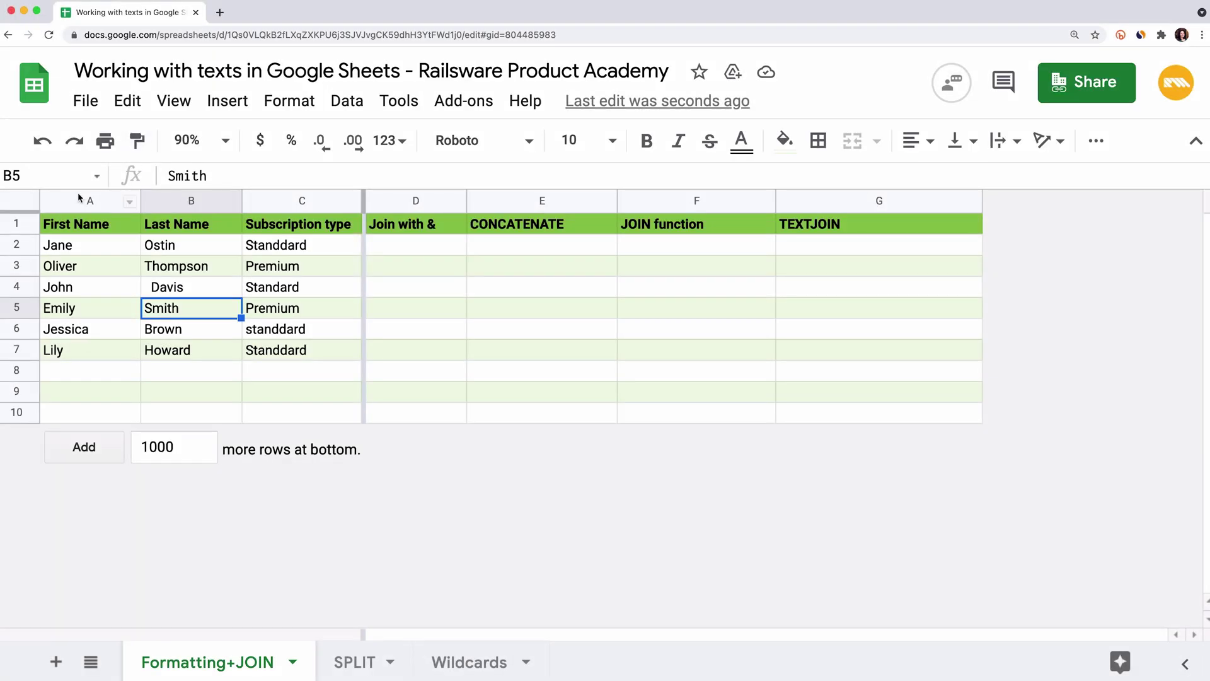
Trim whitespace across the whole sheet with the Data cleanup tool.
click(21, 202)
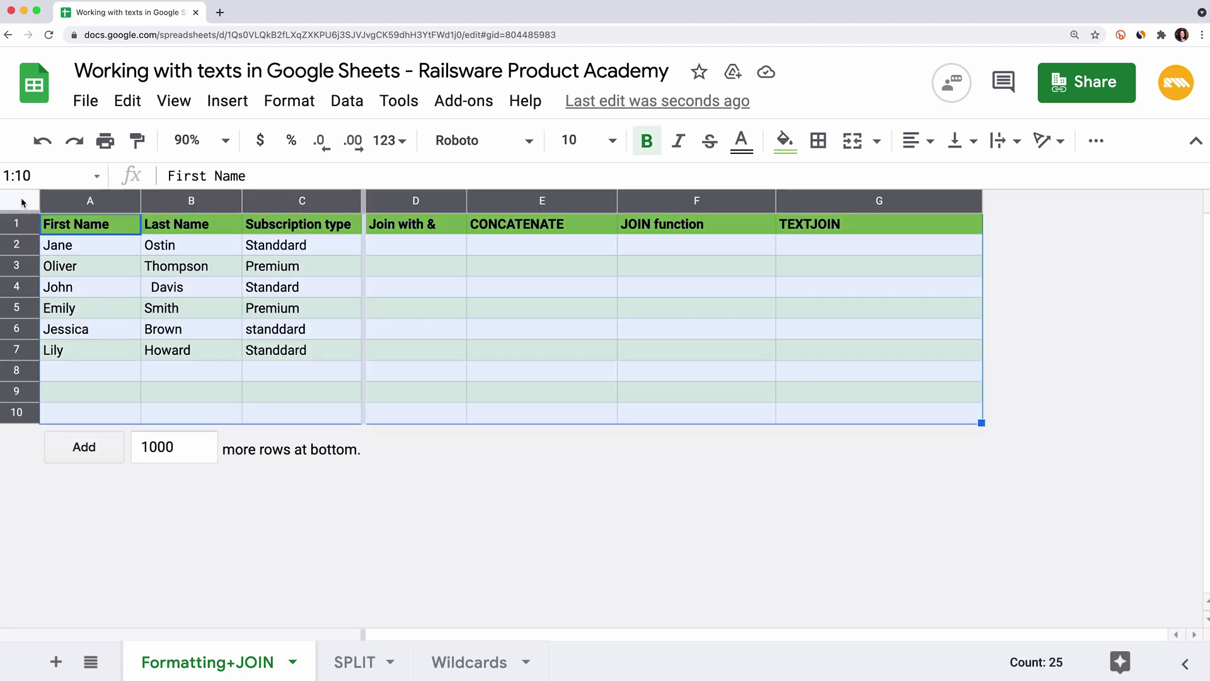
click(347, 101)
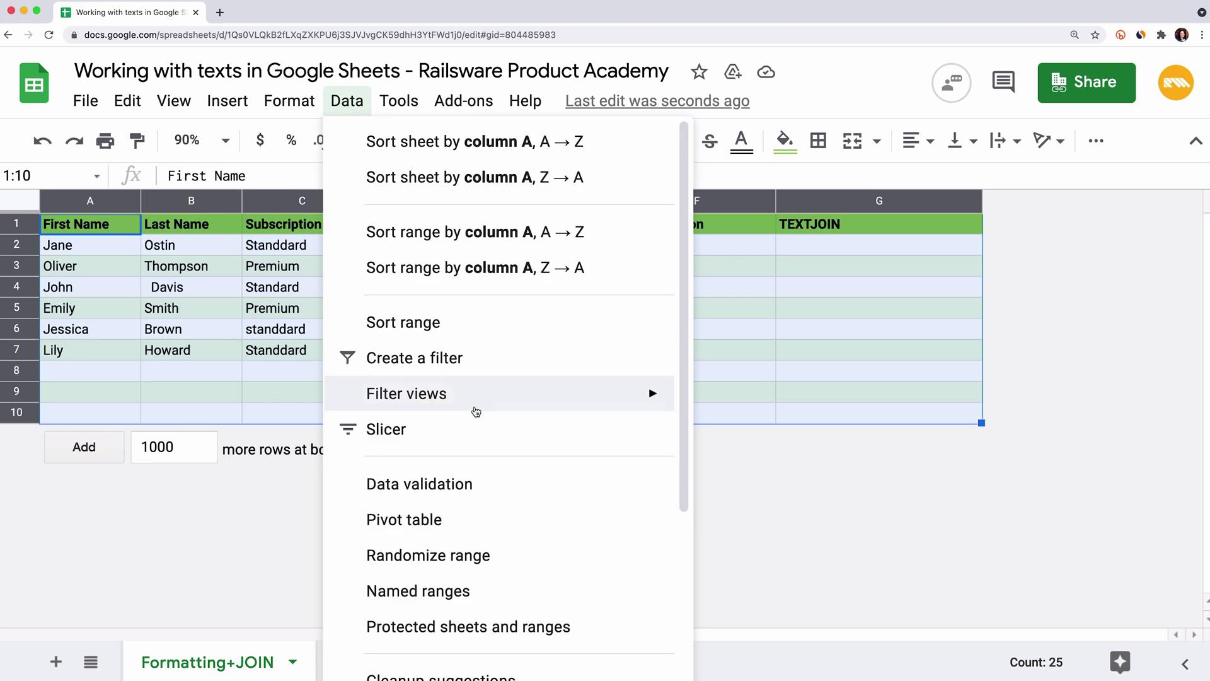
scroll(476, 411, down, 5)
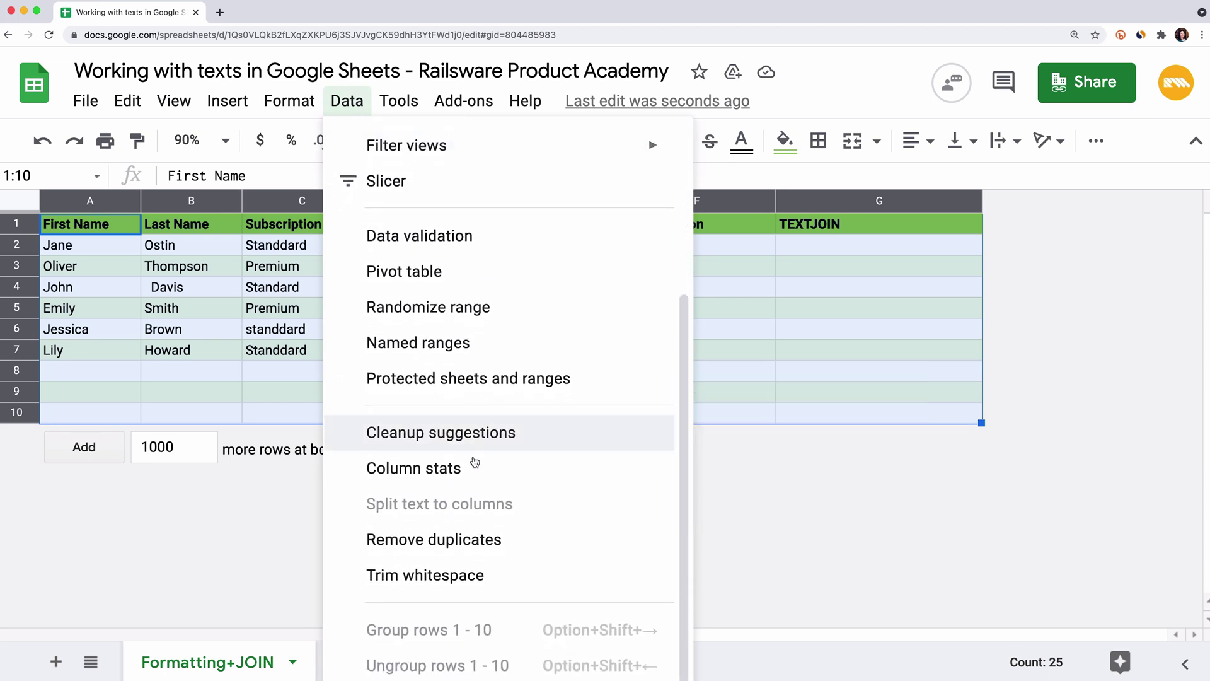
click(530, 574)
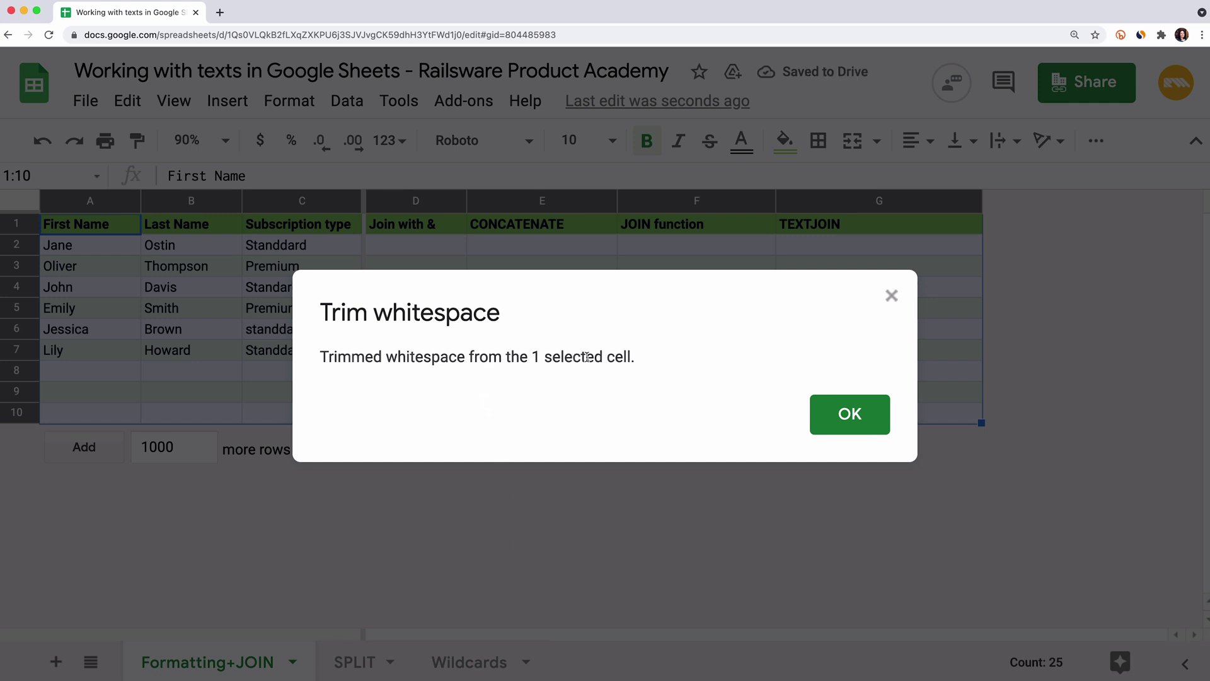
click(836, 414)
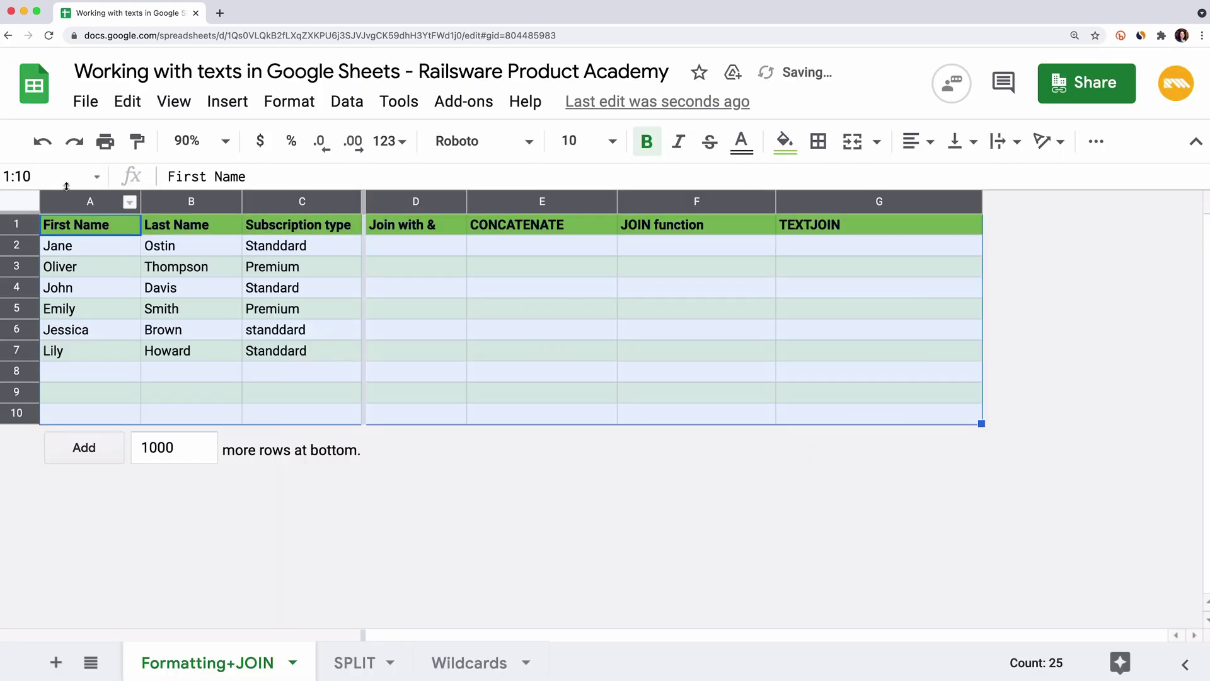
Undo the trim so Davis keeps its leading spaces, then select D2.
click(64, 230)
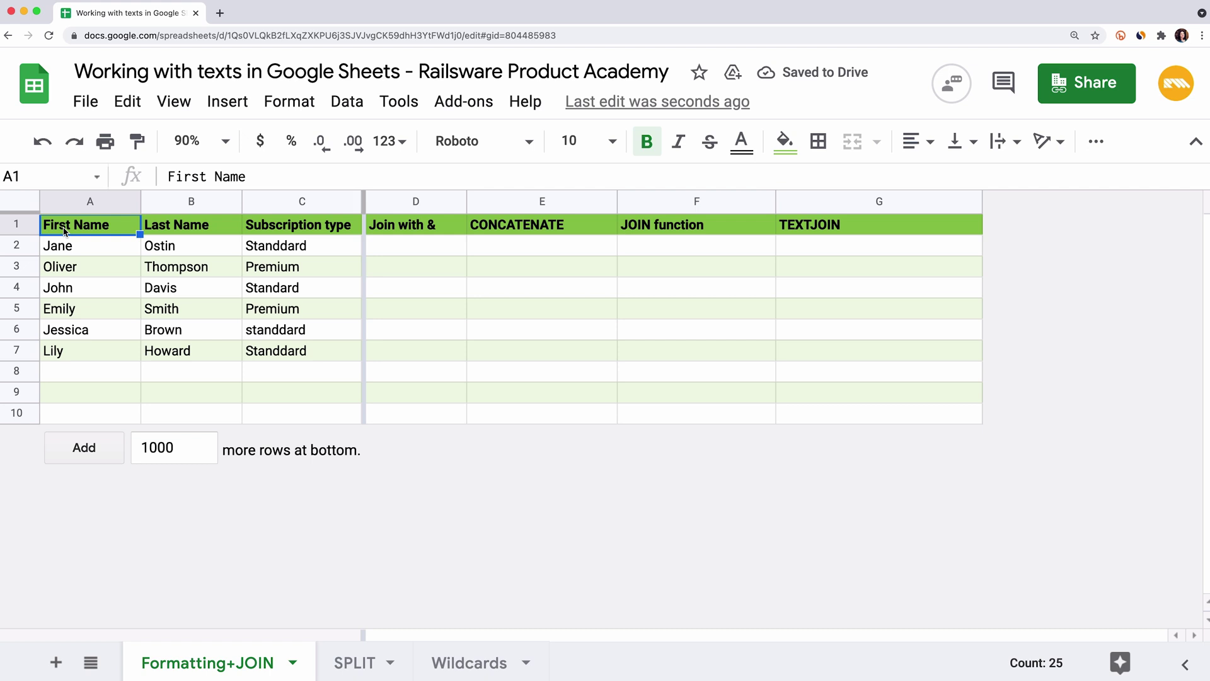
click(40, 144)
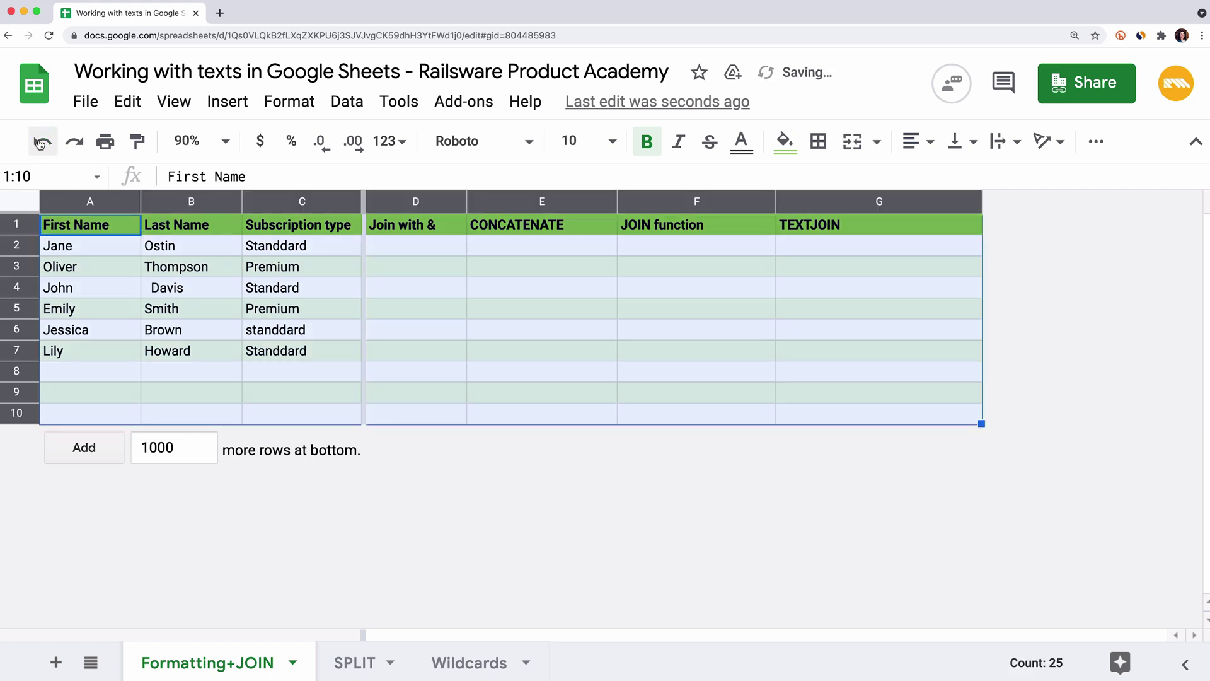
click(387, 255)
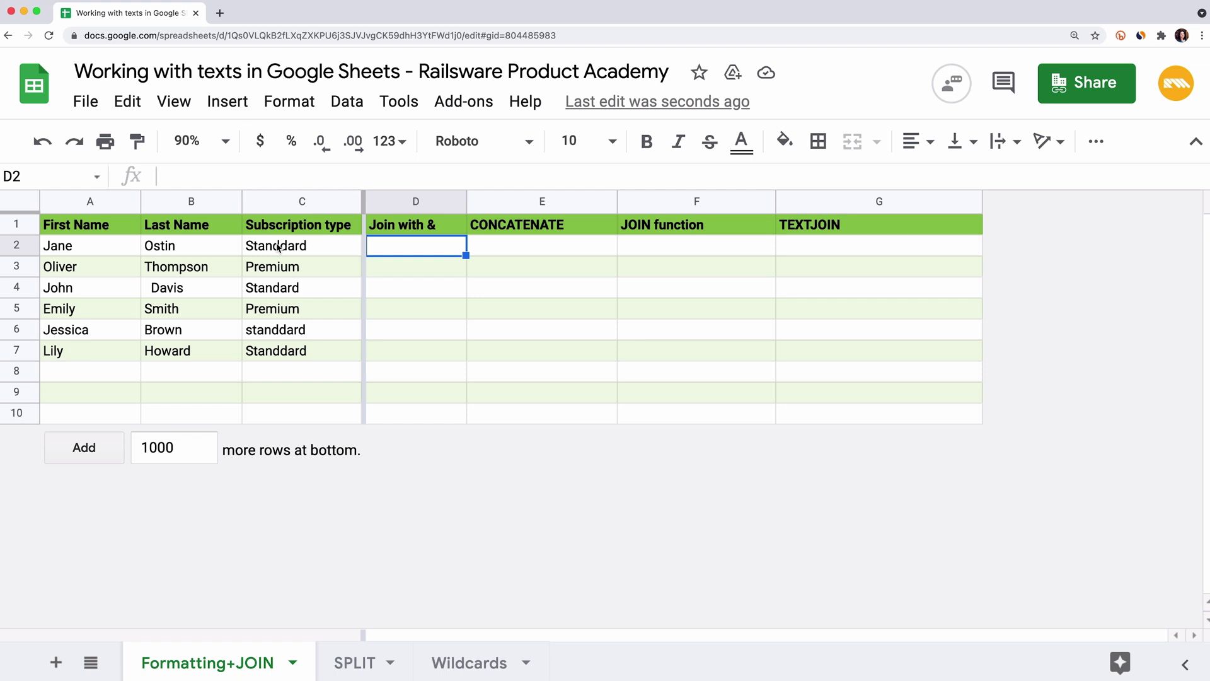
Insert a column before Join with & and give it the header Davis.
click(386, 200)
right_click(388, 200)
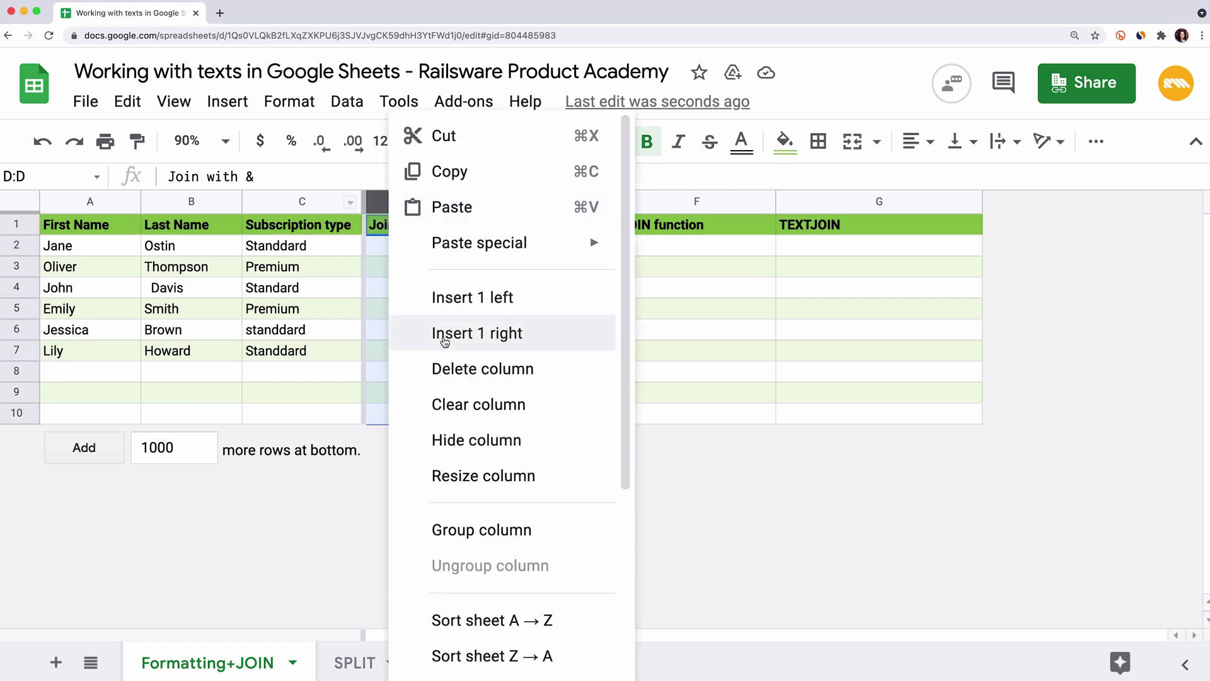
click(444, 302)
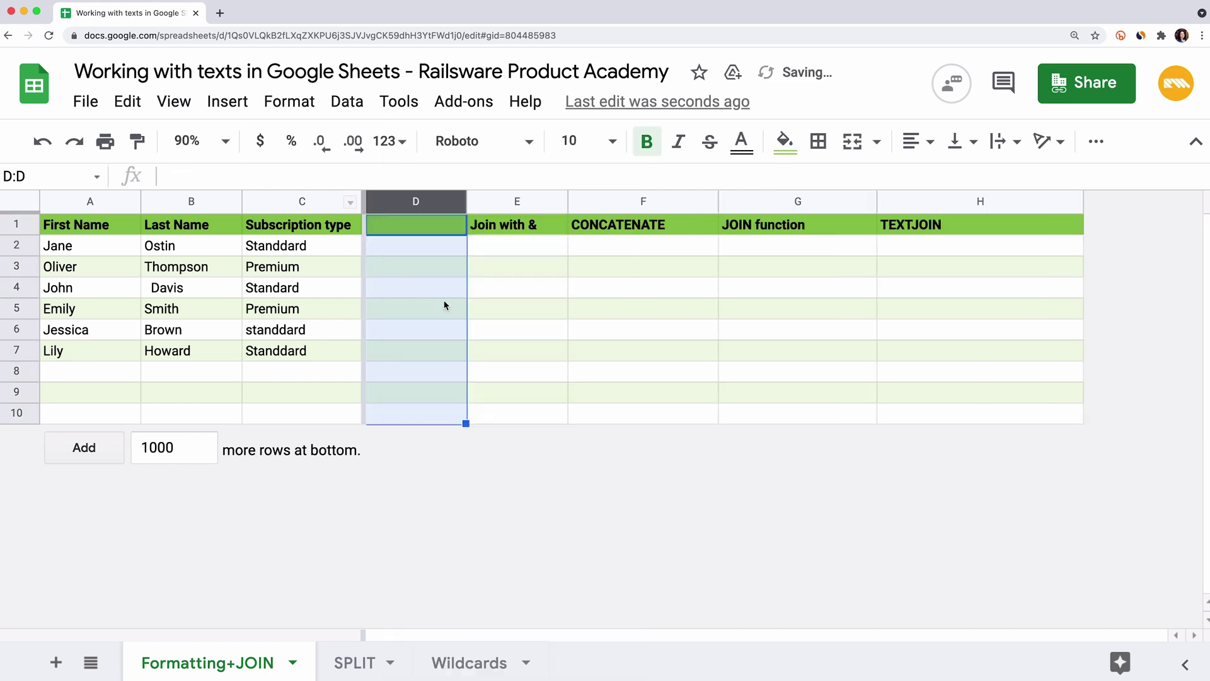
click(421, 232)
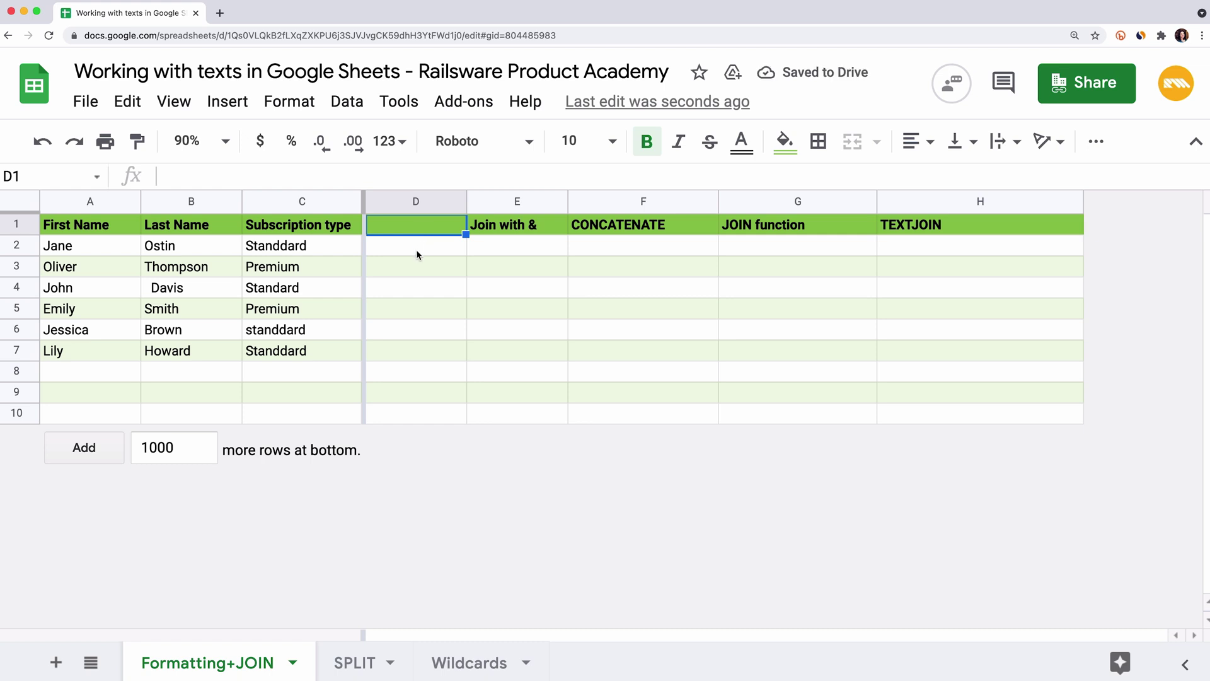
text(Davis)
key(Return)
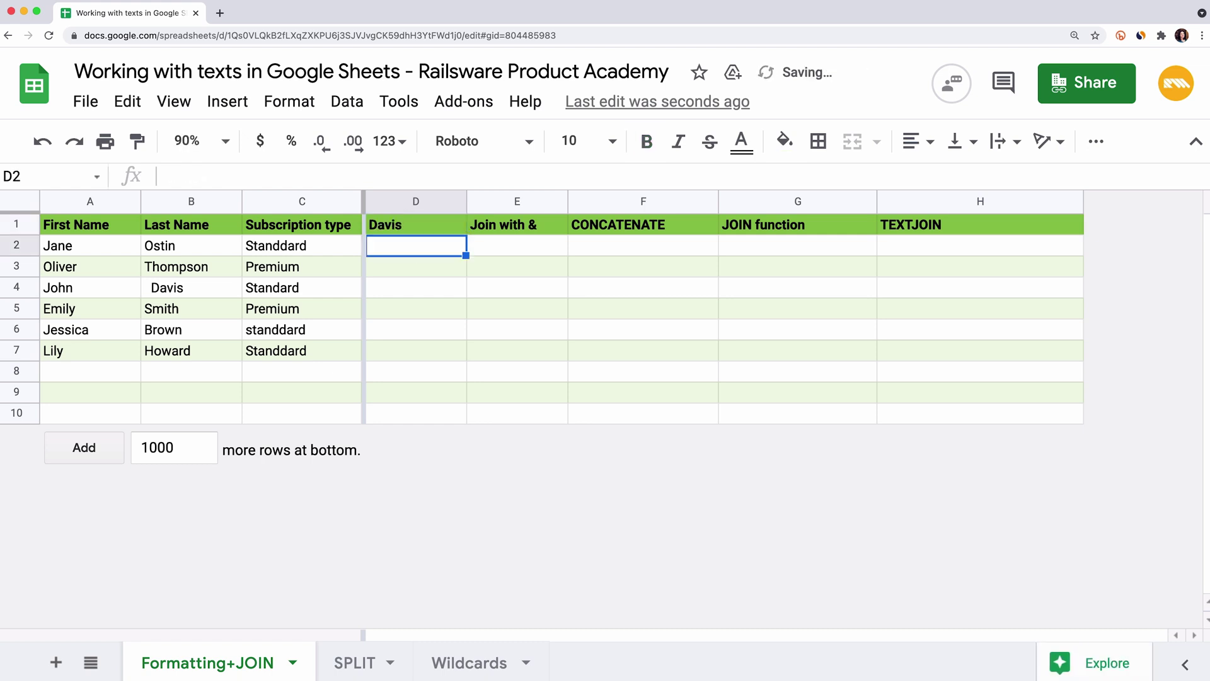
Enter =FILTER(A2:A,B2:B="Davis") in D2, which returns #N/A due to Davis's leading spaces.
text(=FILTE)
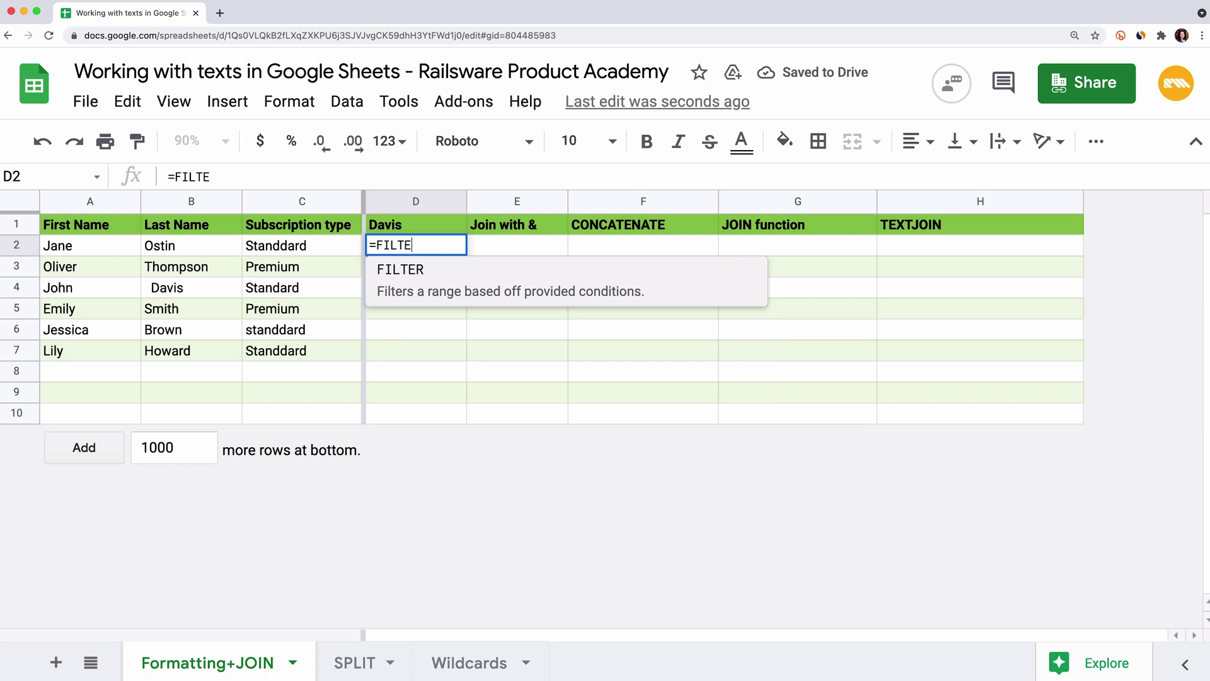
text(R()
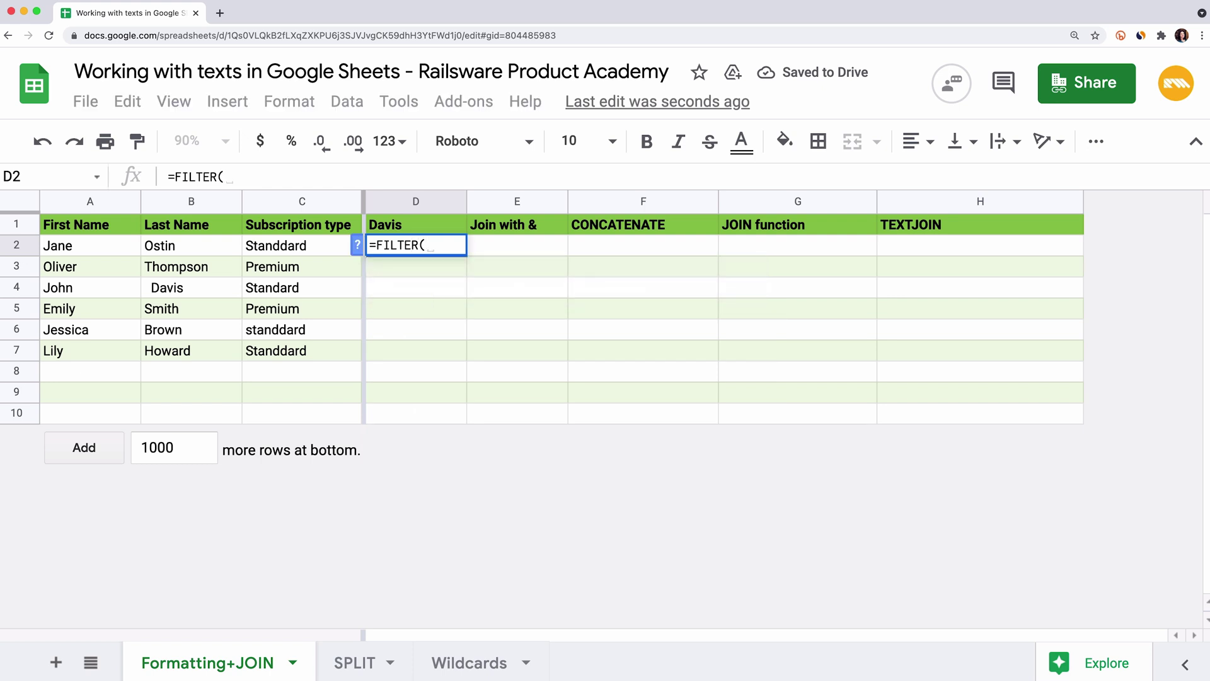
text(A2:A)
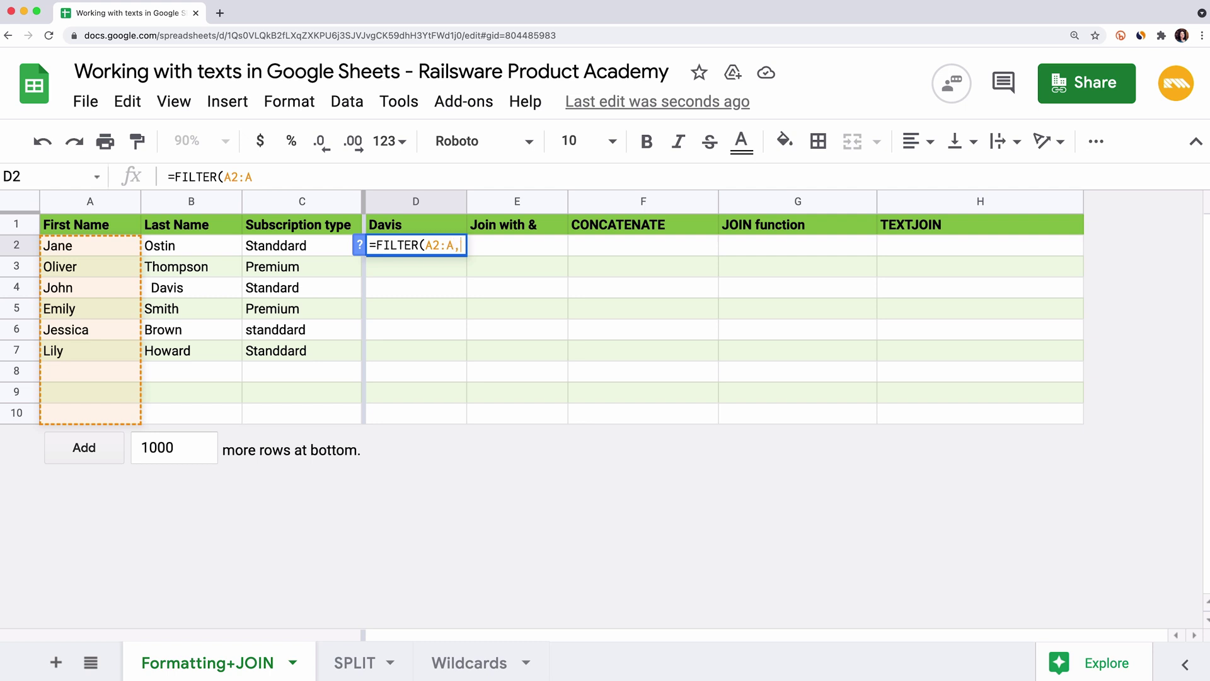
text(,B2:B=)
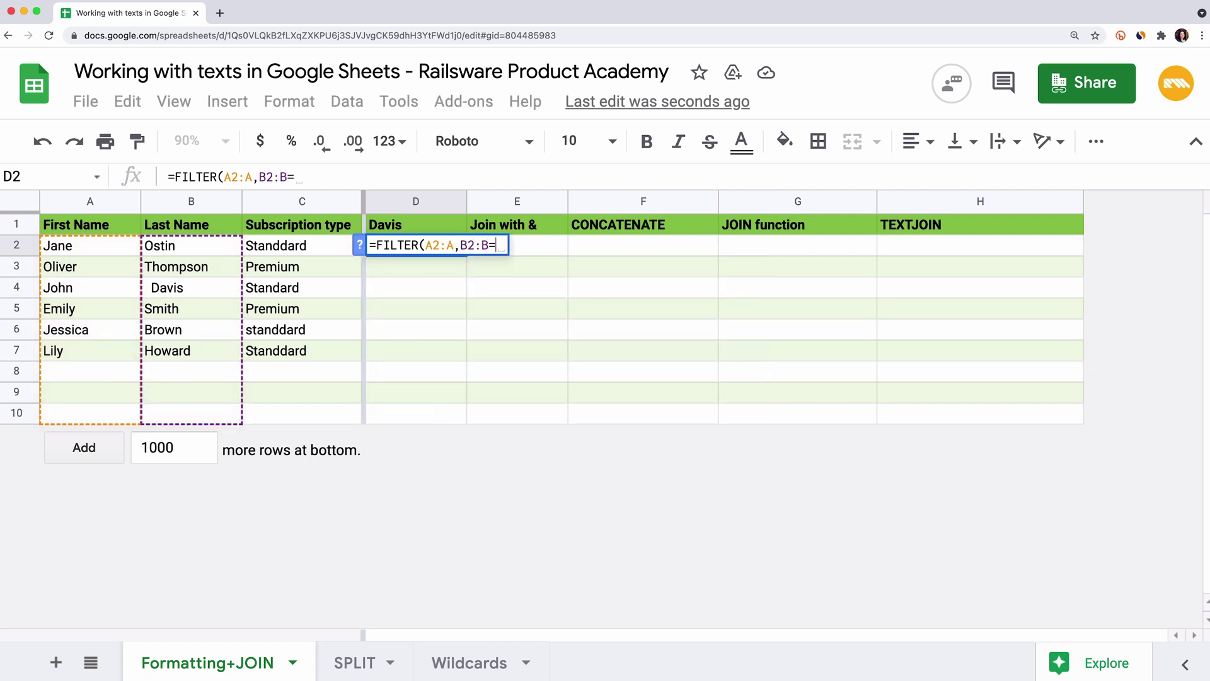
text(")
text(Davis)
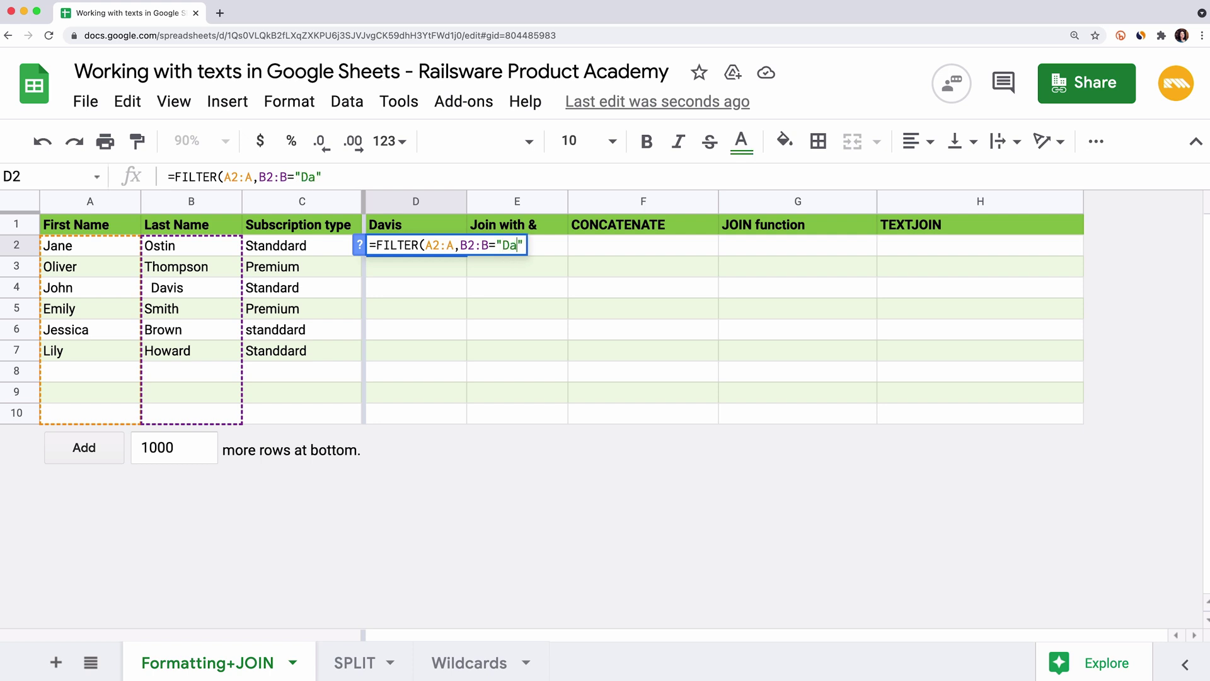
text())
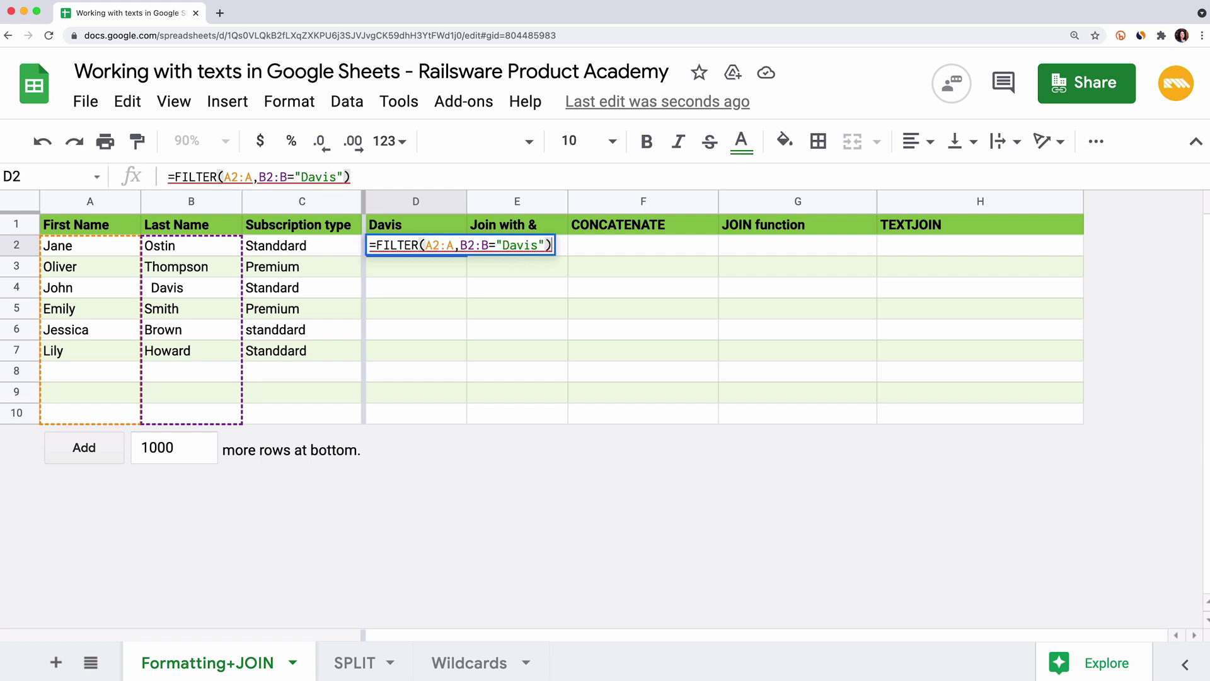
key(Return)
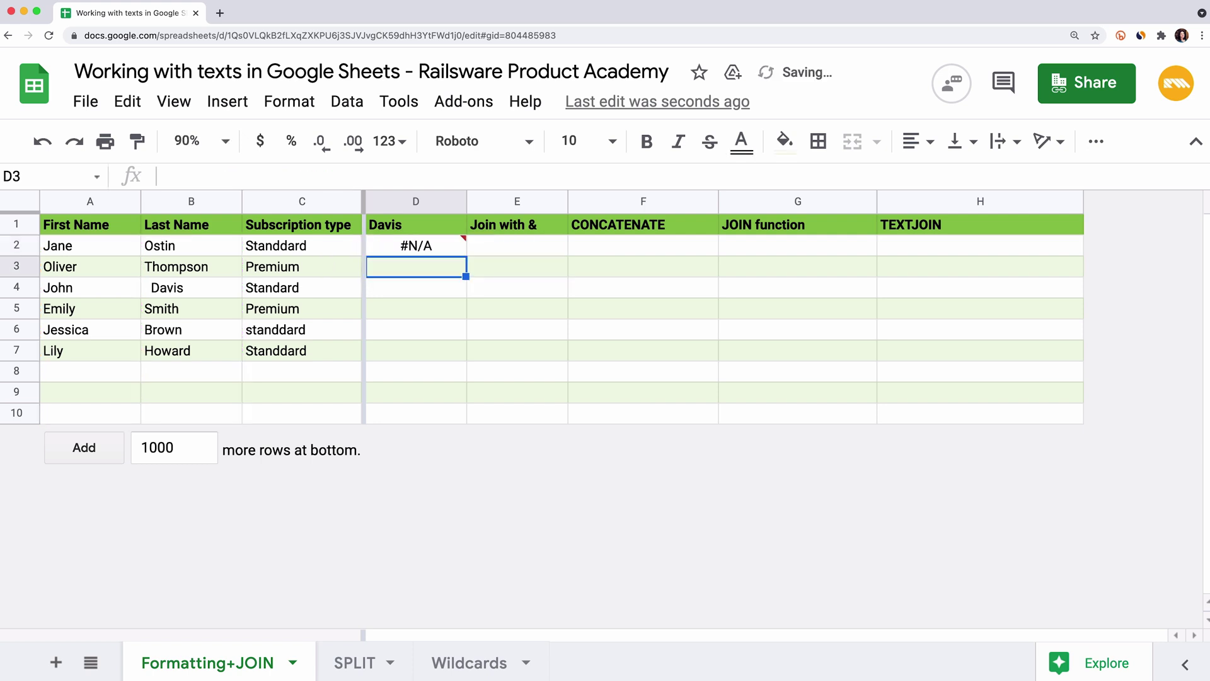
click(446, 246)
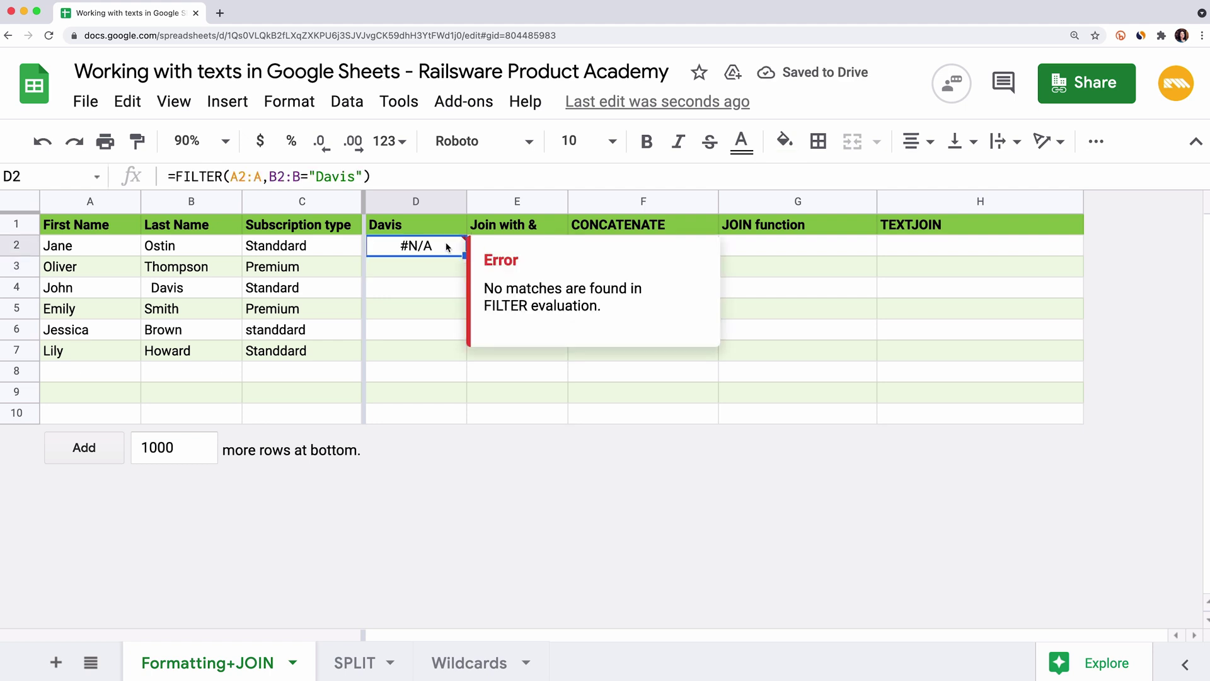
click(227, 293)
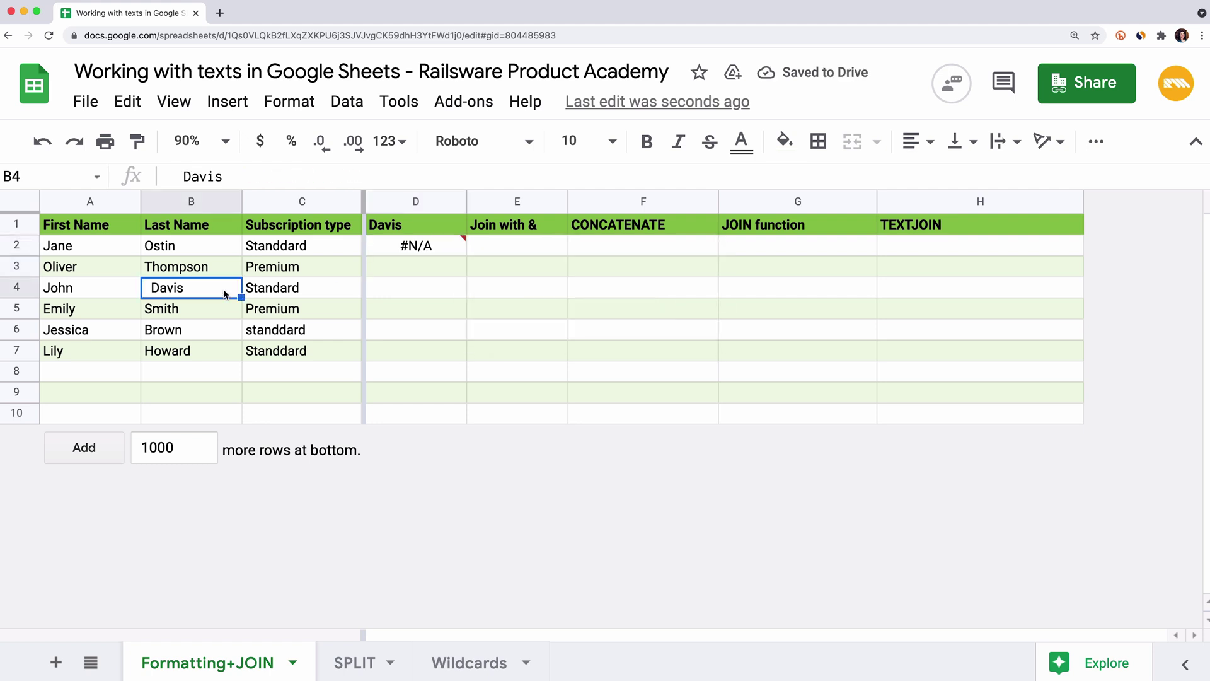
drag(184, 177, 151, 179)
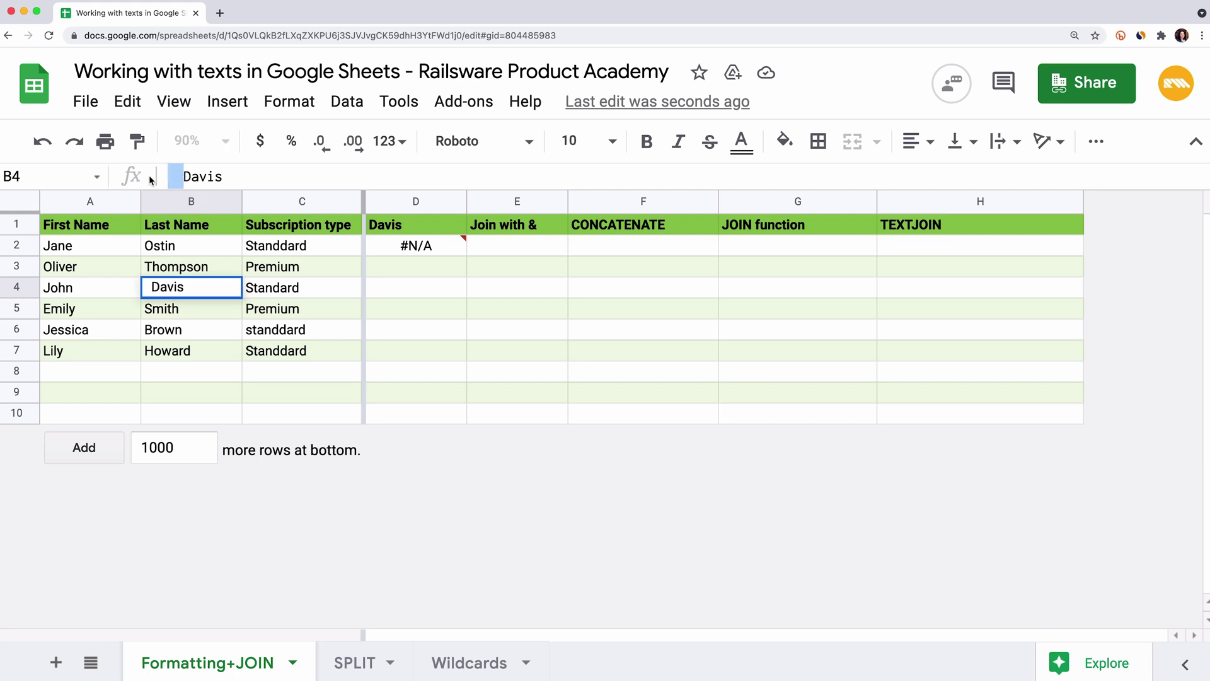
Wrap B2:B in TRIM so the formula becomes =FILTER(A2:A,TRIM(B2:B)="Davis").
click(407, 247)
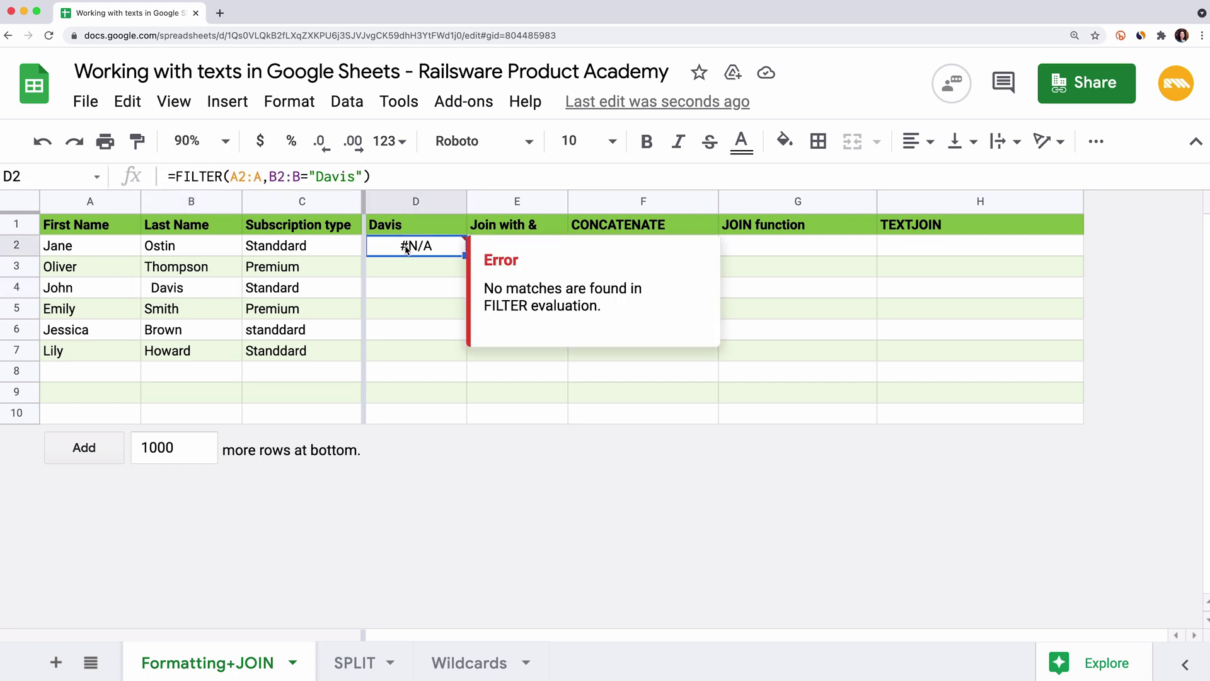
click(270, 177)
text(TRIM()
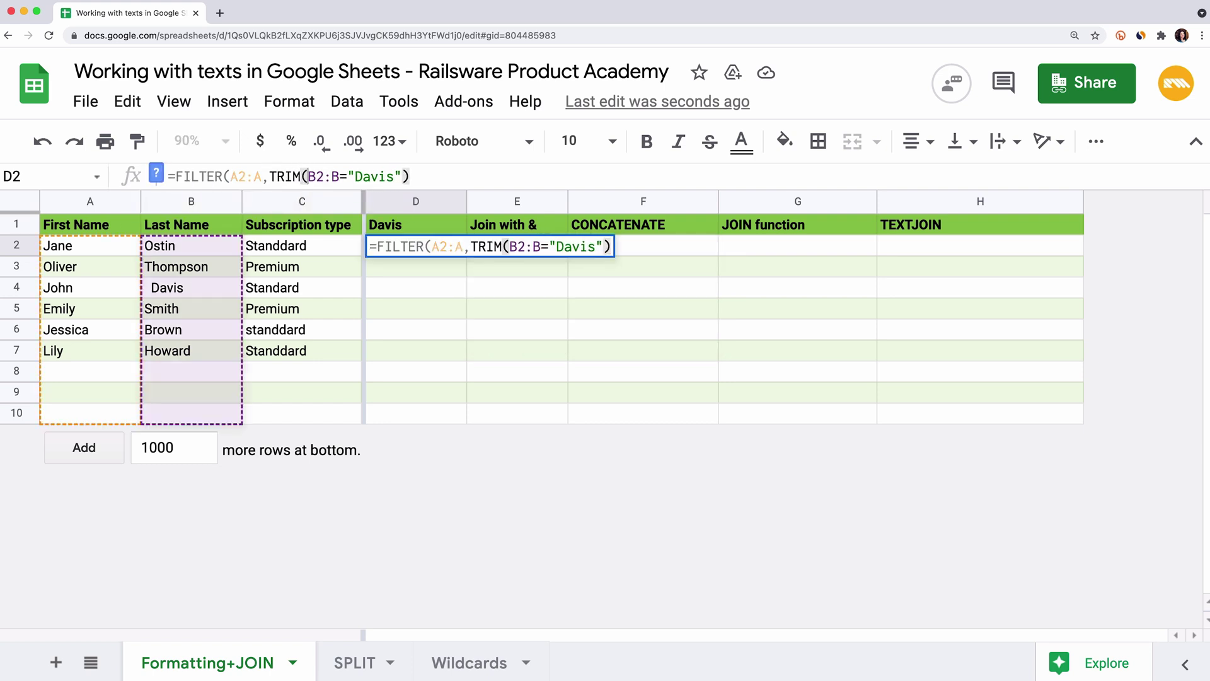
click(339, 176)
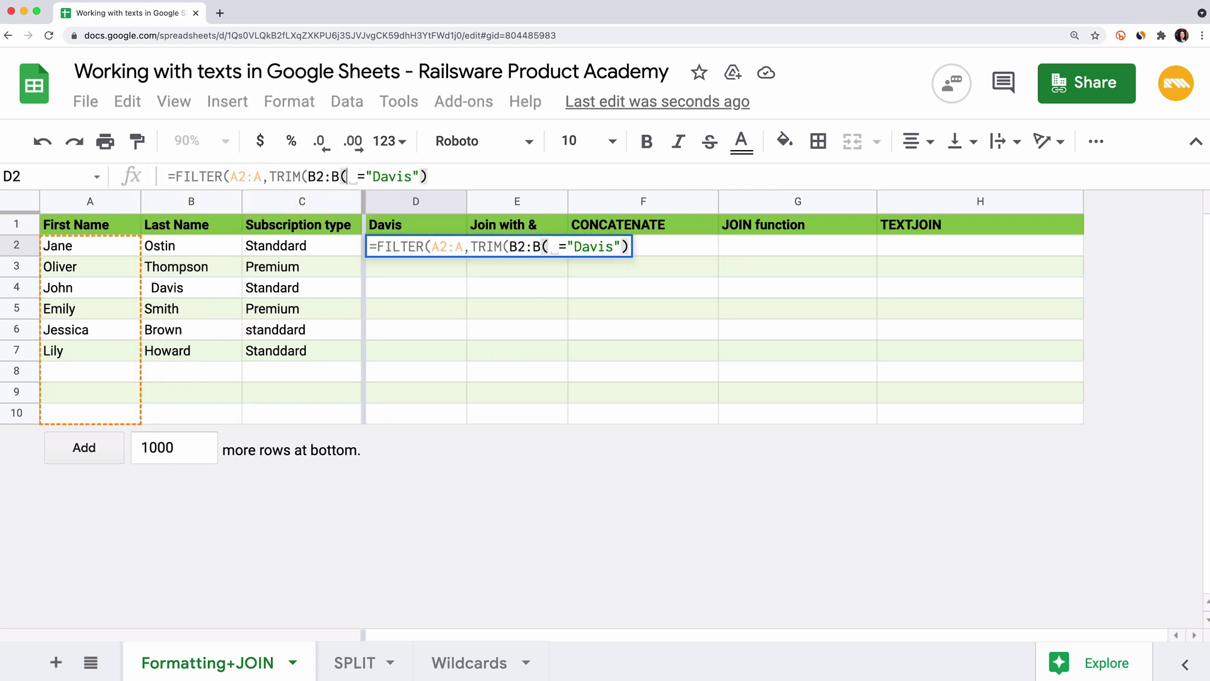
text())
key(Return)
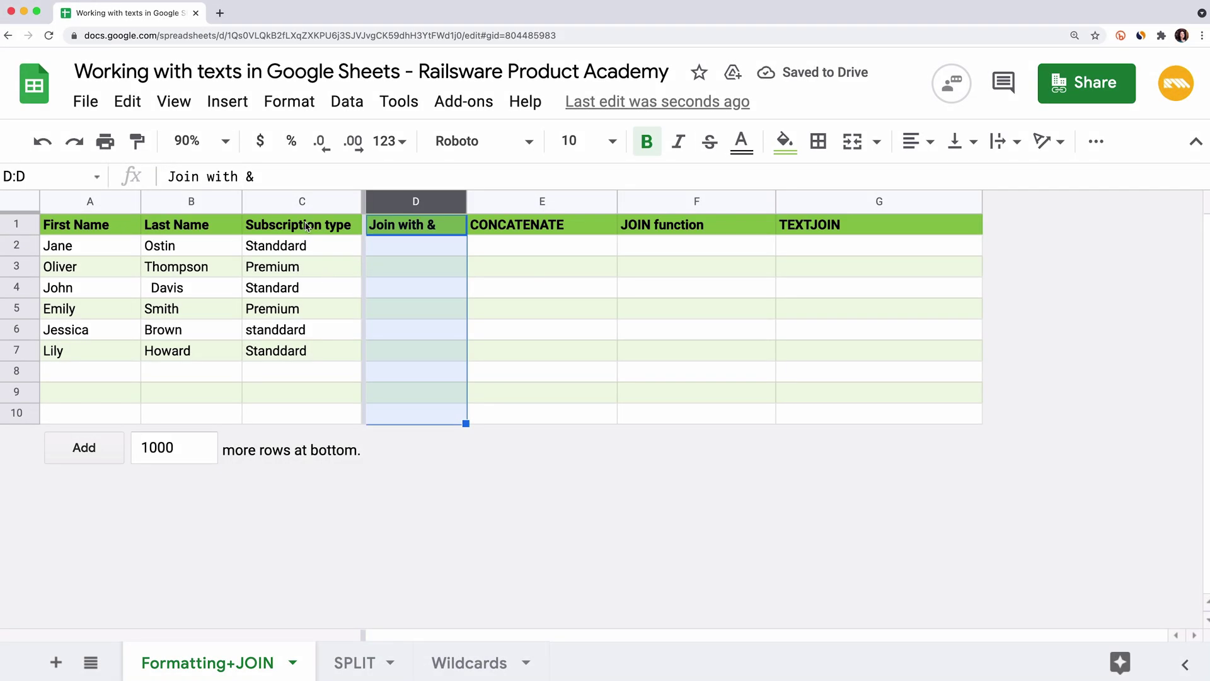
Check the Standdard misspellings in C2, C6 and C7, then select the Subscription type column.
click(307, 226)
click(319, 247)
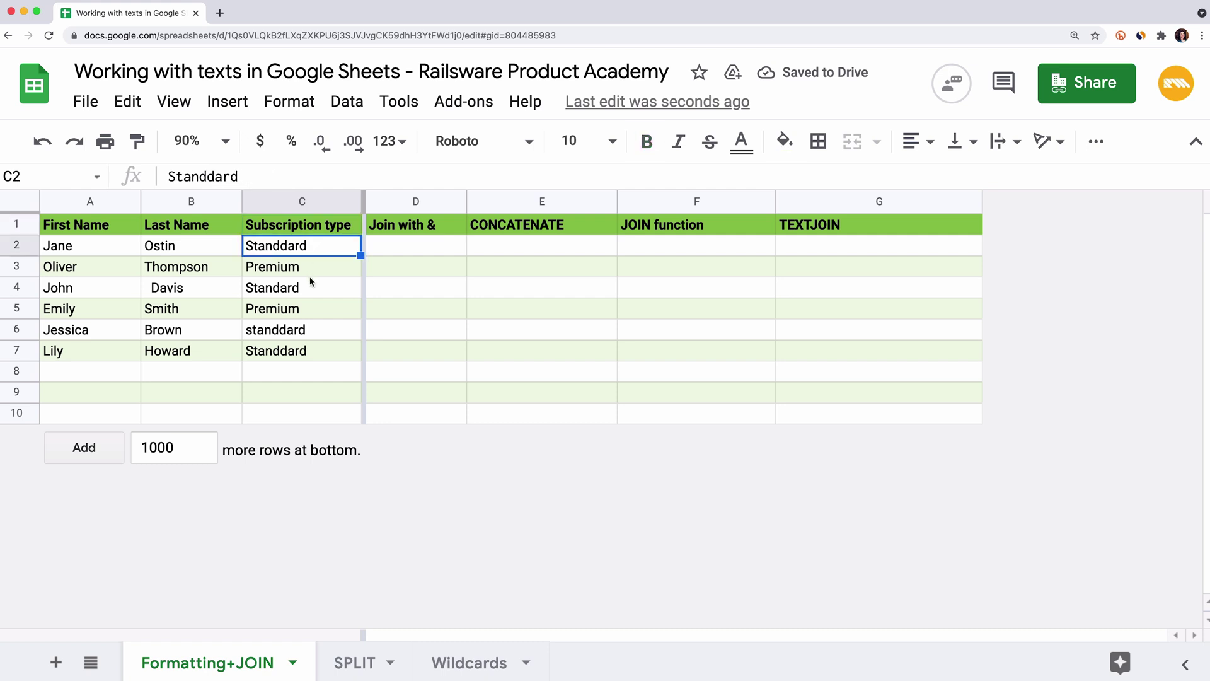
click(310, 338)
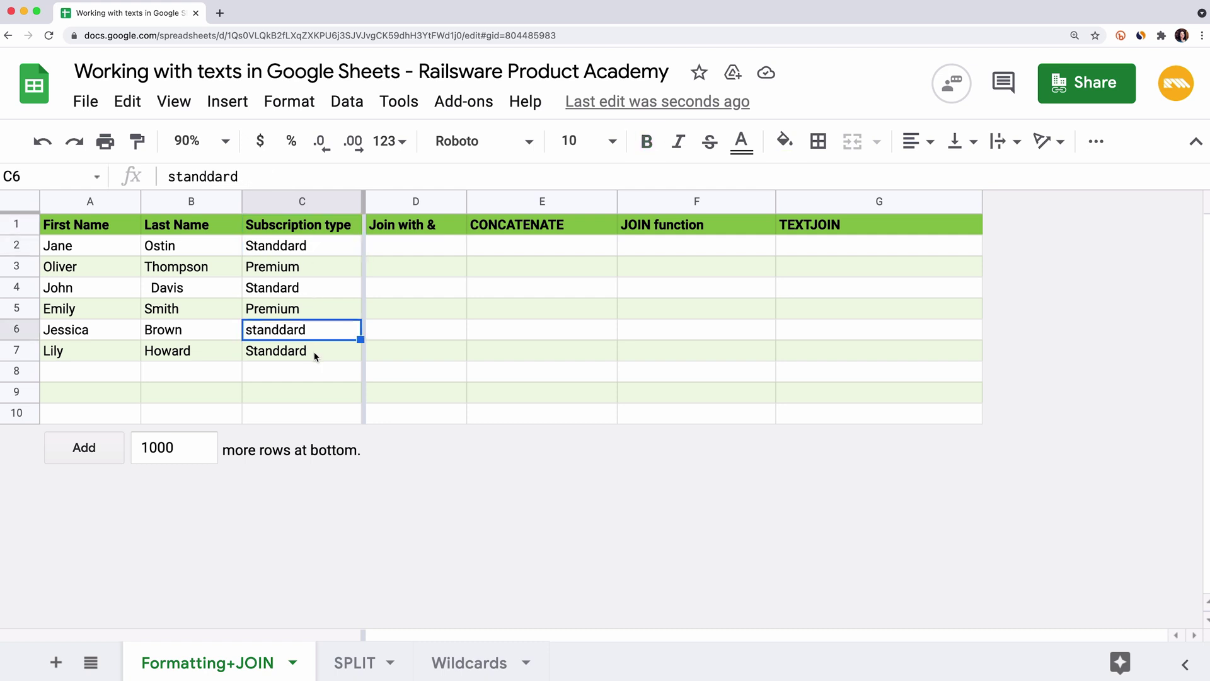
click(316, 356)
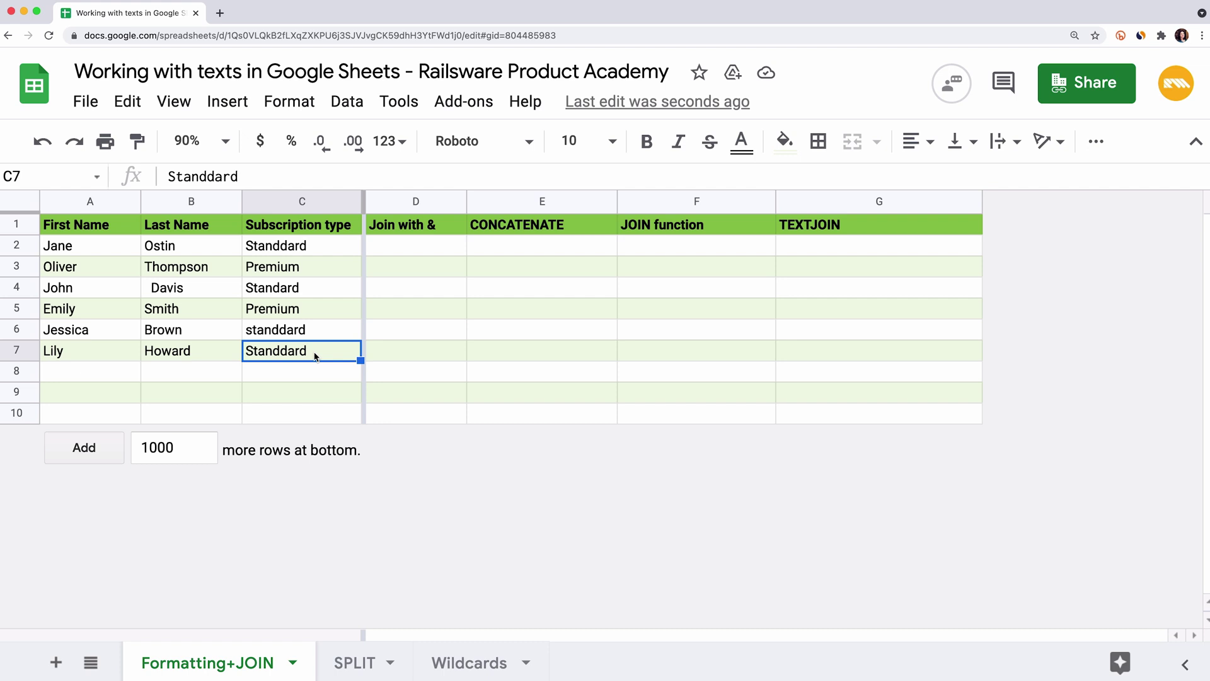
click(290, 202)
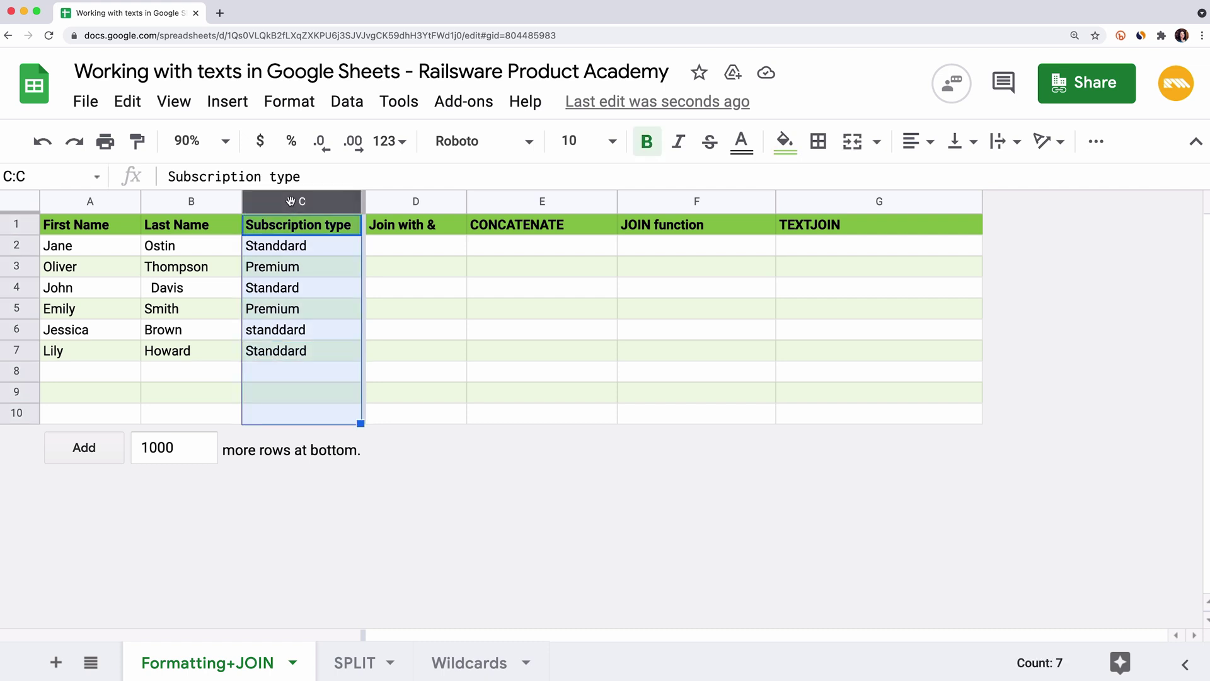
Set up Find and replace to replace Standdard with Standard in column C.
click(127, 102)
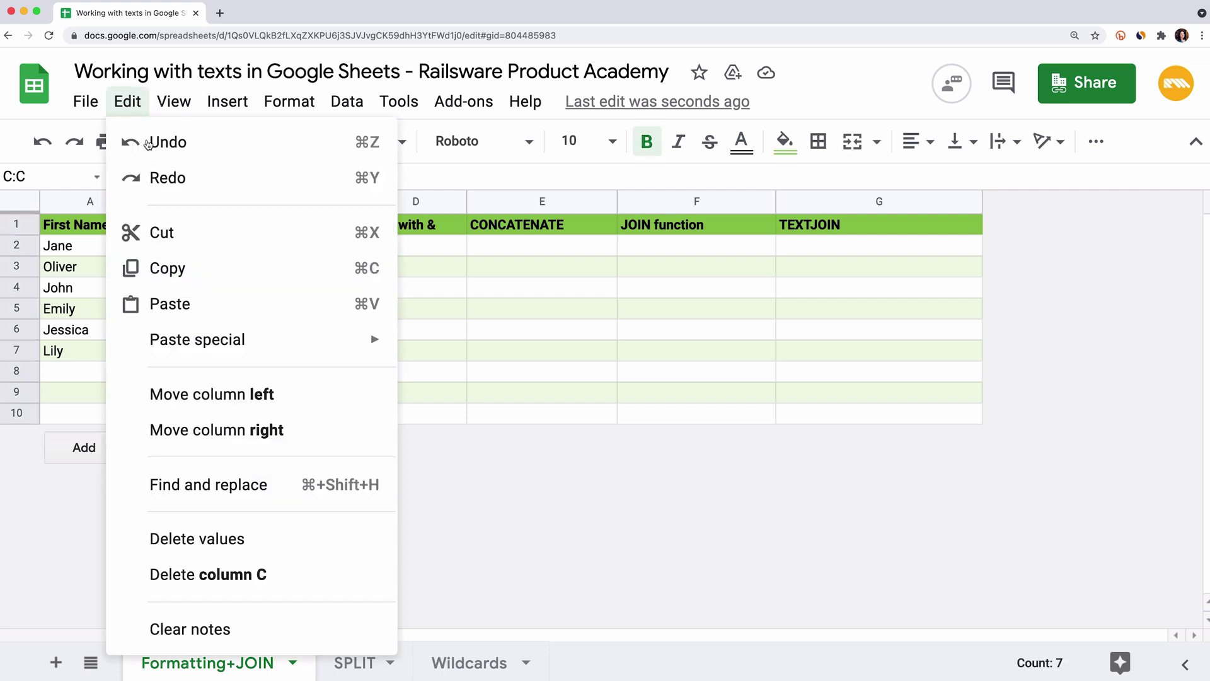
click(282, 495)
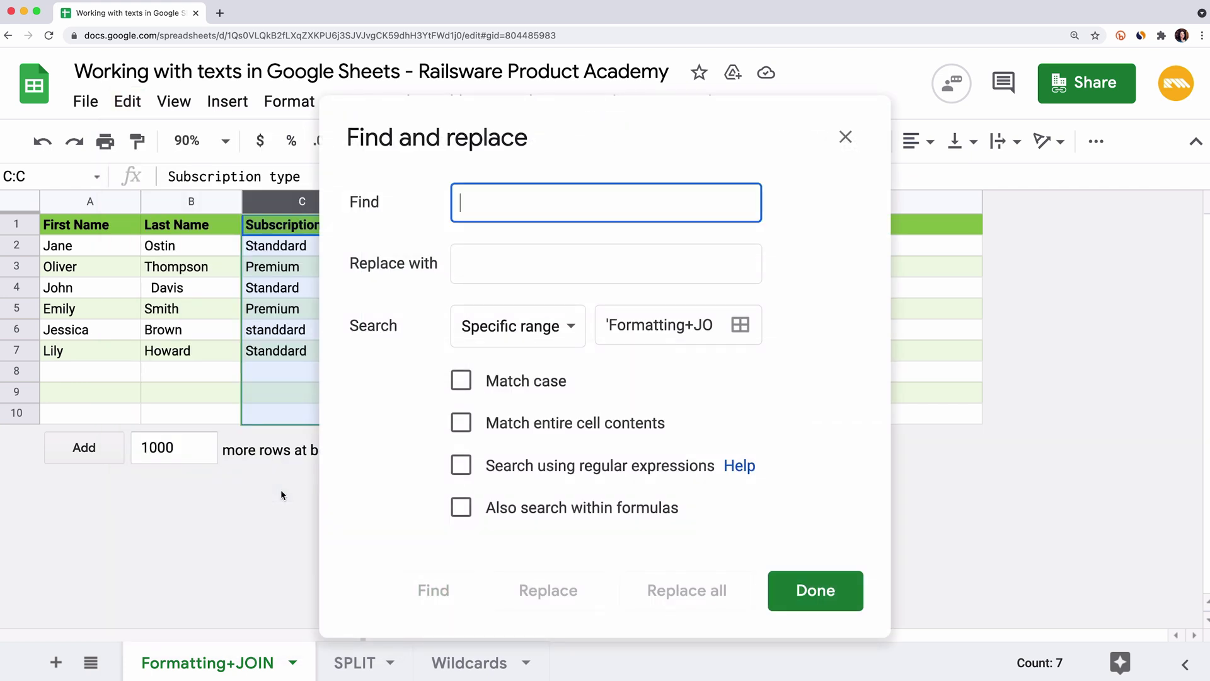
text(S)
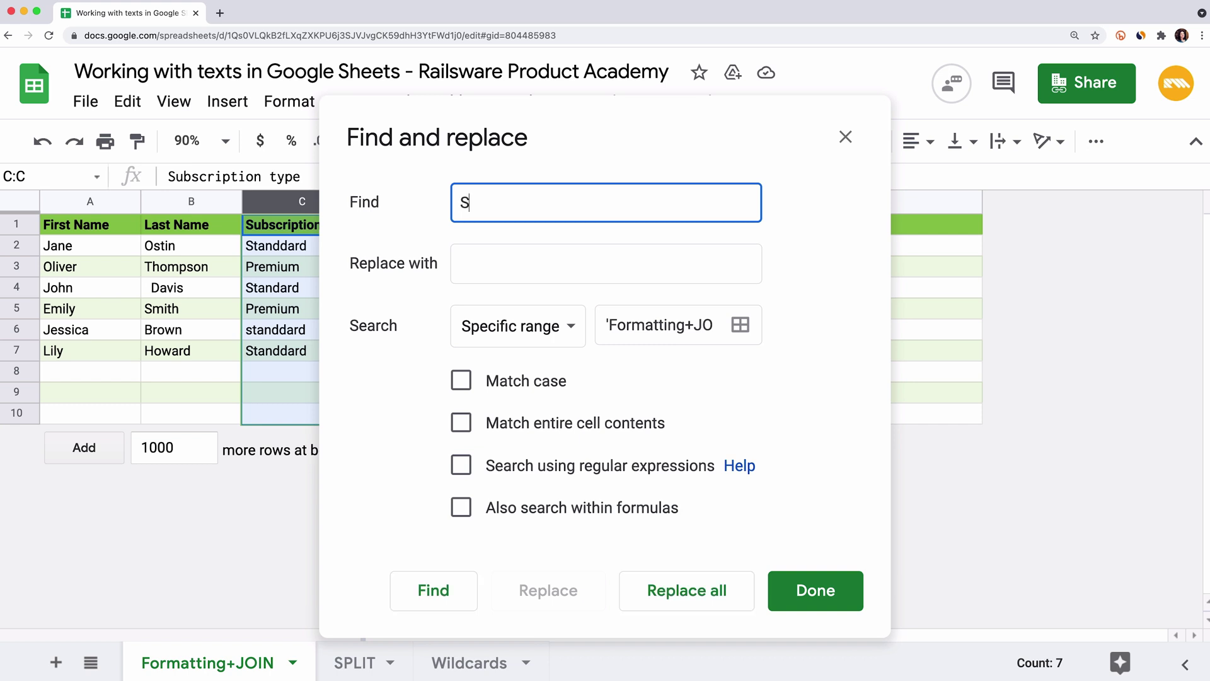
text(tanddard)
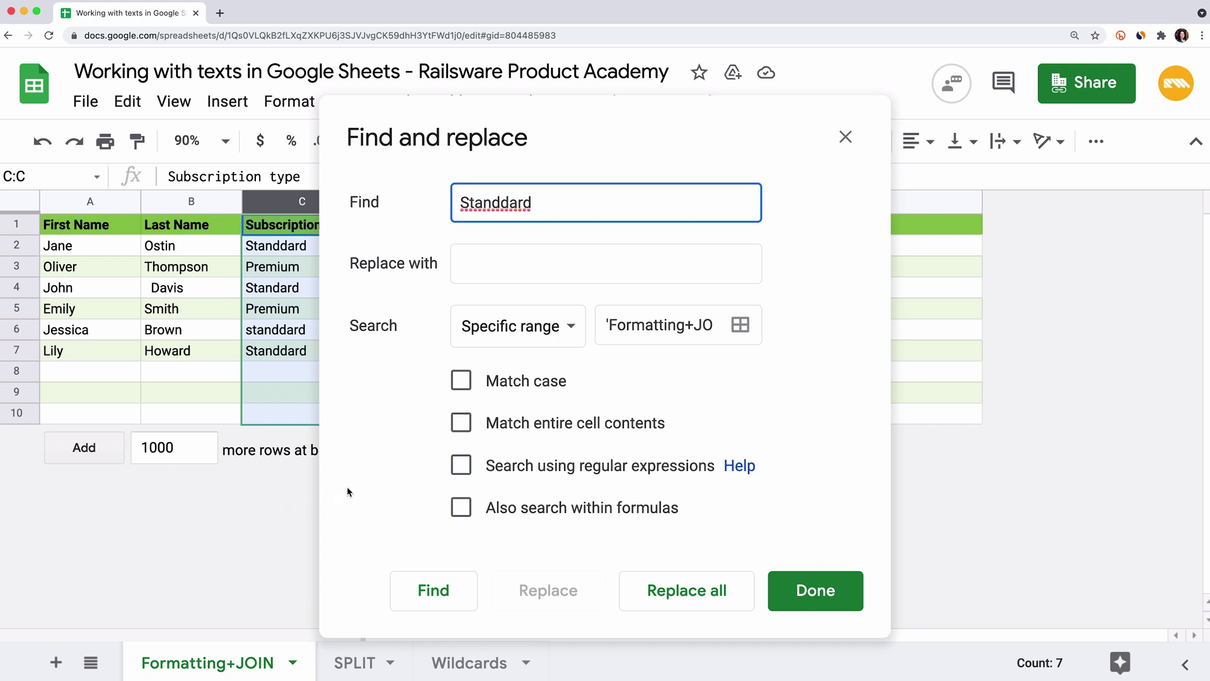
click(476, 260)
text(St)
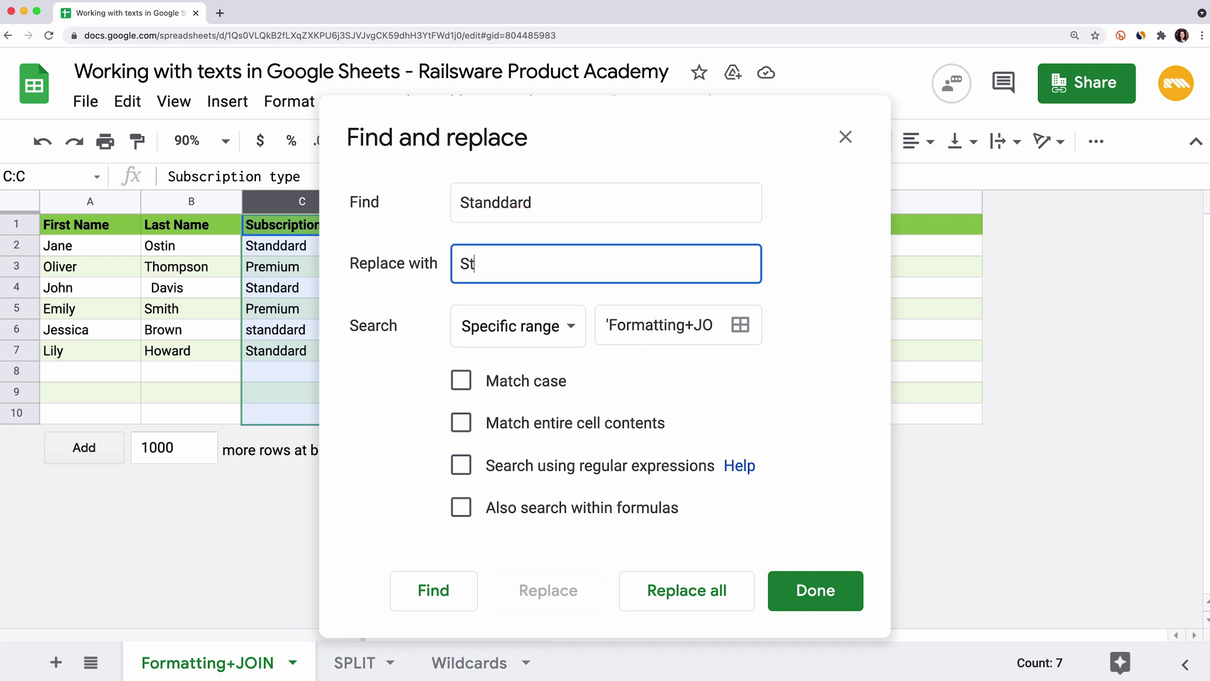
text(andard)
Step through the Standdard matches one by one.
click(443, 589)
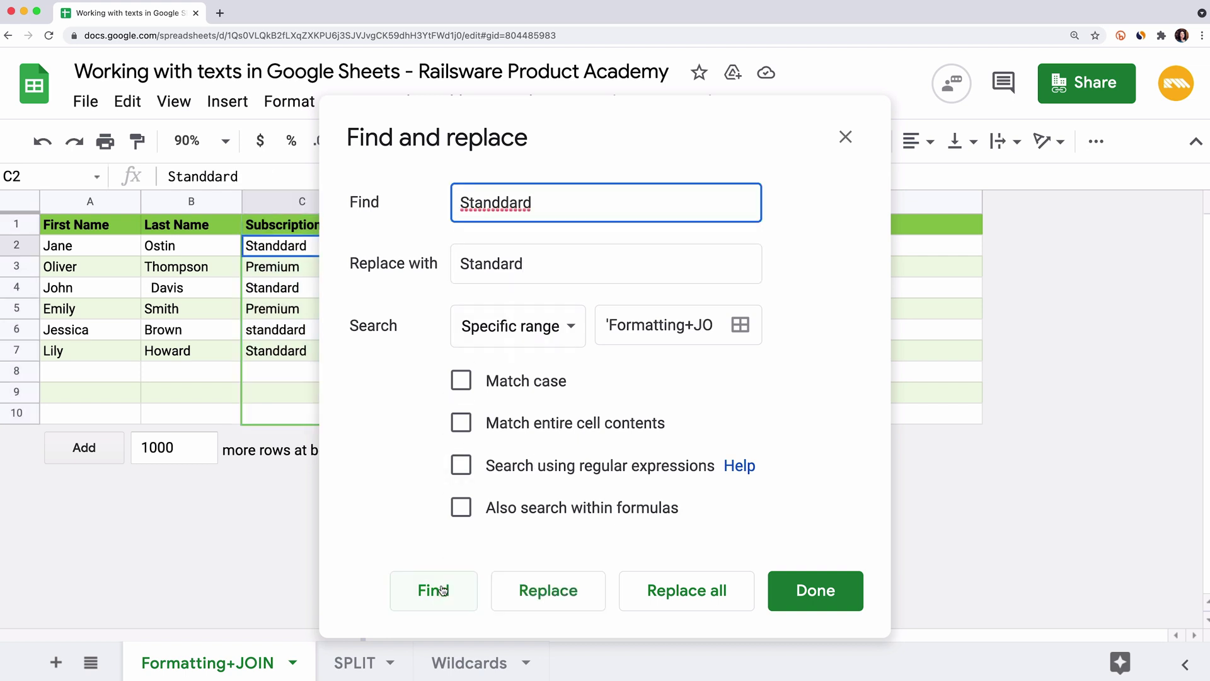
click(443, 589)
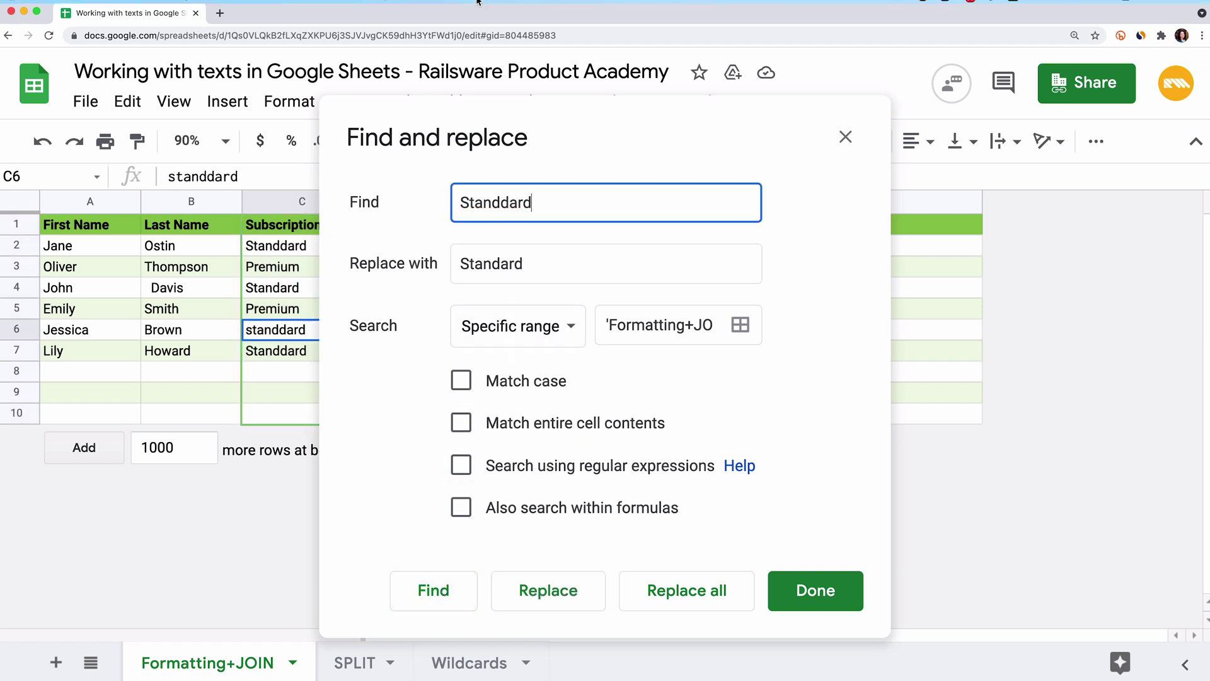
drag(440, 108, 546, 108)
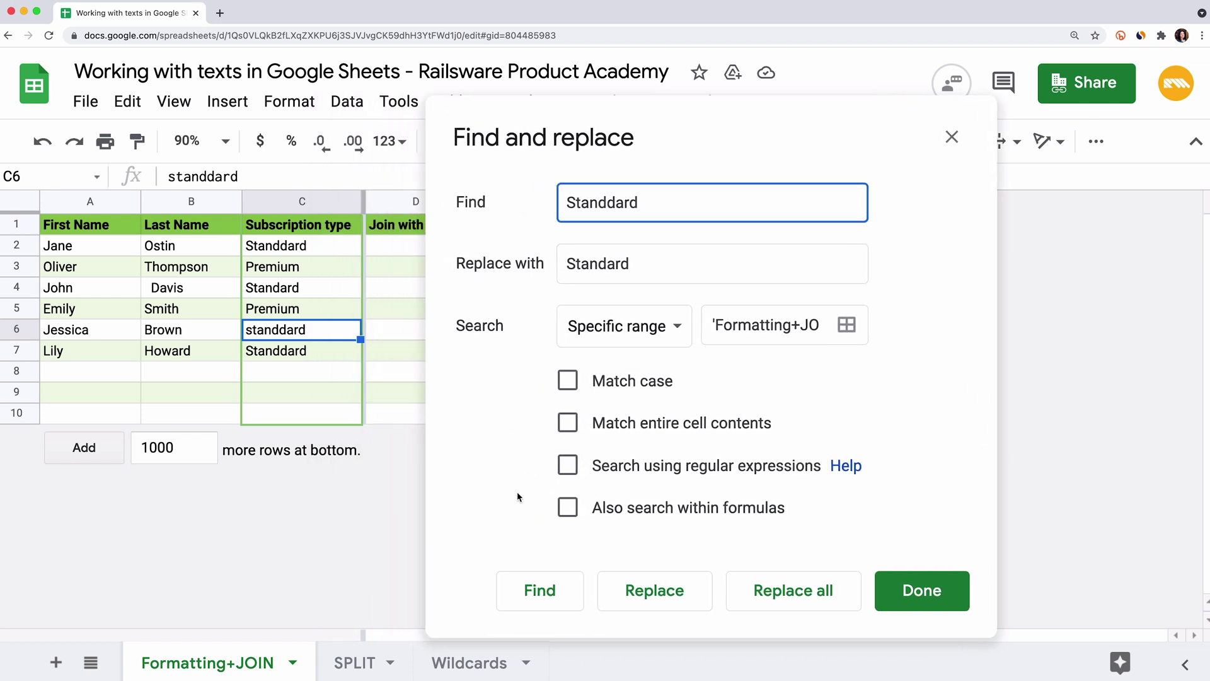
click(546, 588)
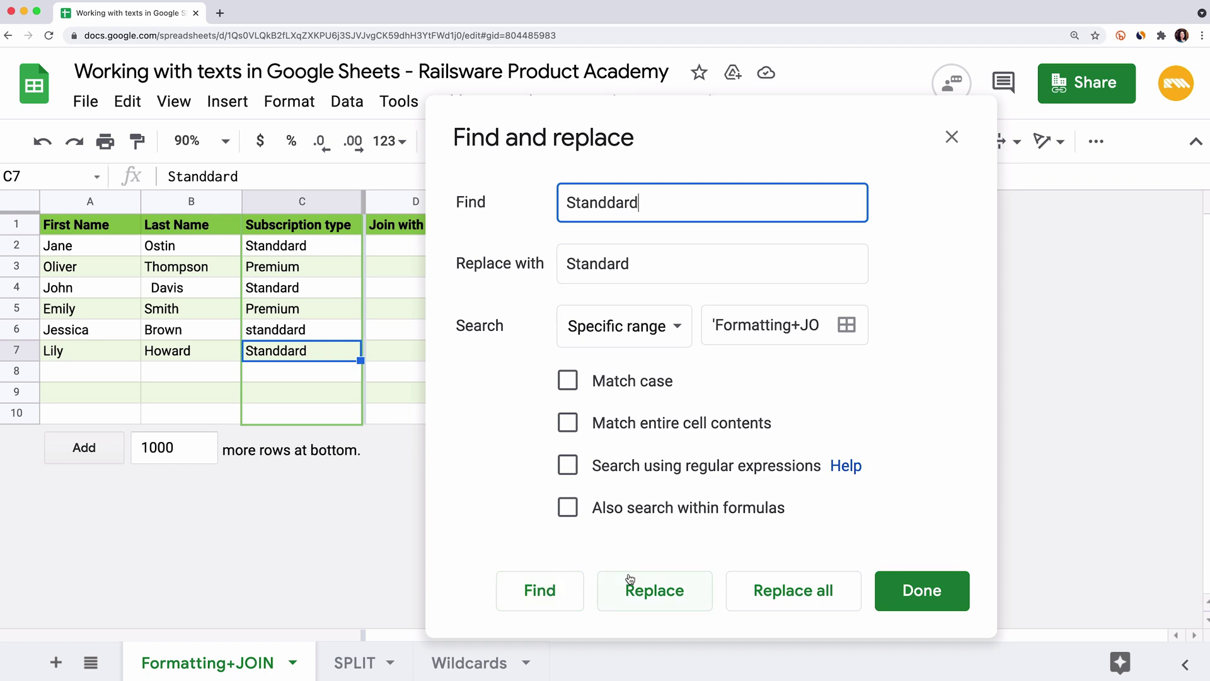
Turn on Match case and step through the case-sensitive Standdard matches.
click(569, 382)
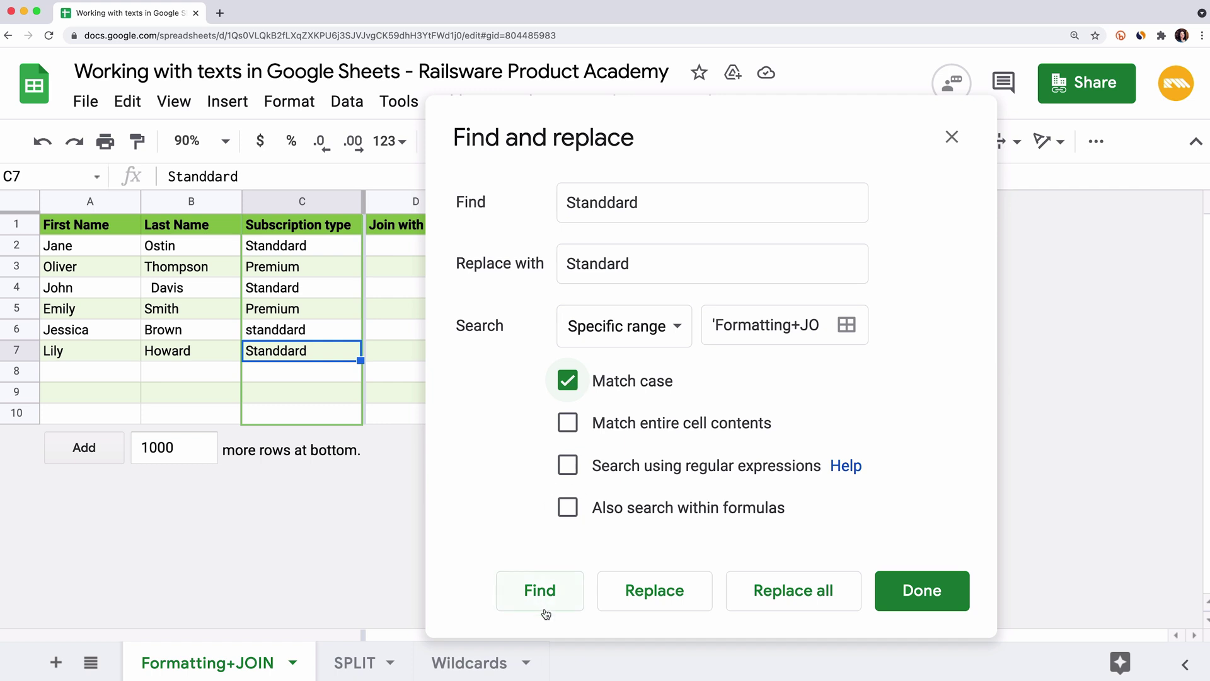
click(546, 589)
click(546, 588)
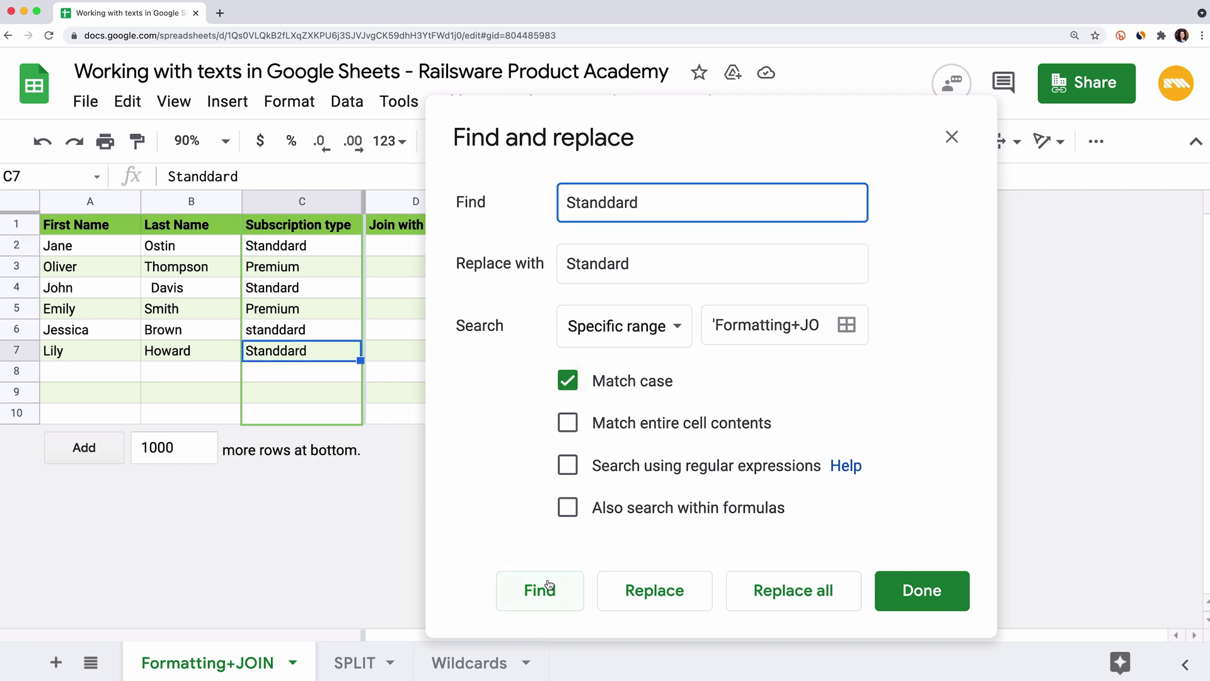
Turn Match case off, replace all Standdard with Standard, and close the panel.
click(569, 383)
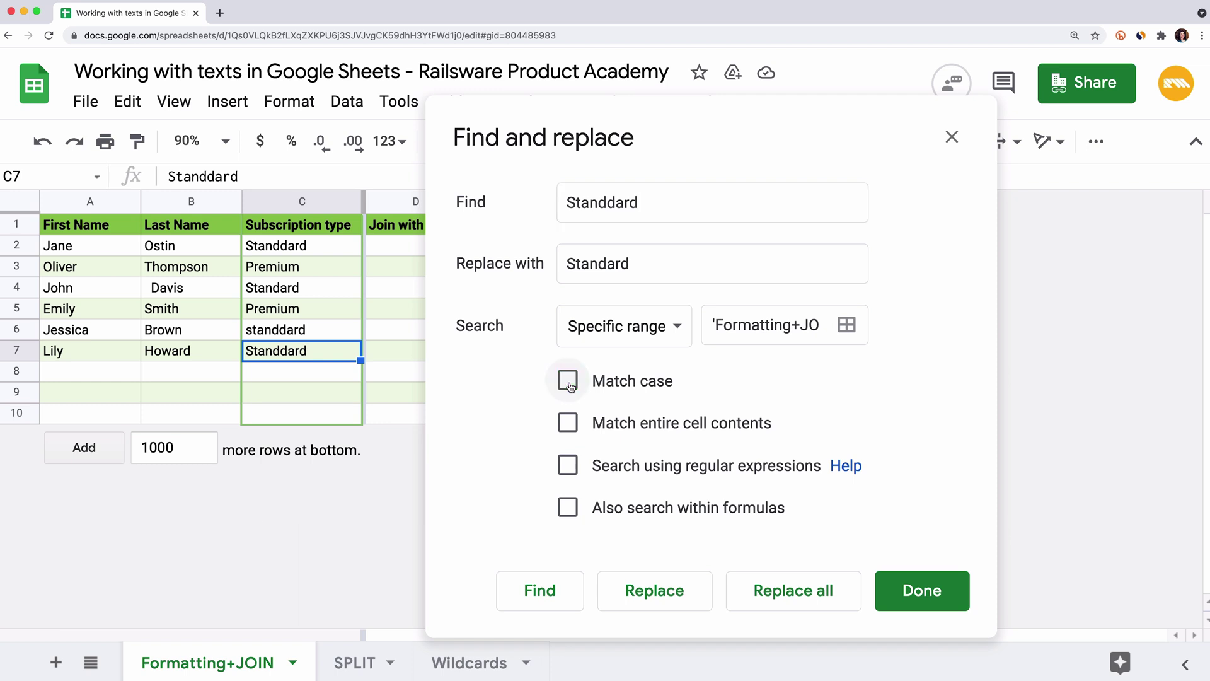
click(770, 596)
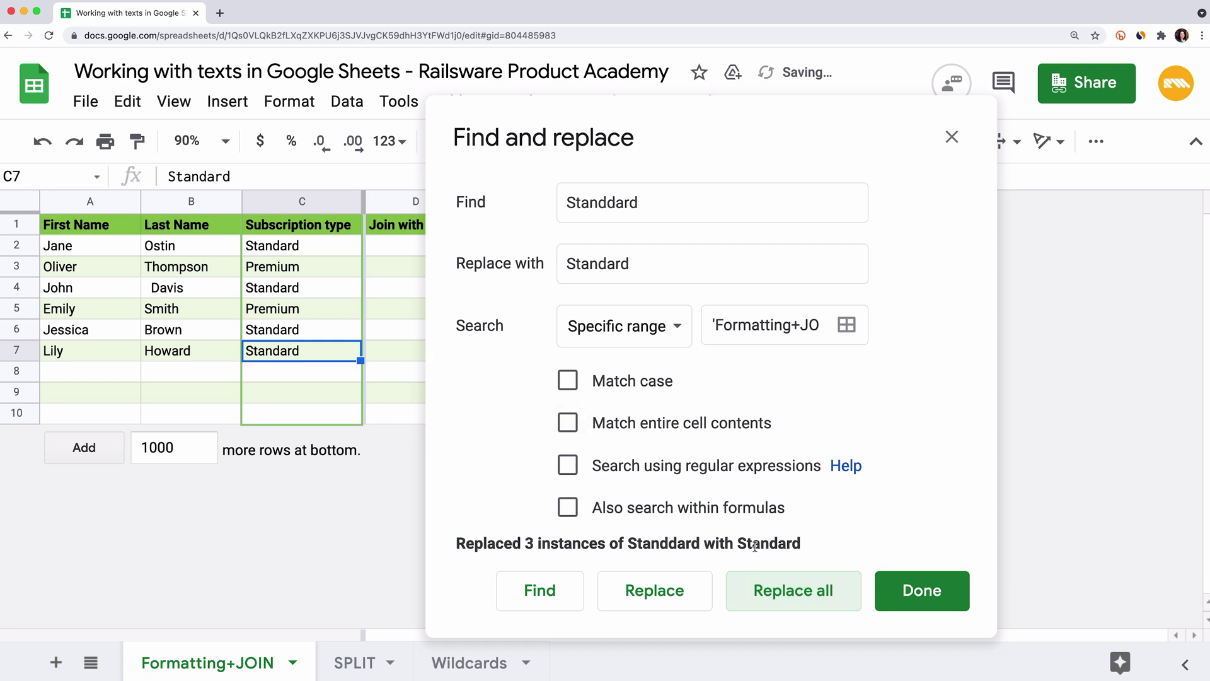
click(913, 596)
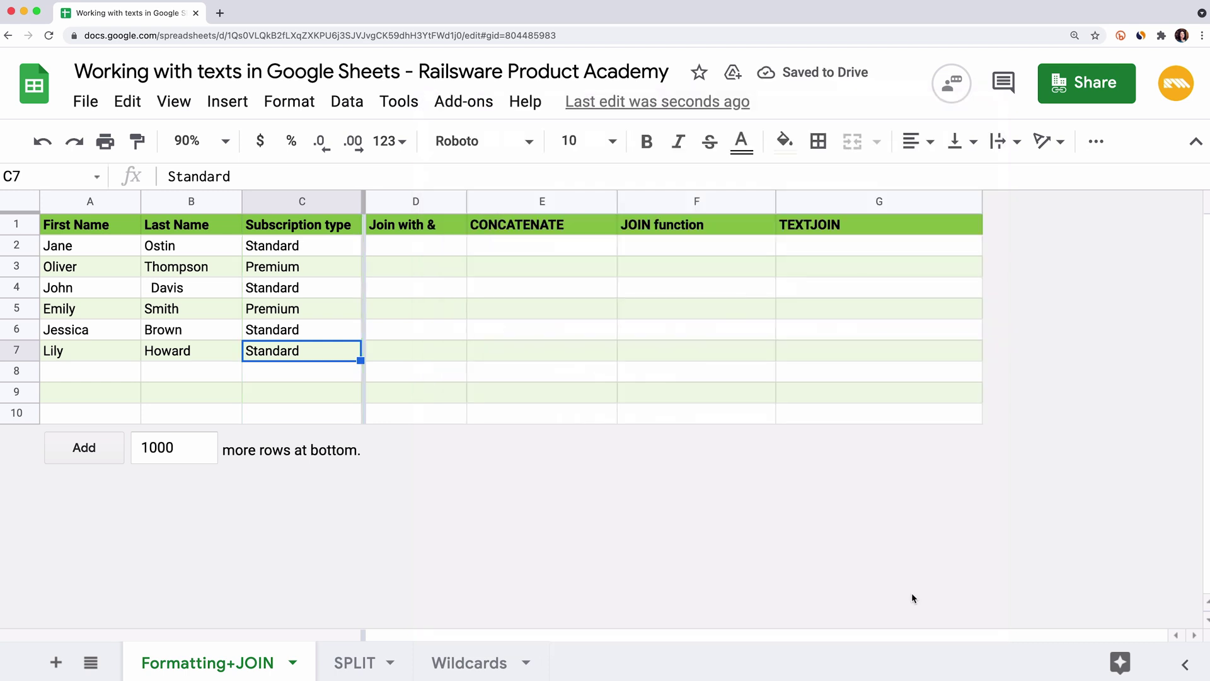
click(344, 252)
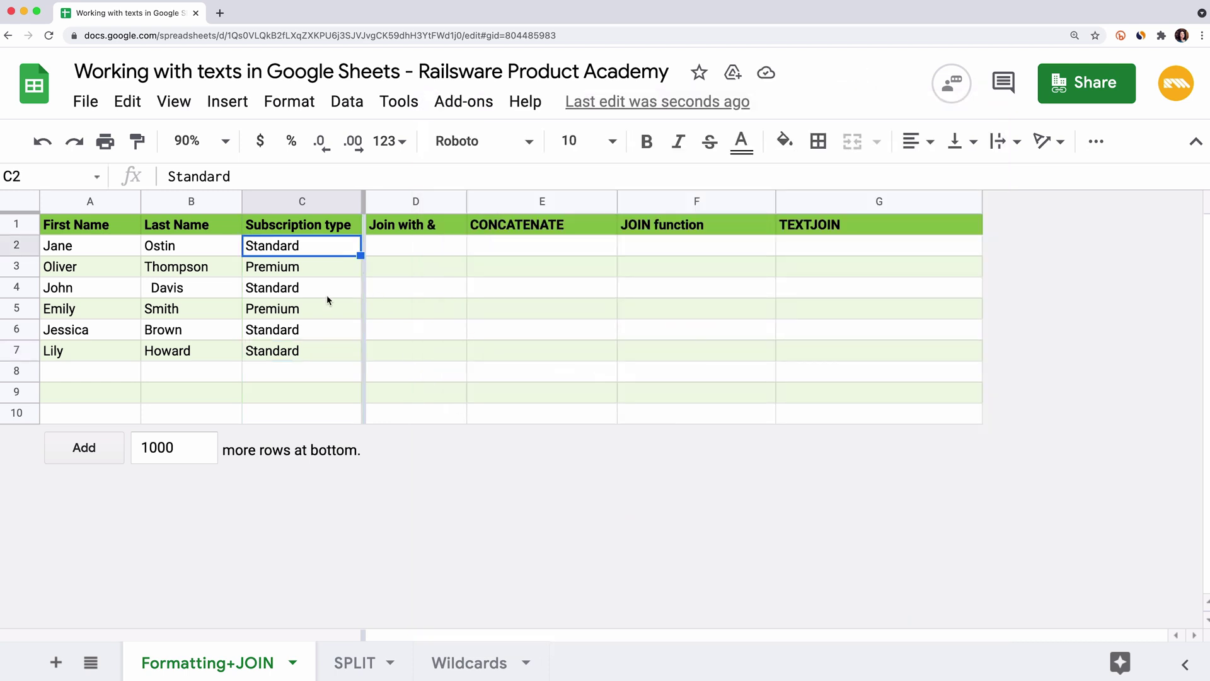
click(328, 294)
click(334, 339)
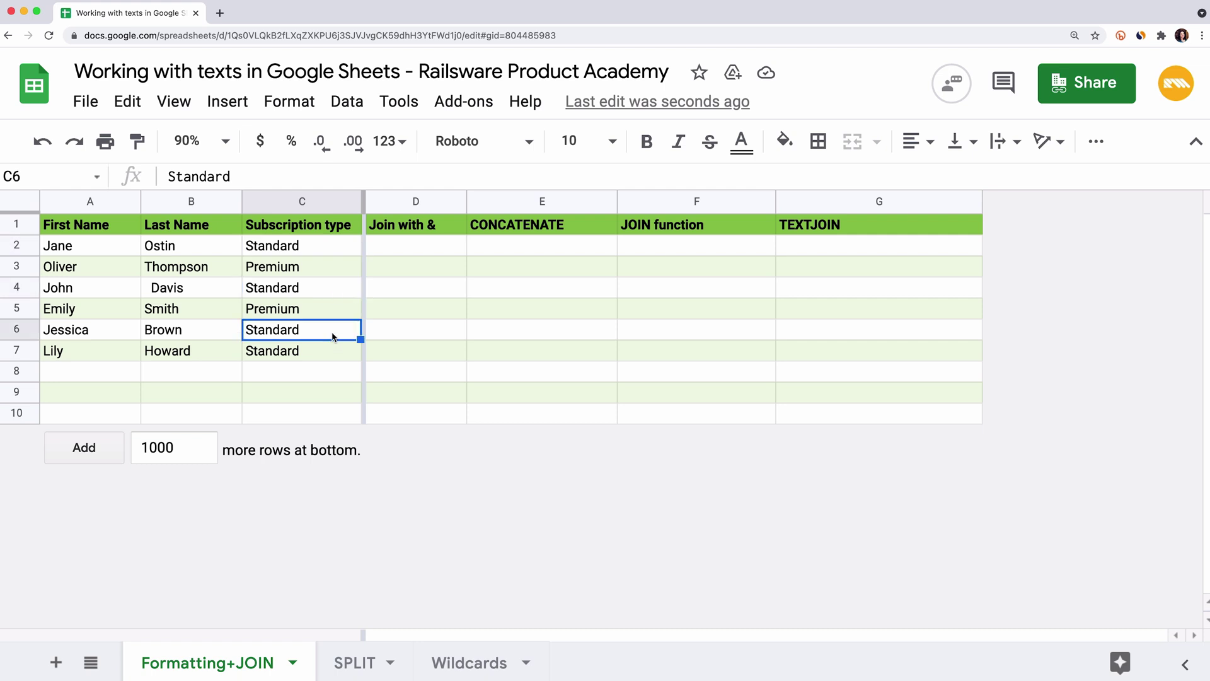
click(338, 356)
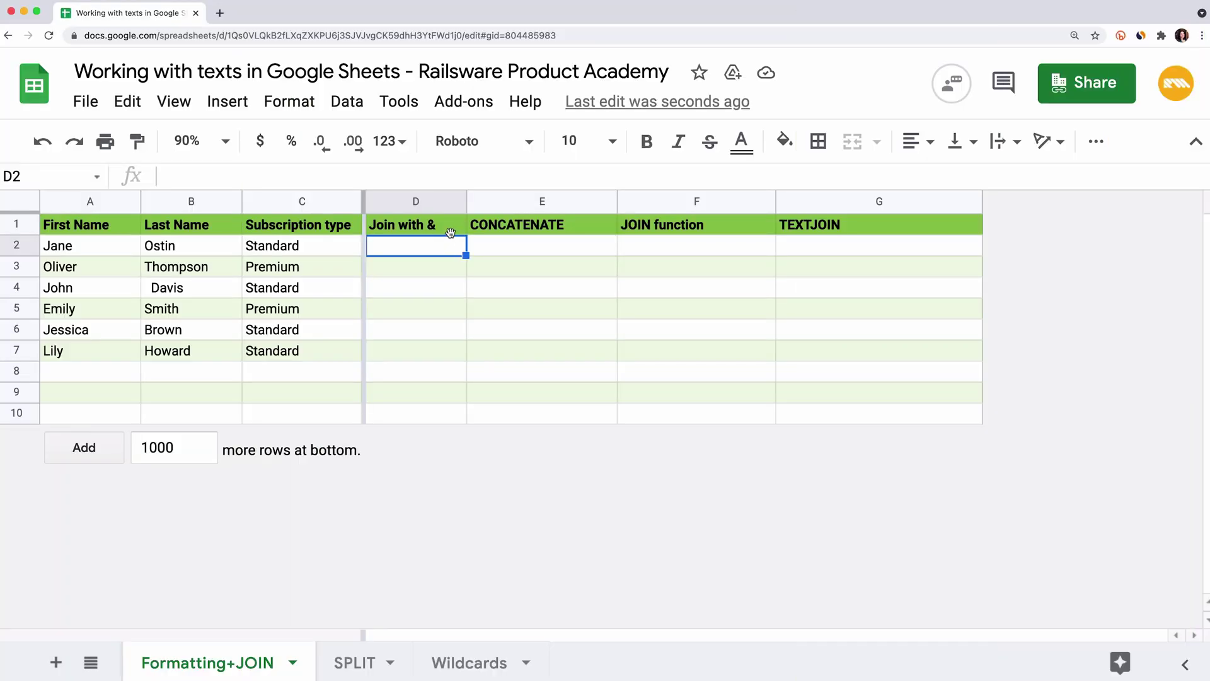
Enter =A2&B2 in D2 to join the first and last name.
click(452, 232)
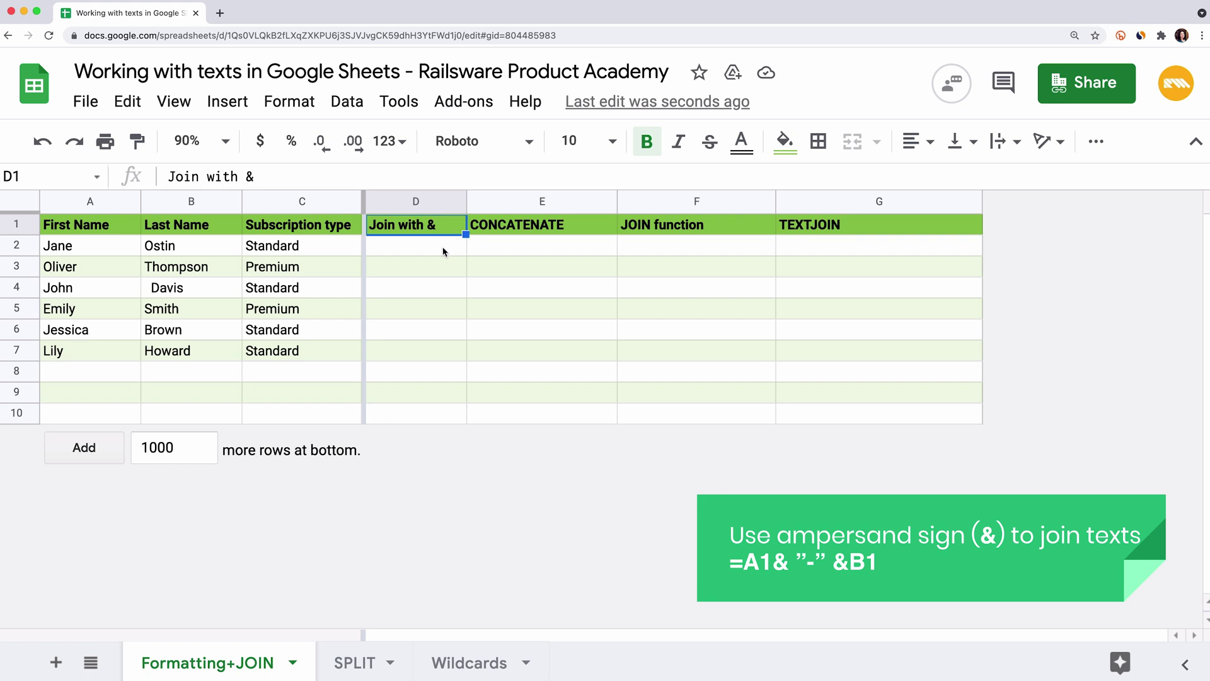
click(441, 249)
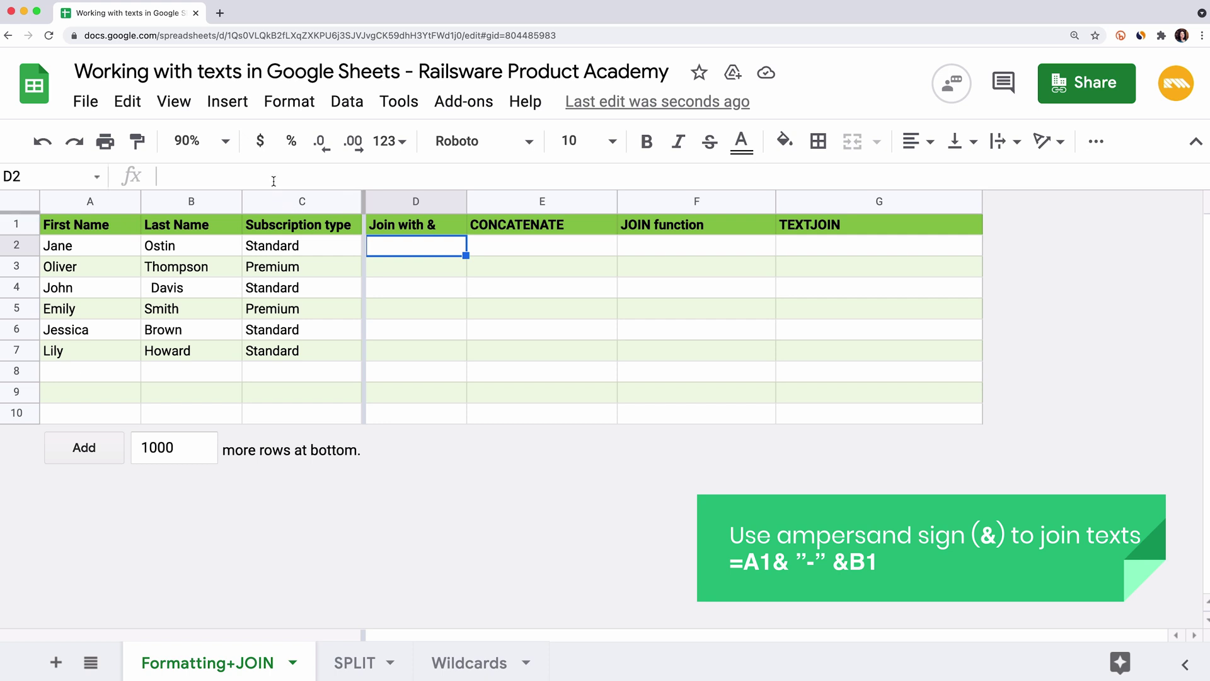
click(121, 249)
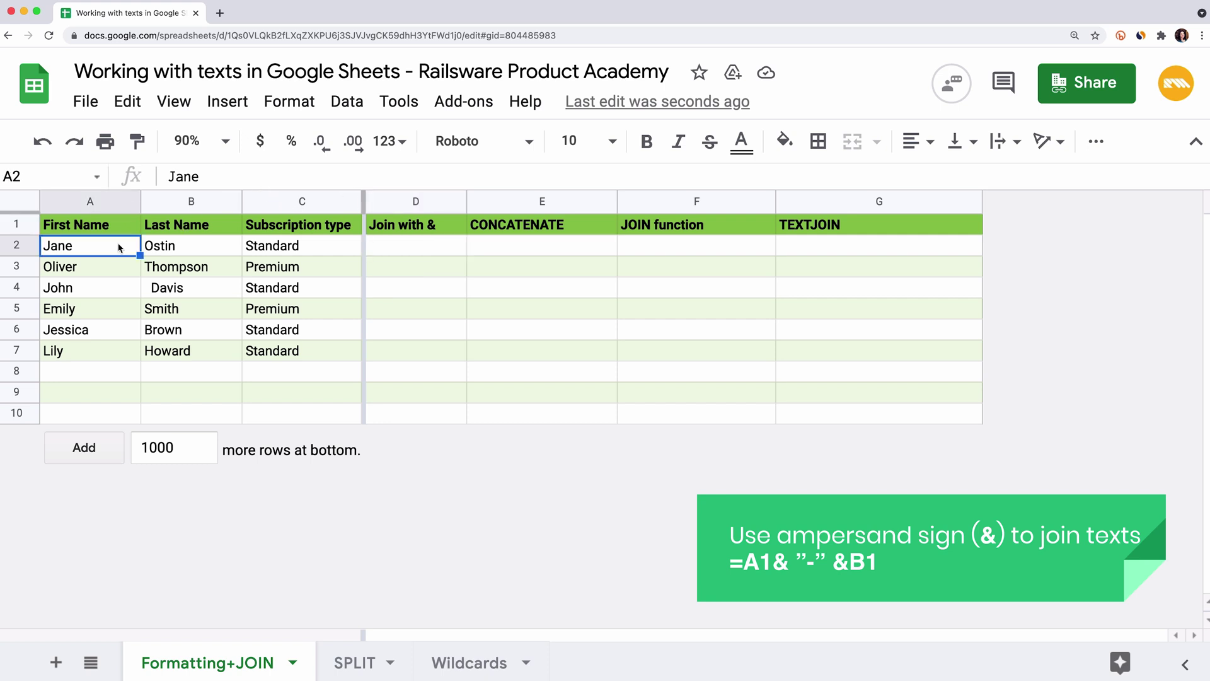
click(224, 247)
click(395, 245)
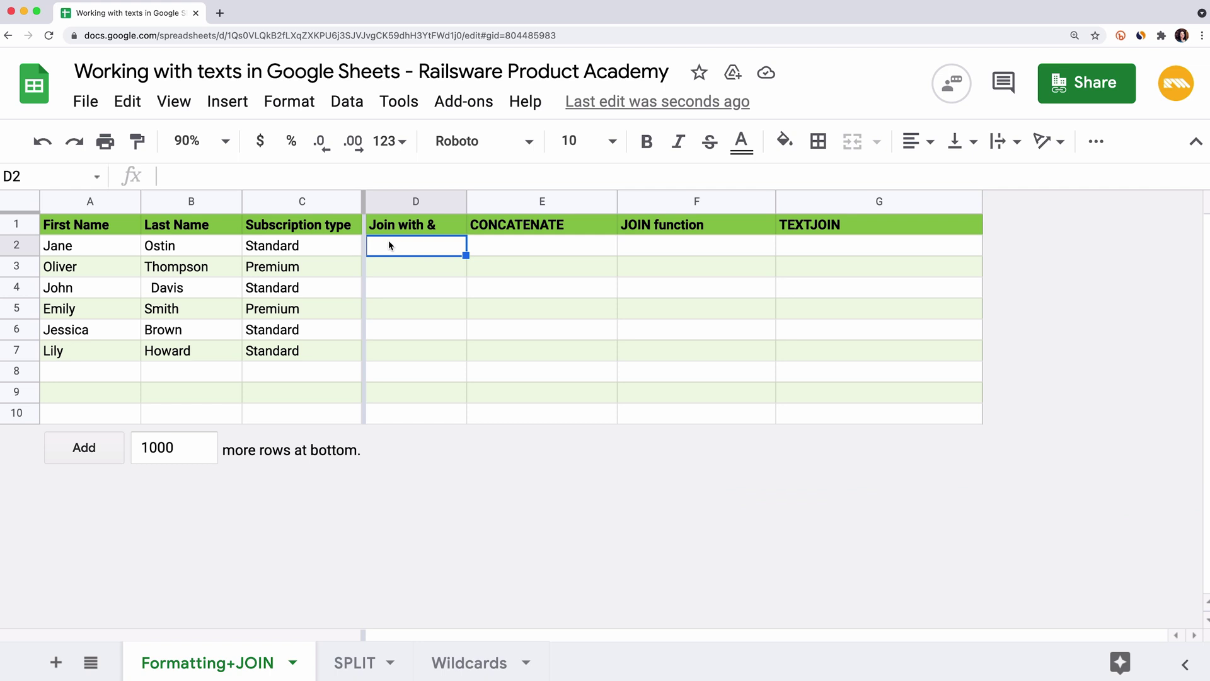
text(=)
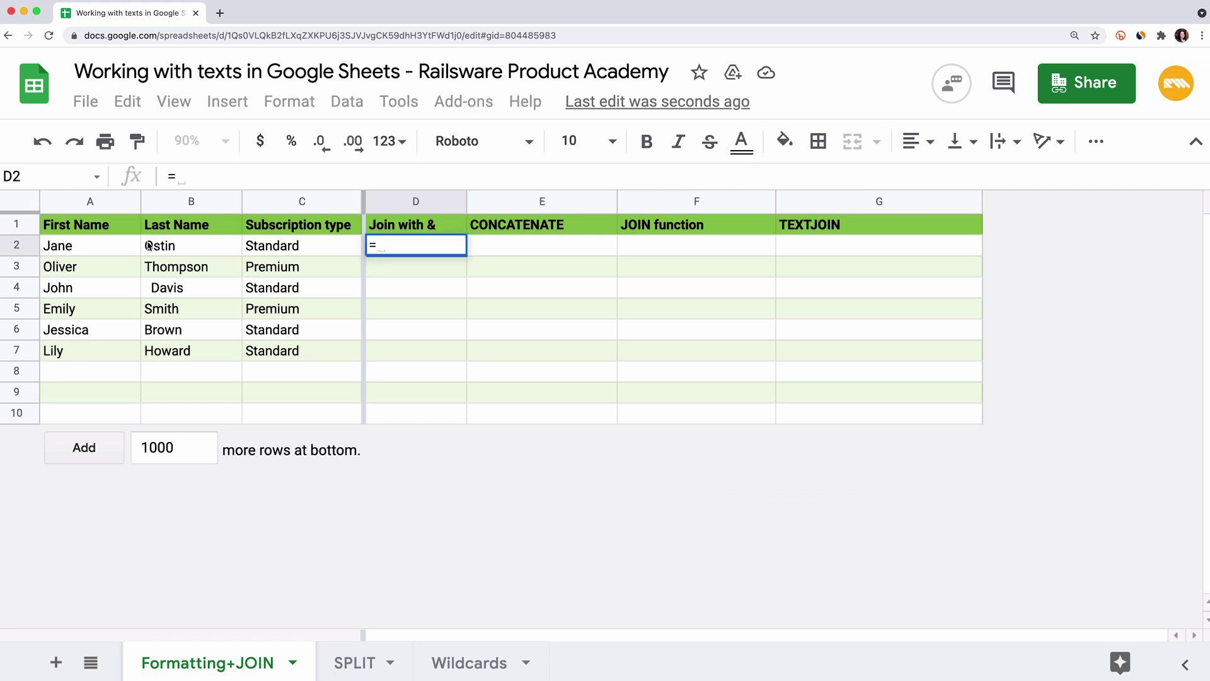
click(110, 249)
text(&)
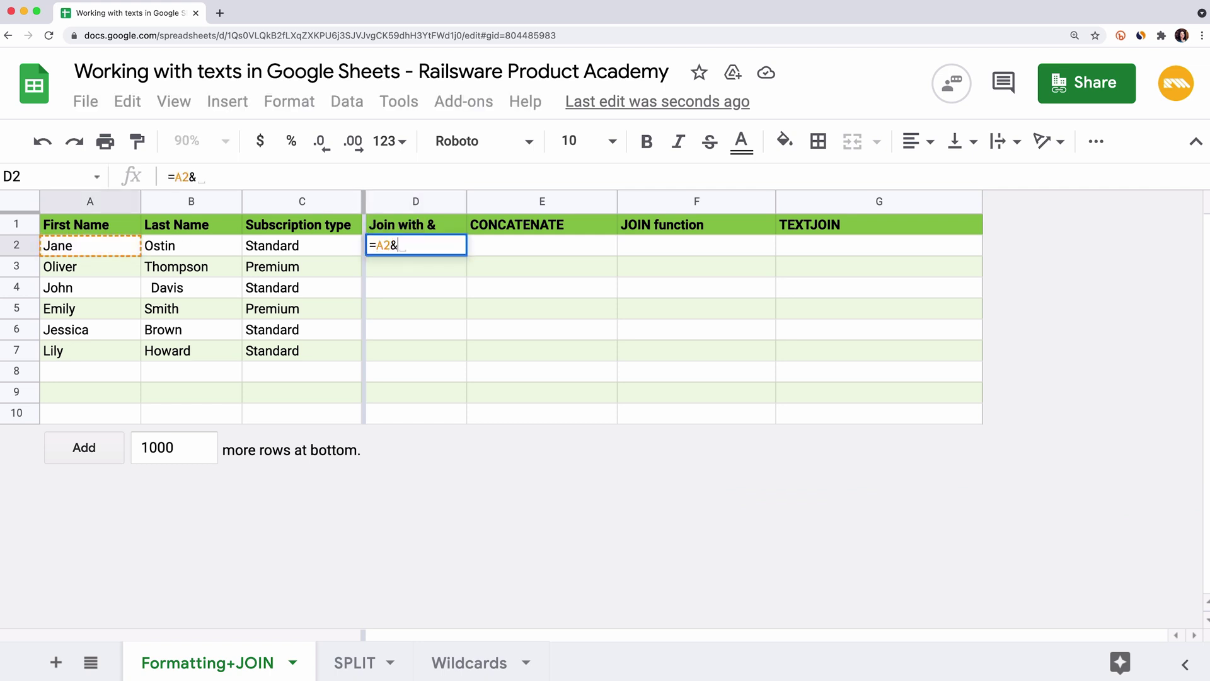
click(175, 250)
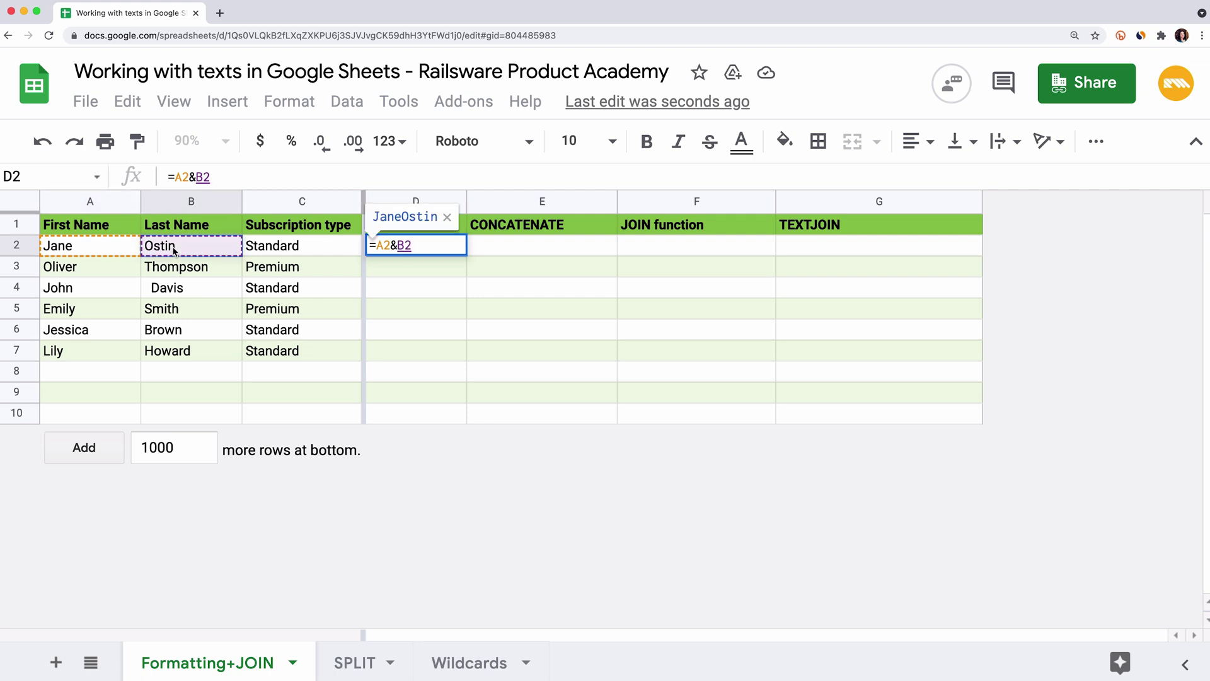
key(Return)
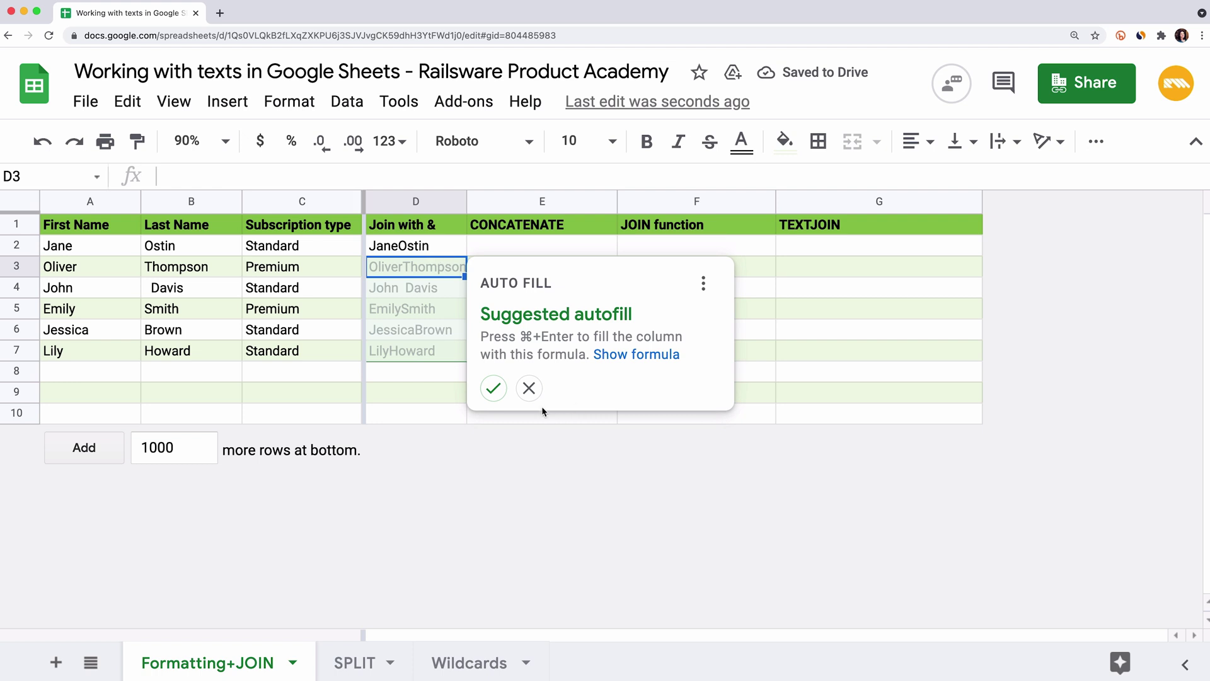
Decline the autofill and change D2's formula to =A2&" "&B2 to add a space.
click(529, 388)
click(421, 252)
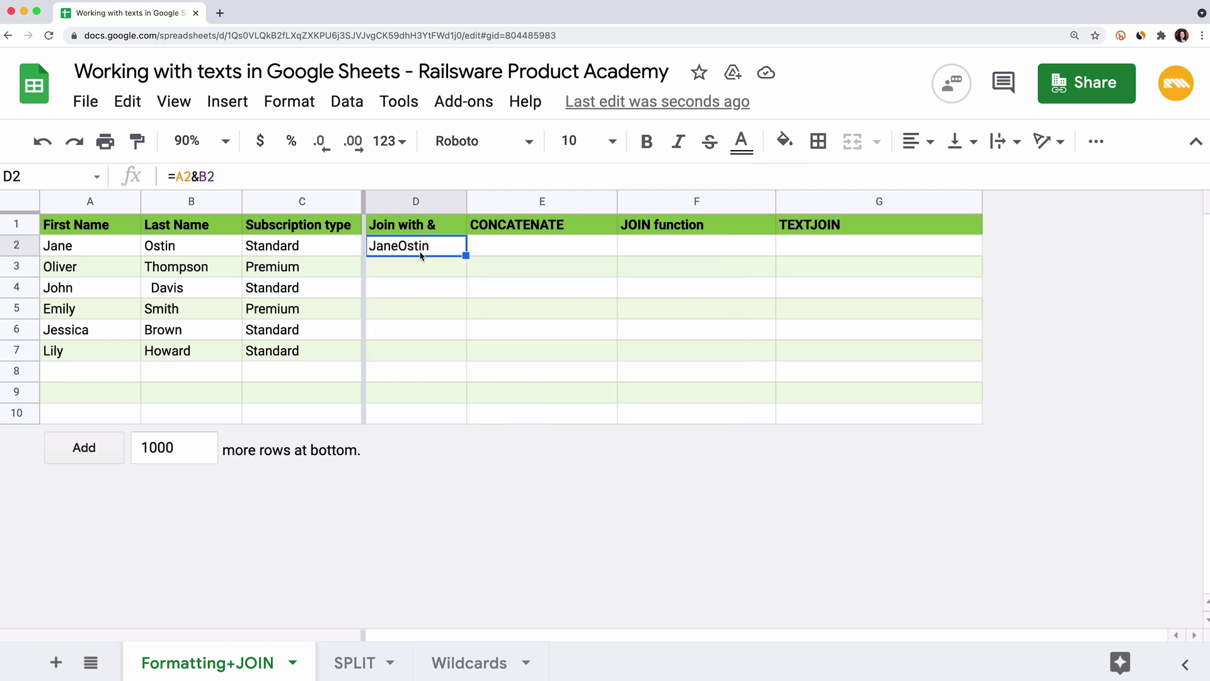
click(245, 182)
key(Left)
key(Left)
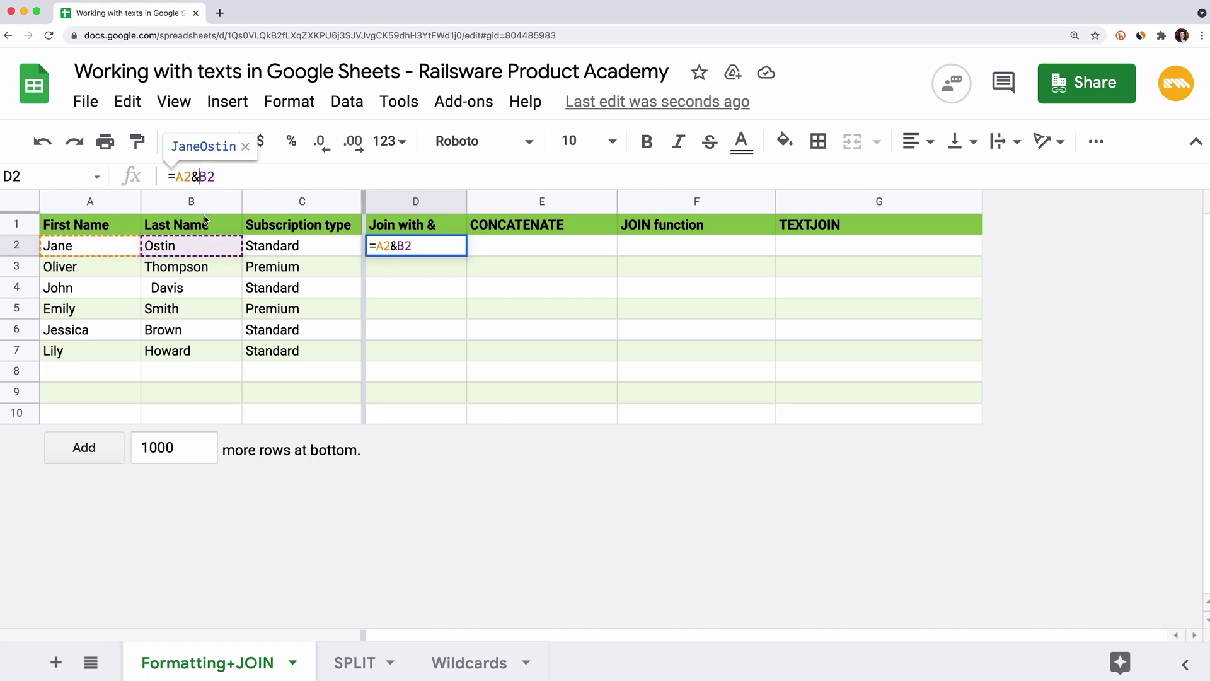
text(")
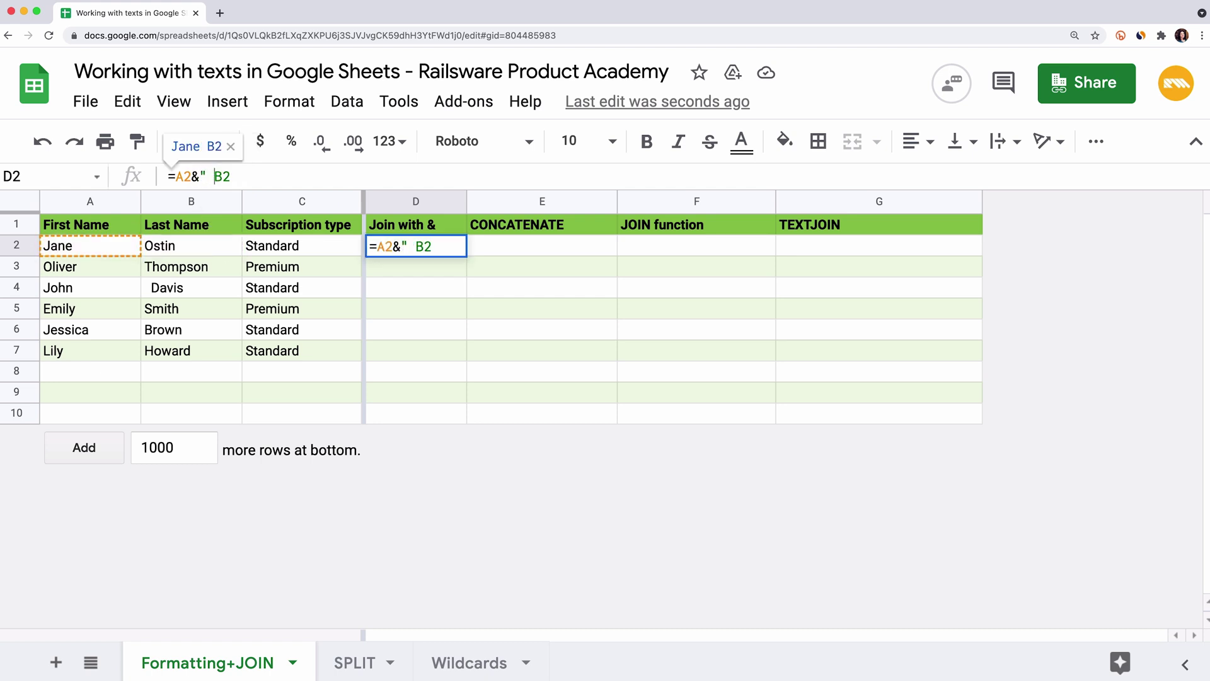
text( ")
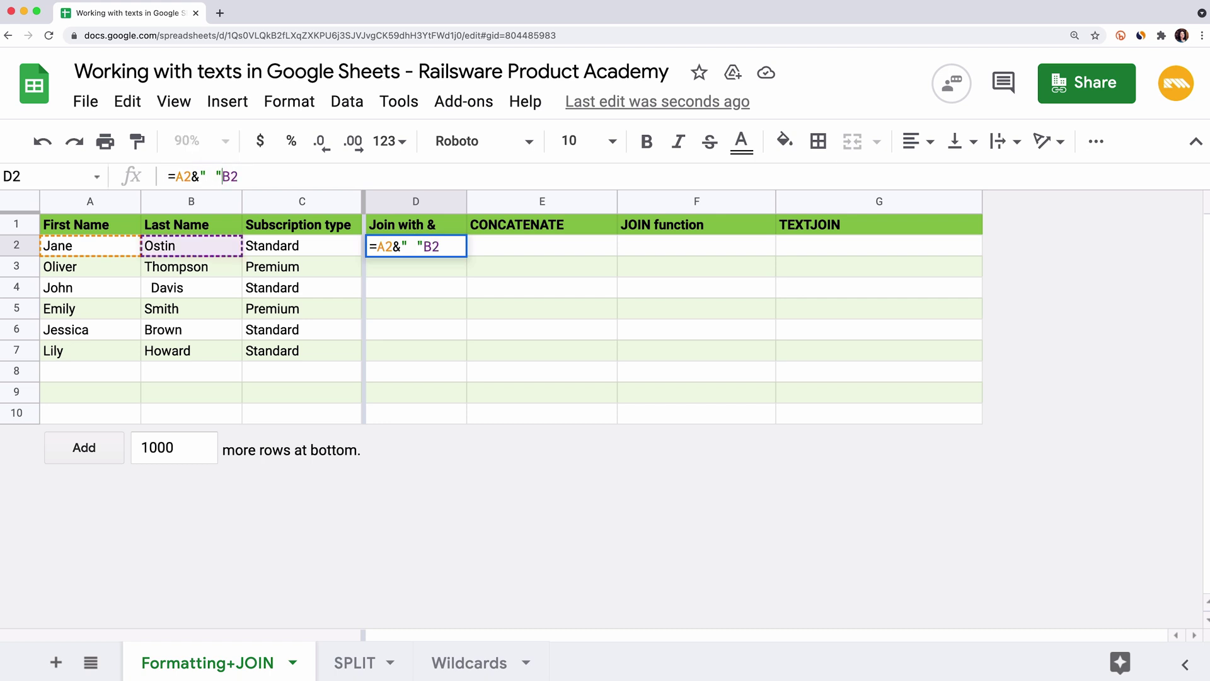
text(&)
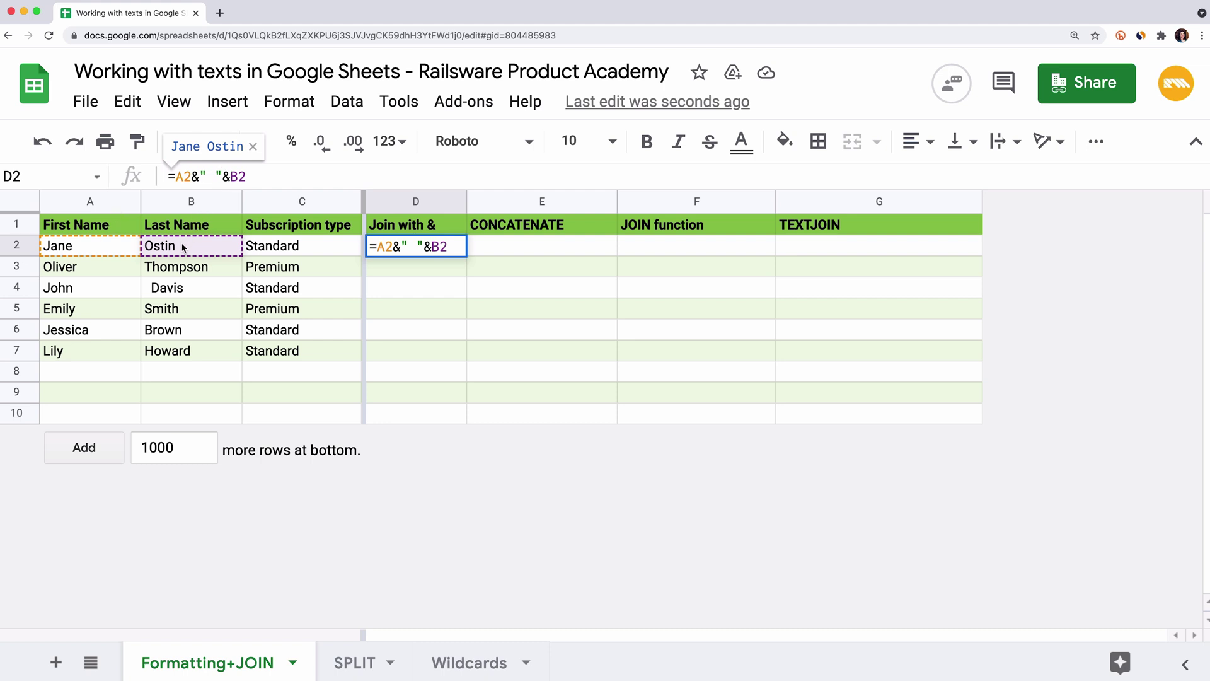
key(Return)
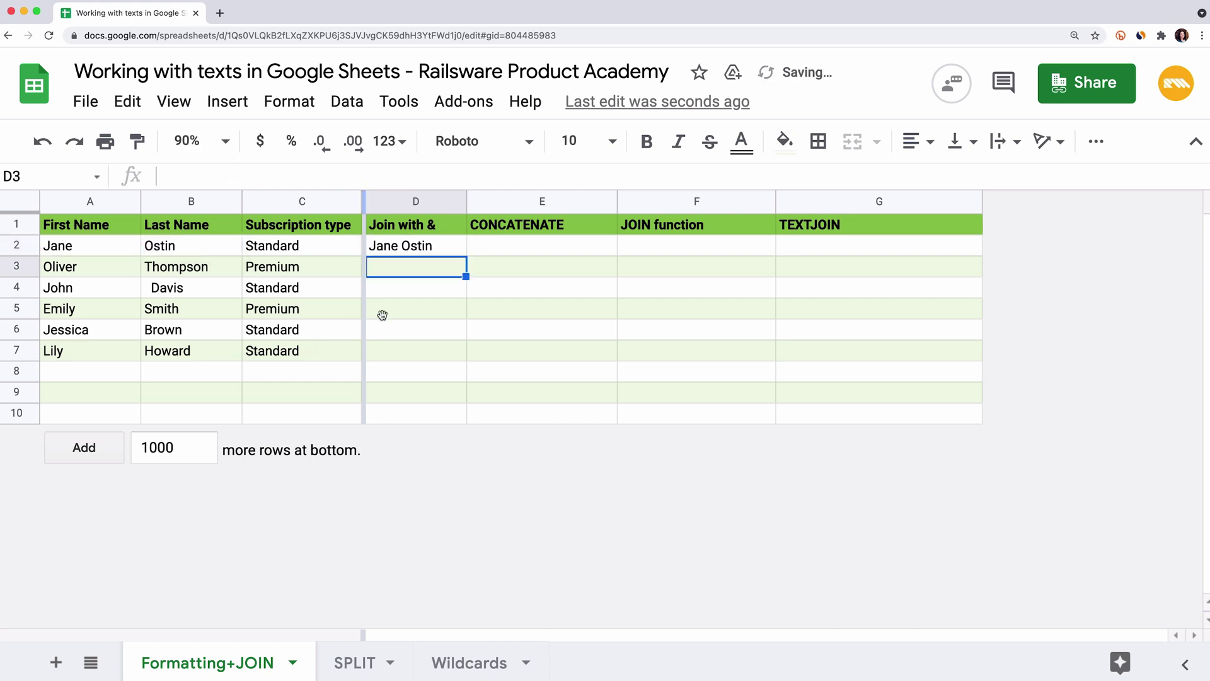
click(455, 251)
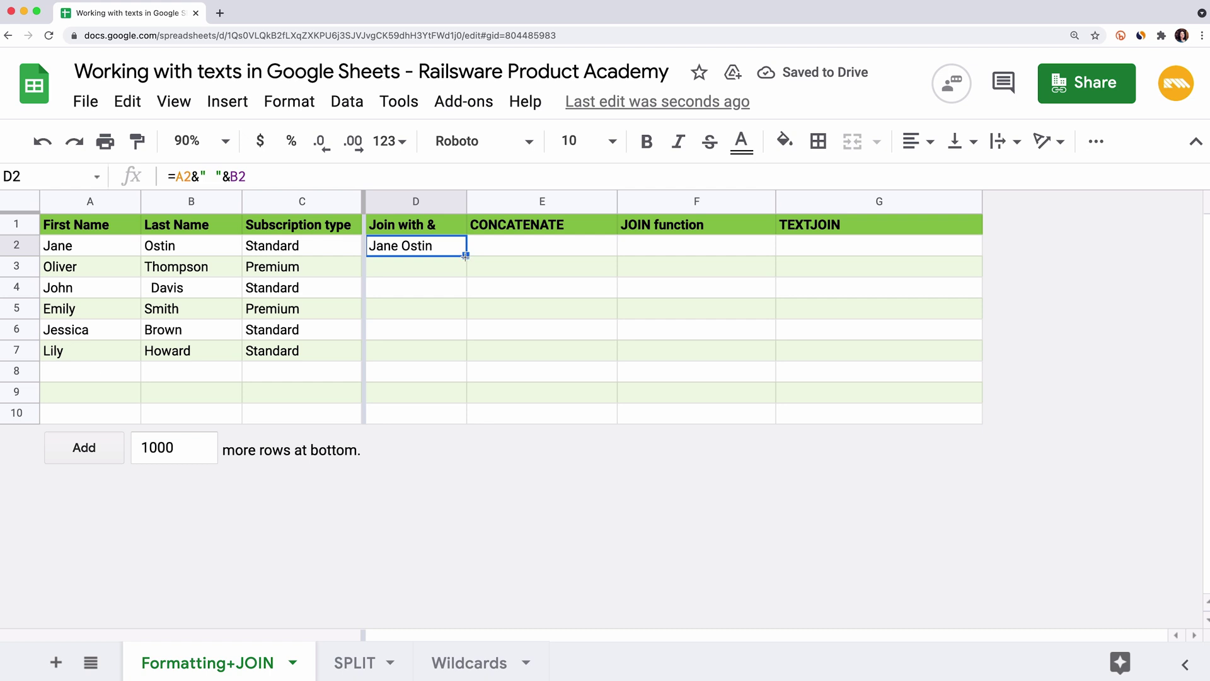
drag(465, 255, 462, 358)
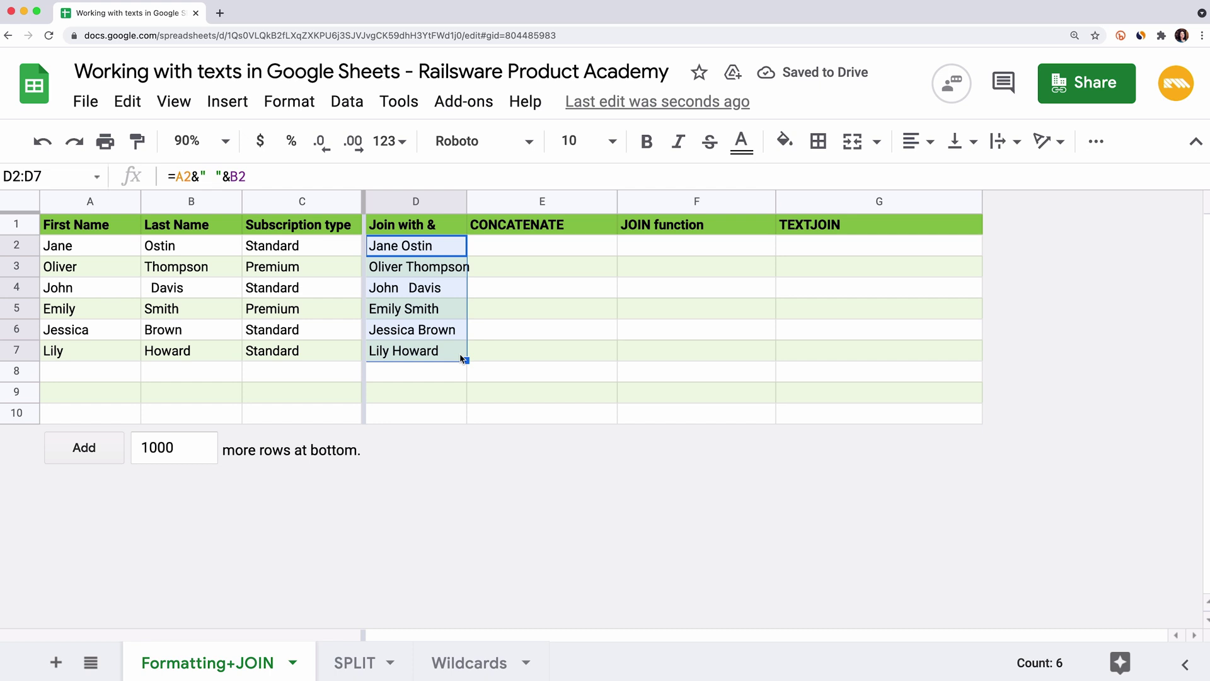
drag(467, 203, 482, 206)
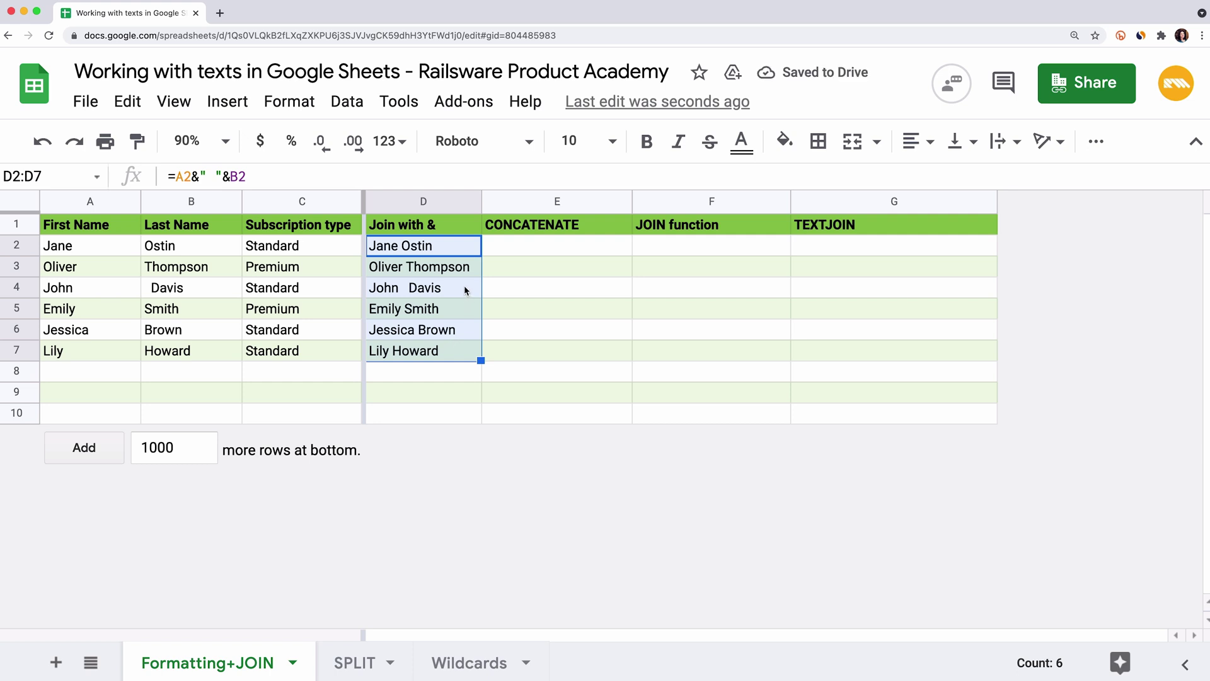
click(467, 252)
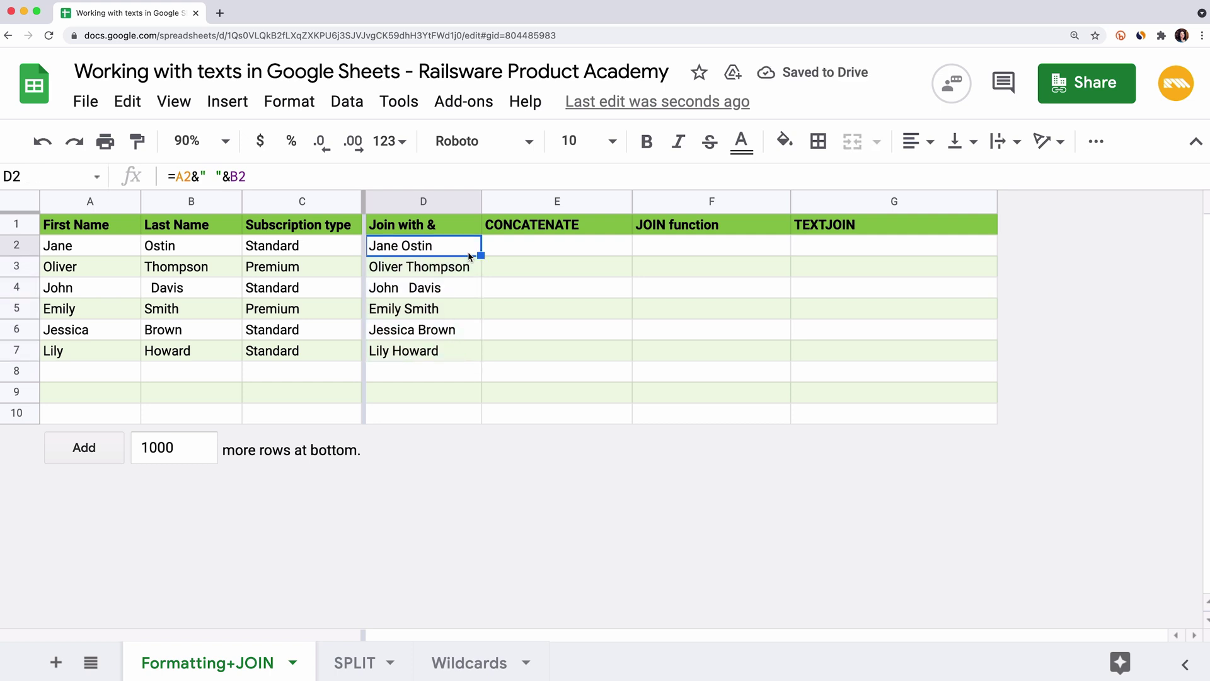
click(471, 268)
click(470, 292)
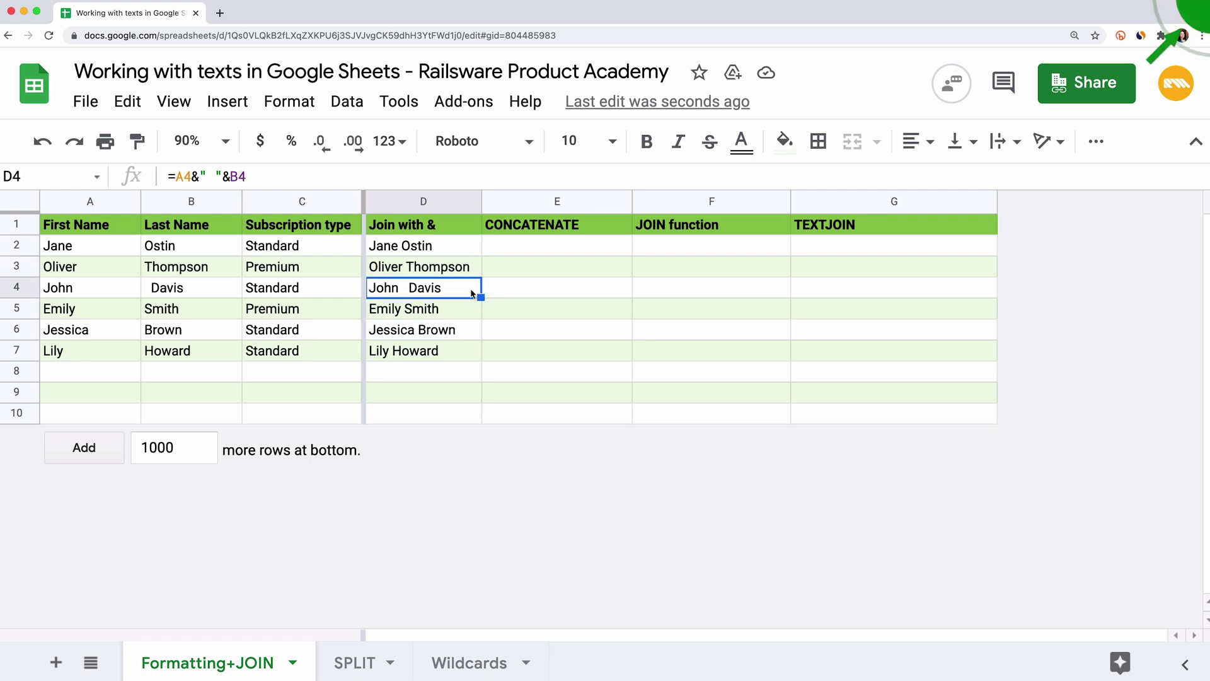
click(470, 309)
click(470, 329)
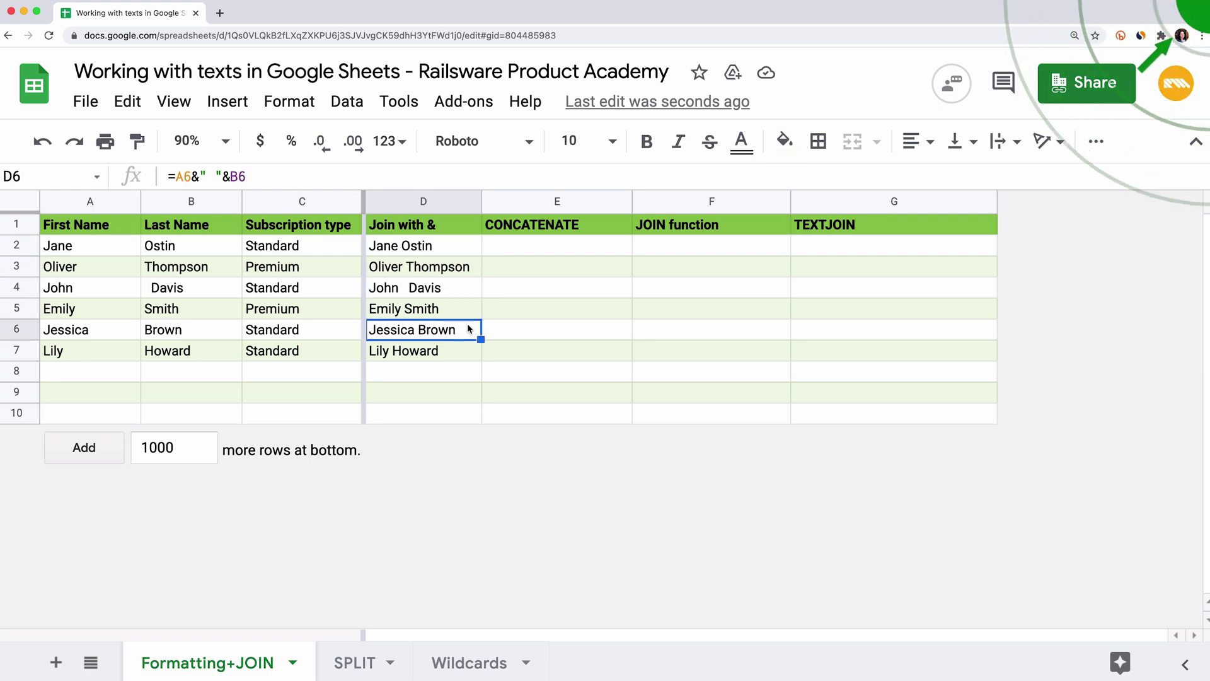
click(467, 354)
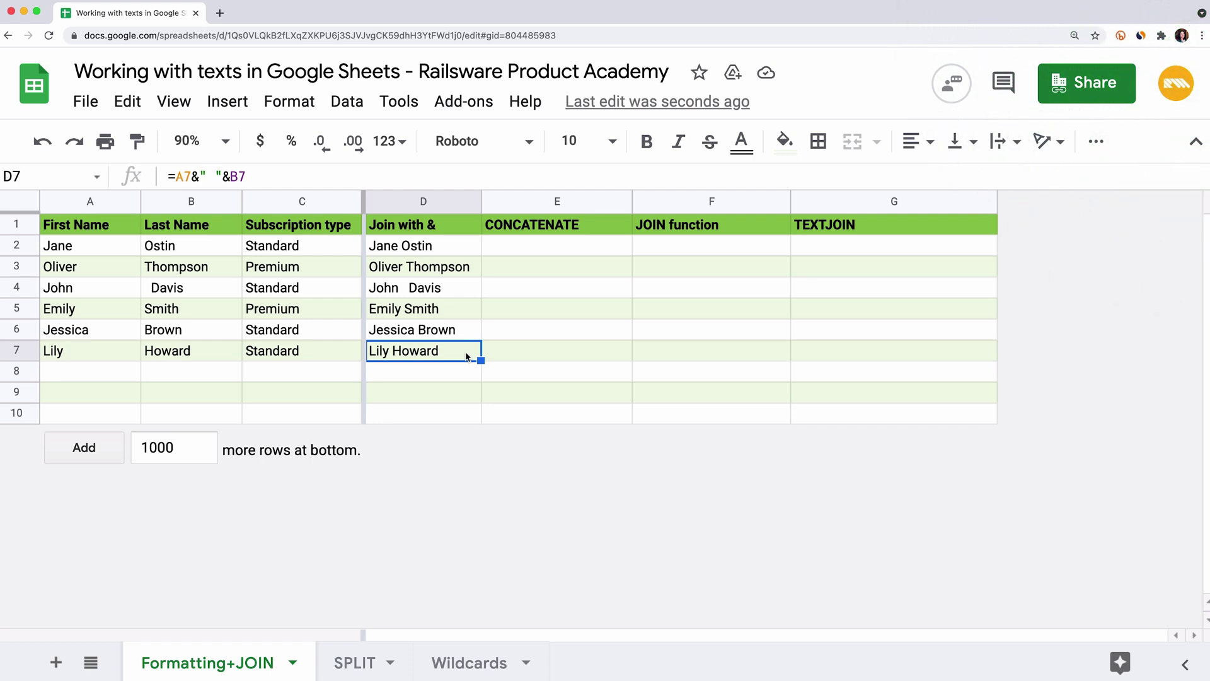
click(599, 228)
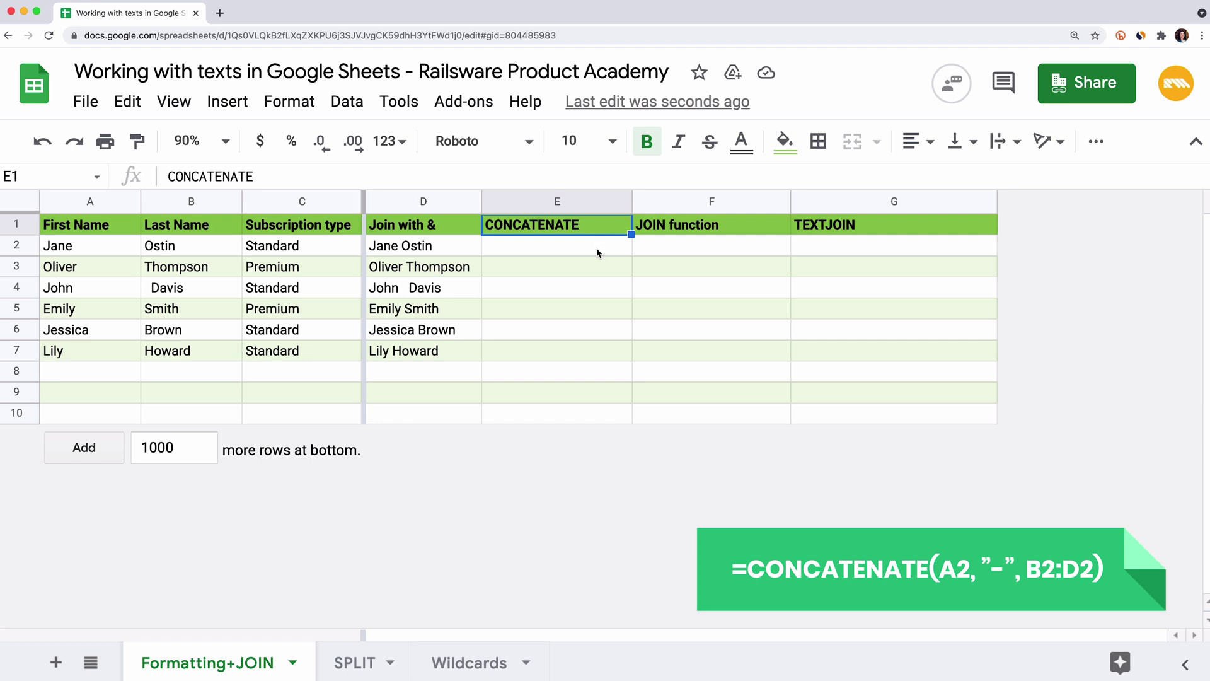
Enter =CONCATENATE(A2," ",B2,",",C2) in E2, giving Jane Ostin,Standard.
click(599, 252)
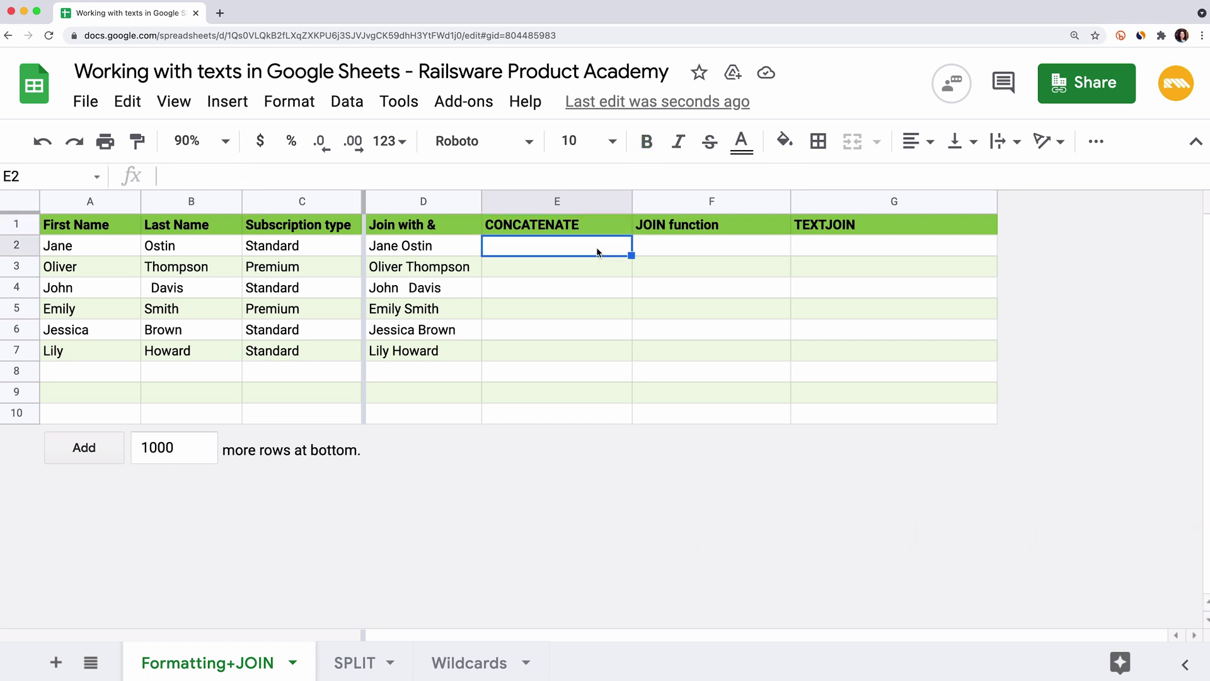
click(438, 179)
text(=CONCA)
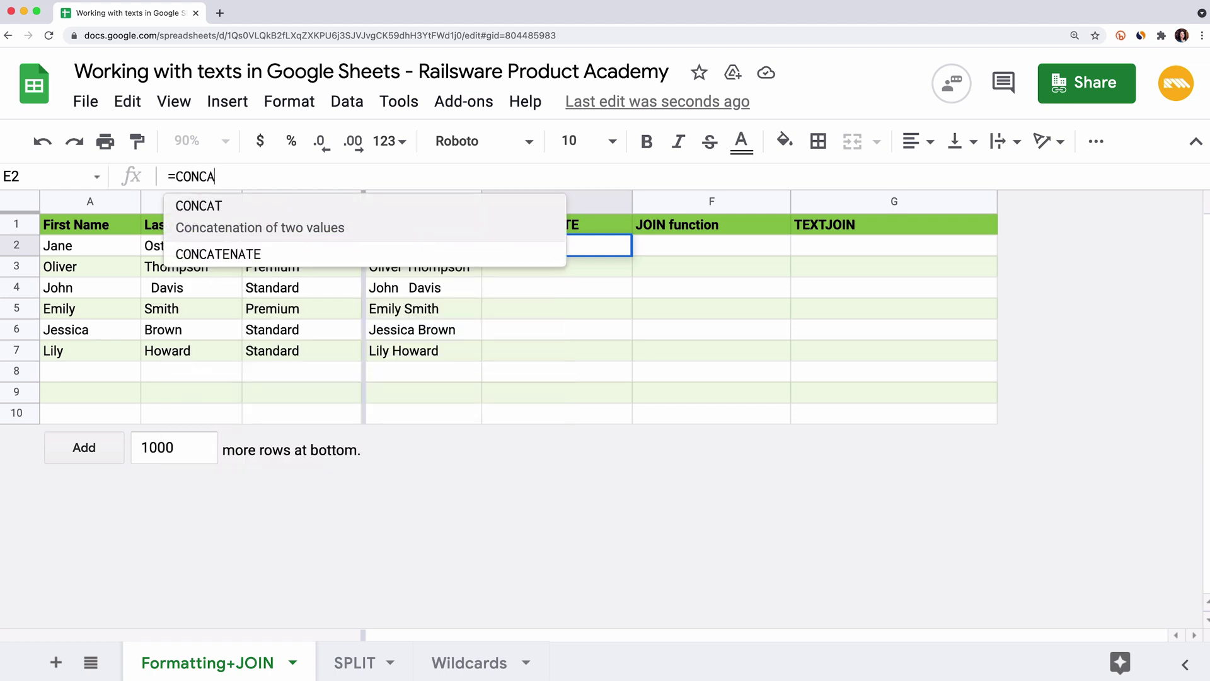
click(232, 252)
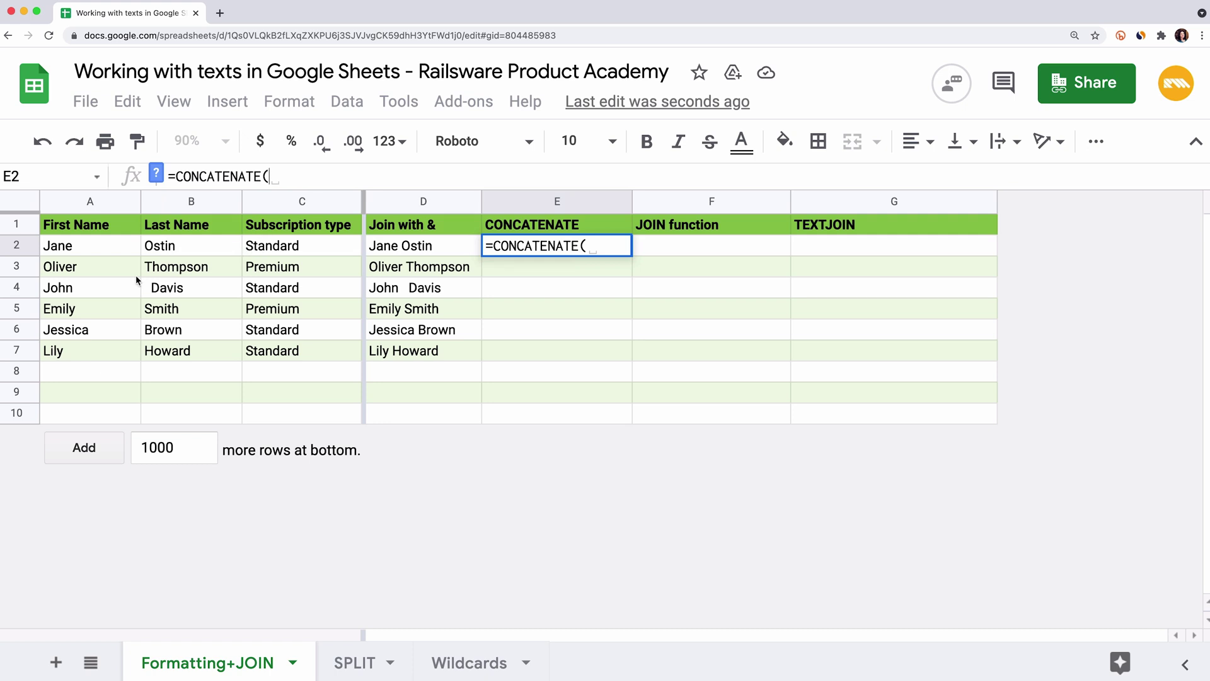
click(78, 251)
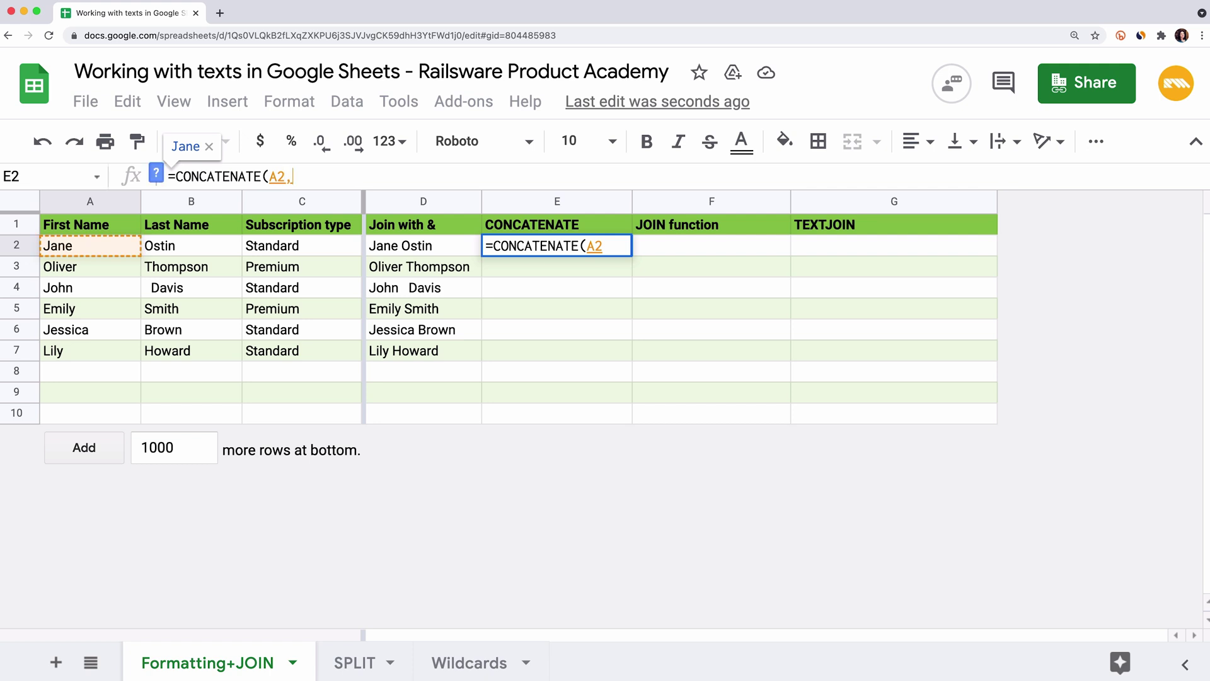
text(,")
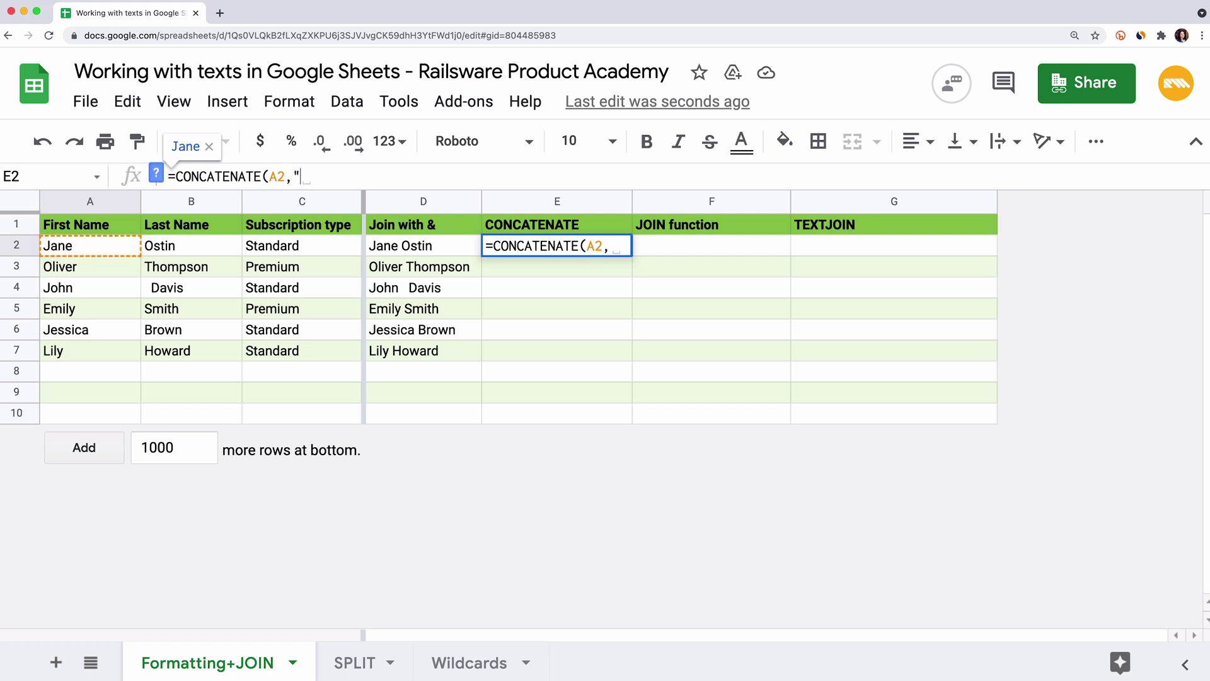
text( ")
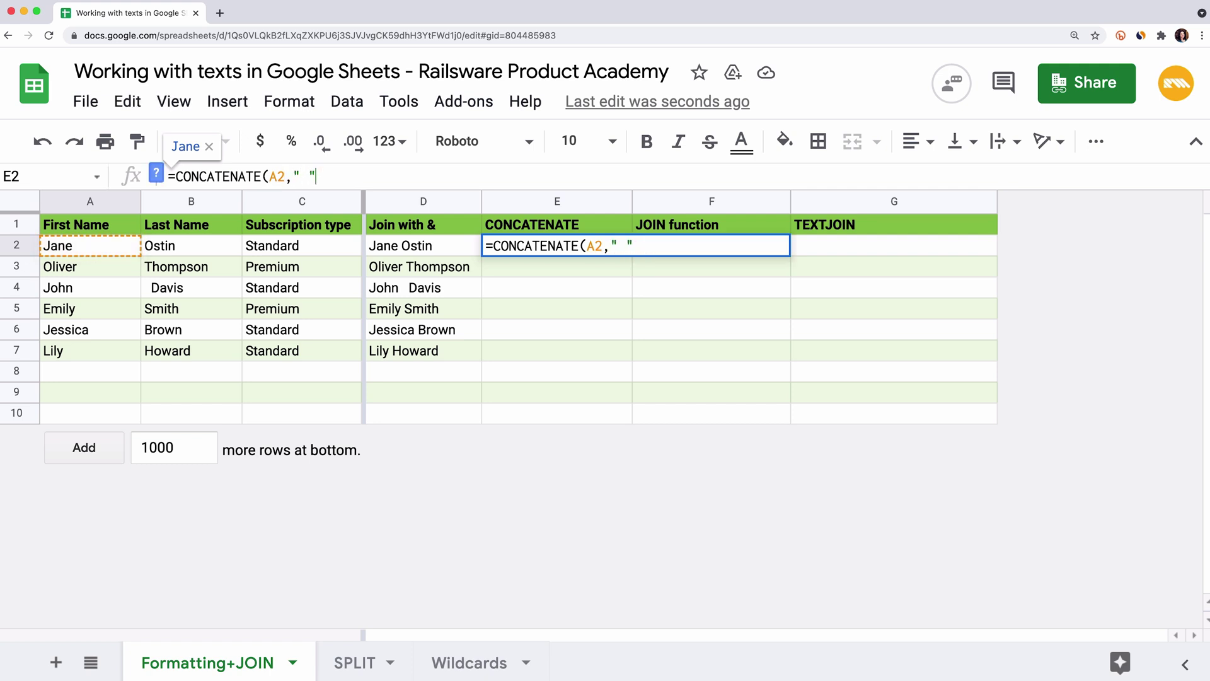
text(,)
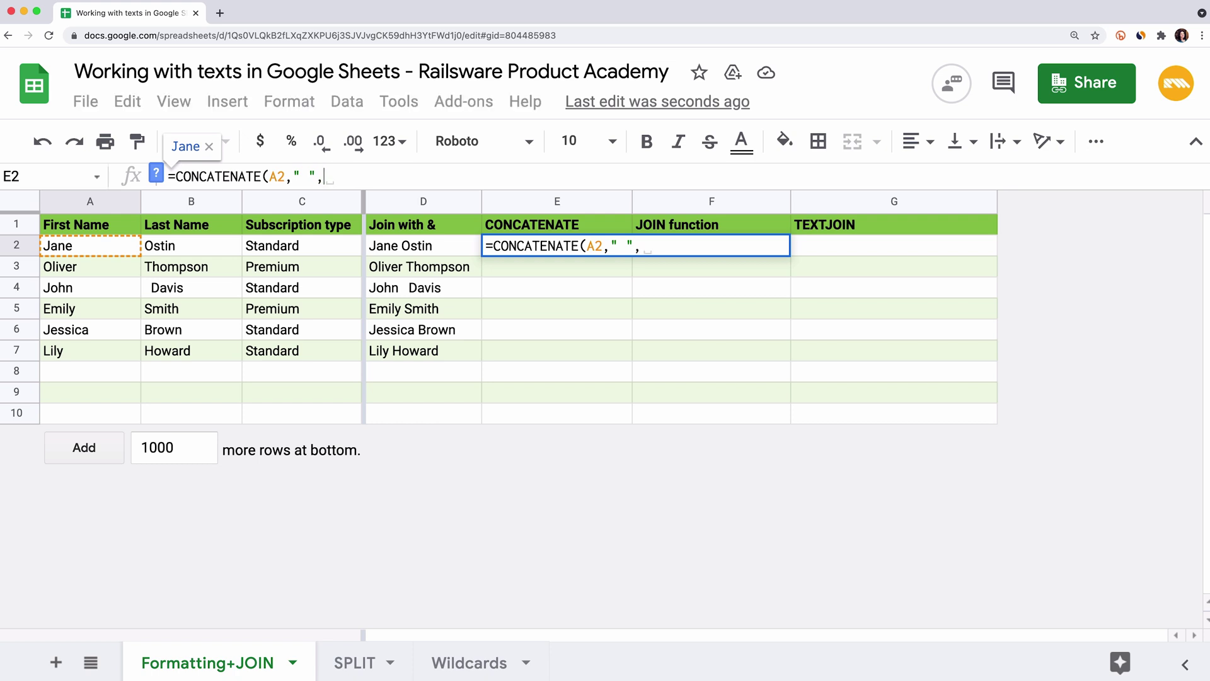
click(167, 250)
text(,)
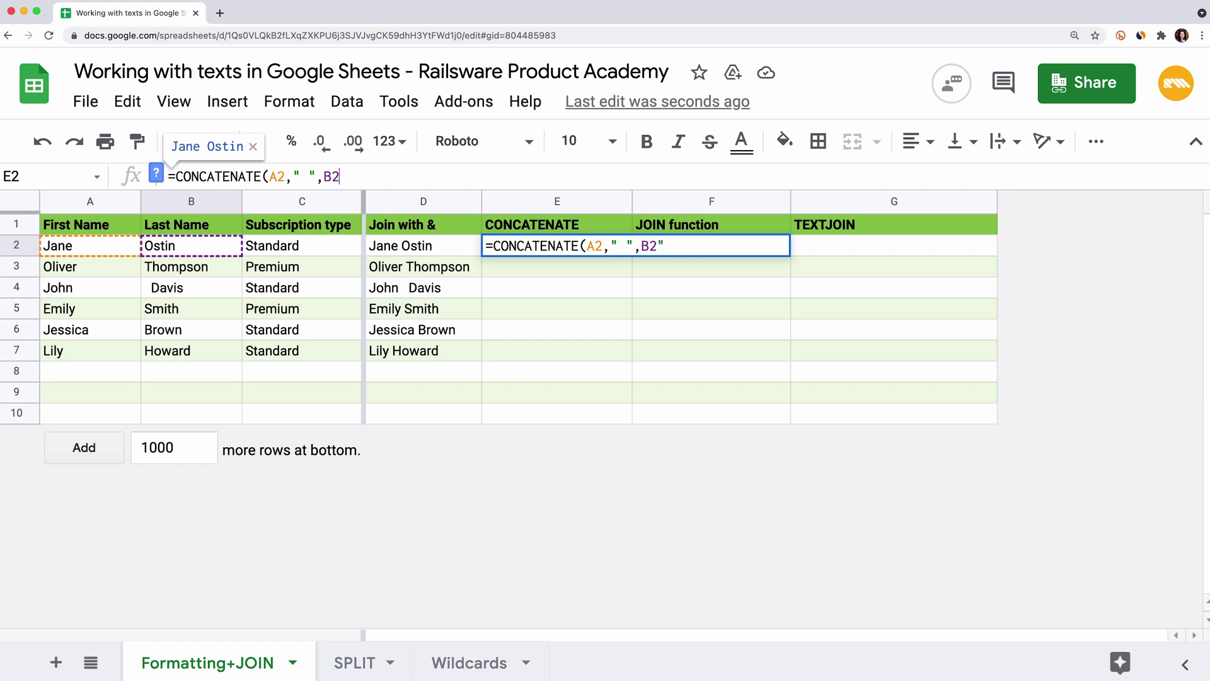
text(",",)
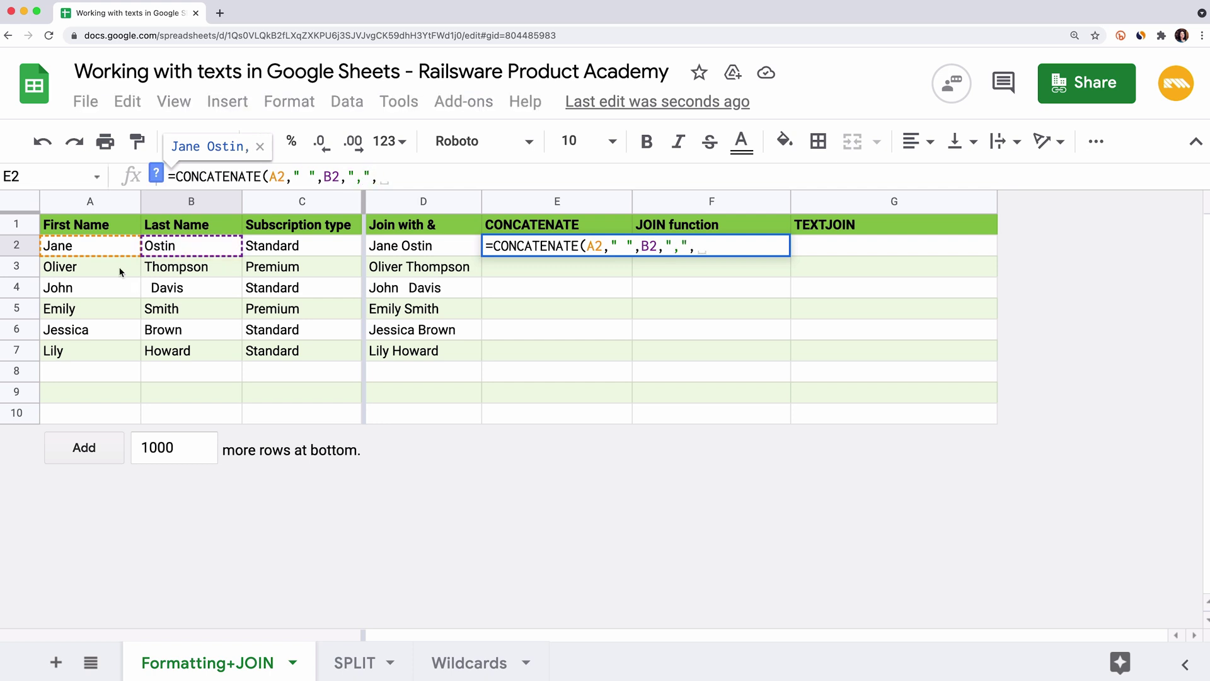
click(275, 252)
text())
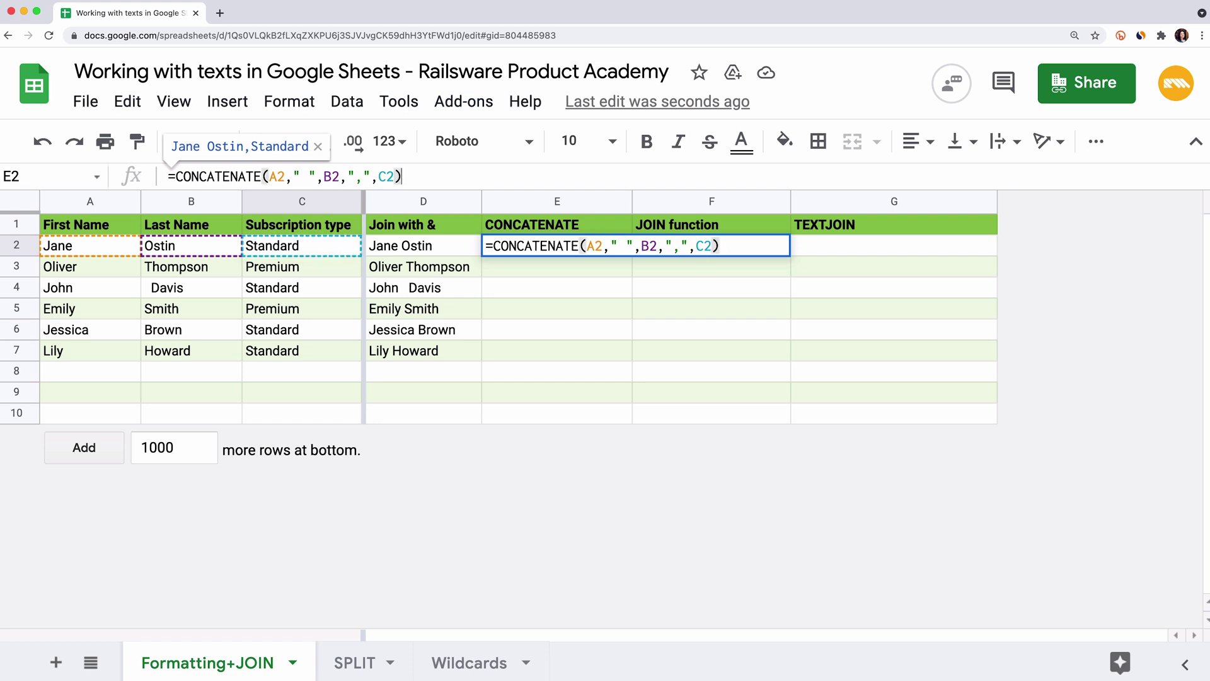
key(Return)
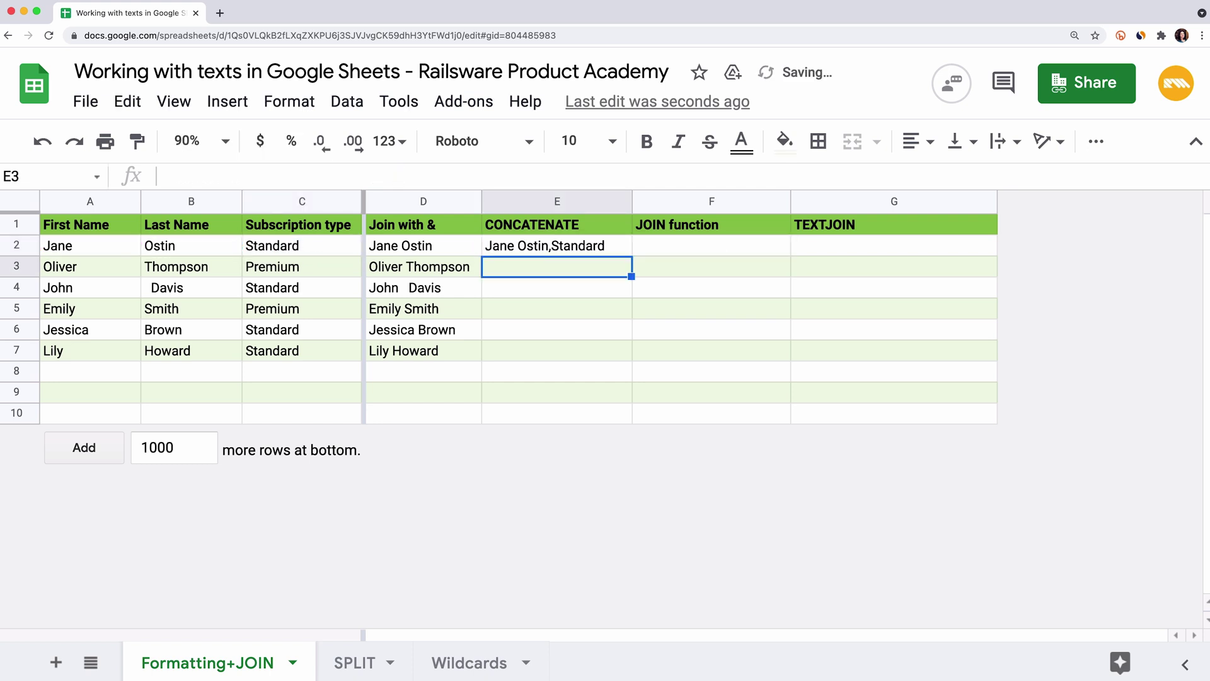
click(611, 247)
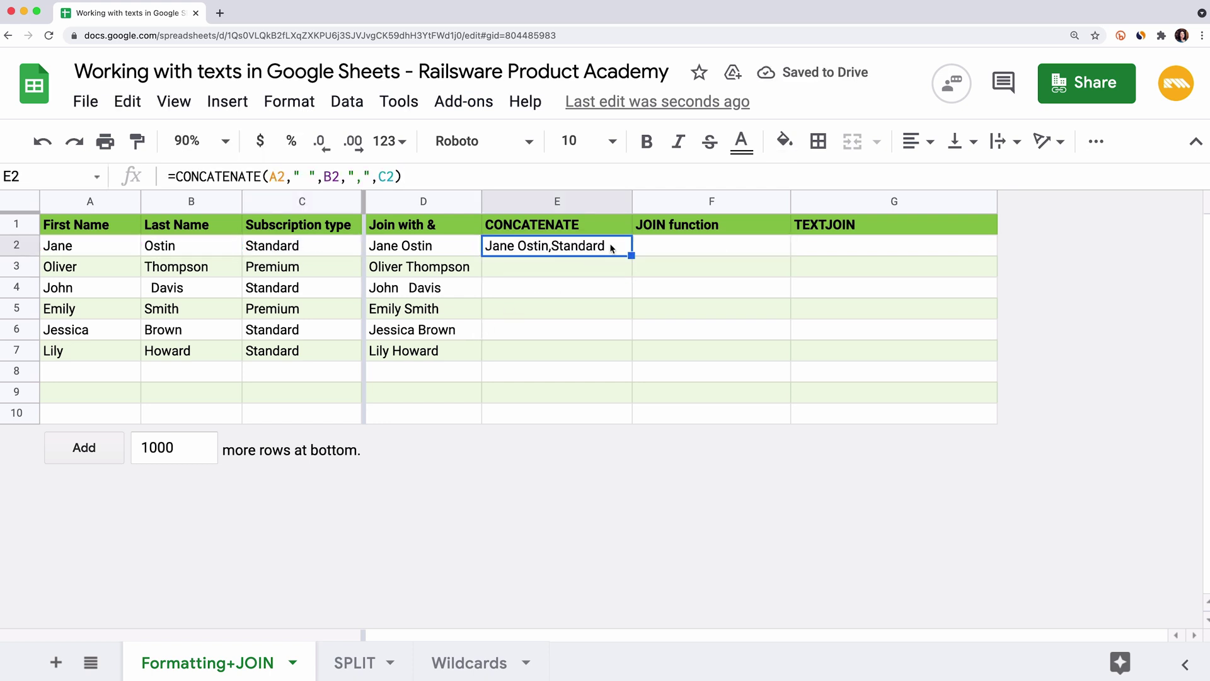
Copy E2's CONCATENATE formula down to E7 with a ', ' separator and widen column E.
drag(631, 256, 632, 352)
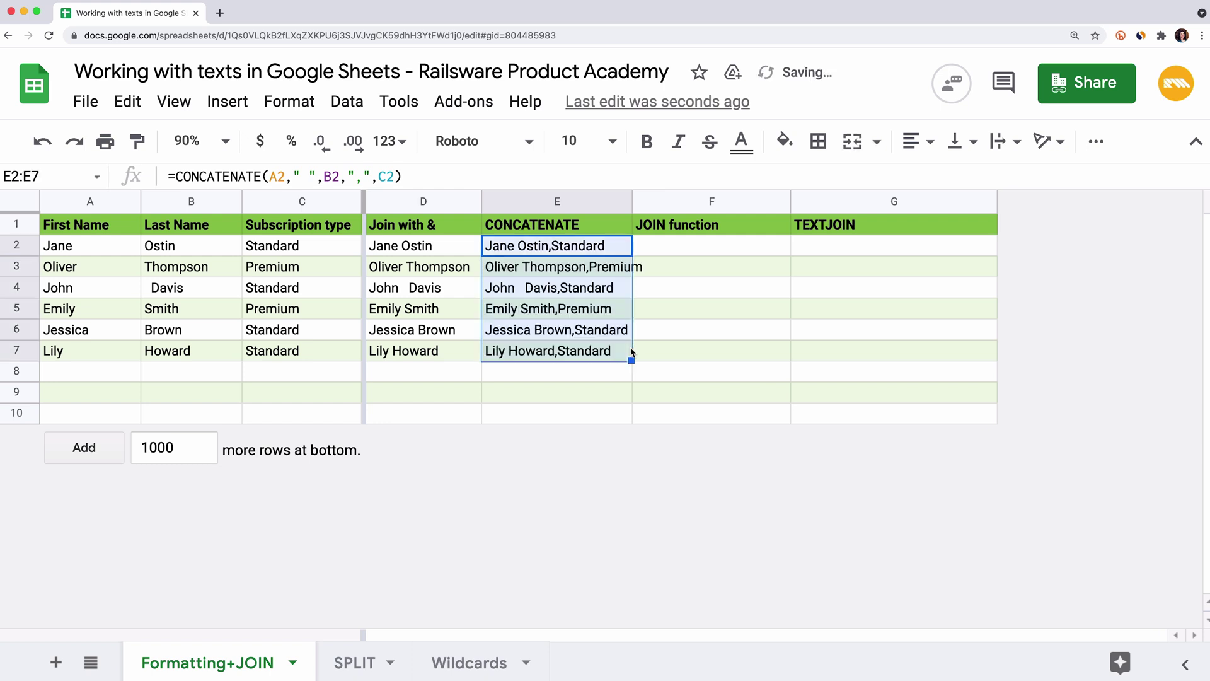
click(550, 247)
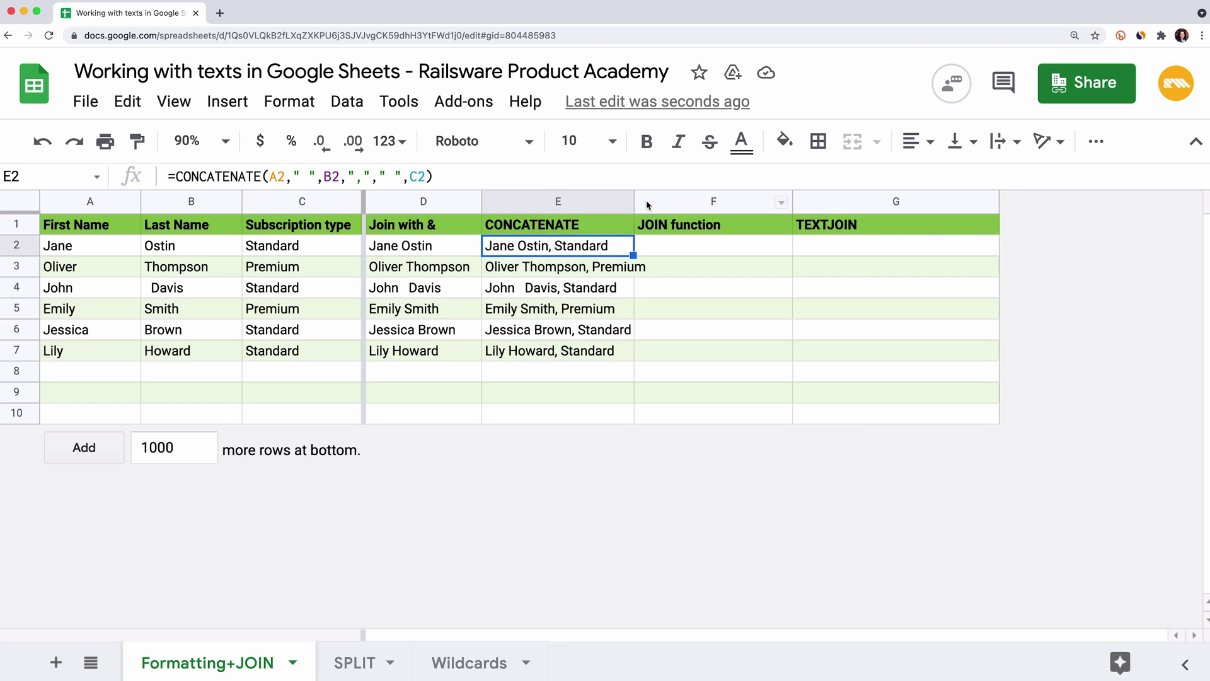
drag(632, 201, 651, 200)
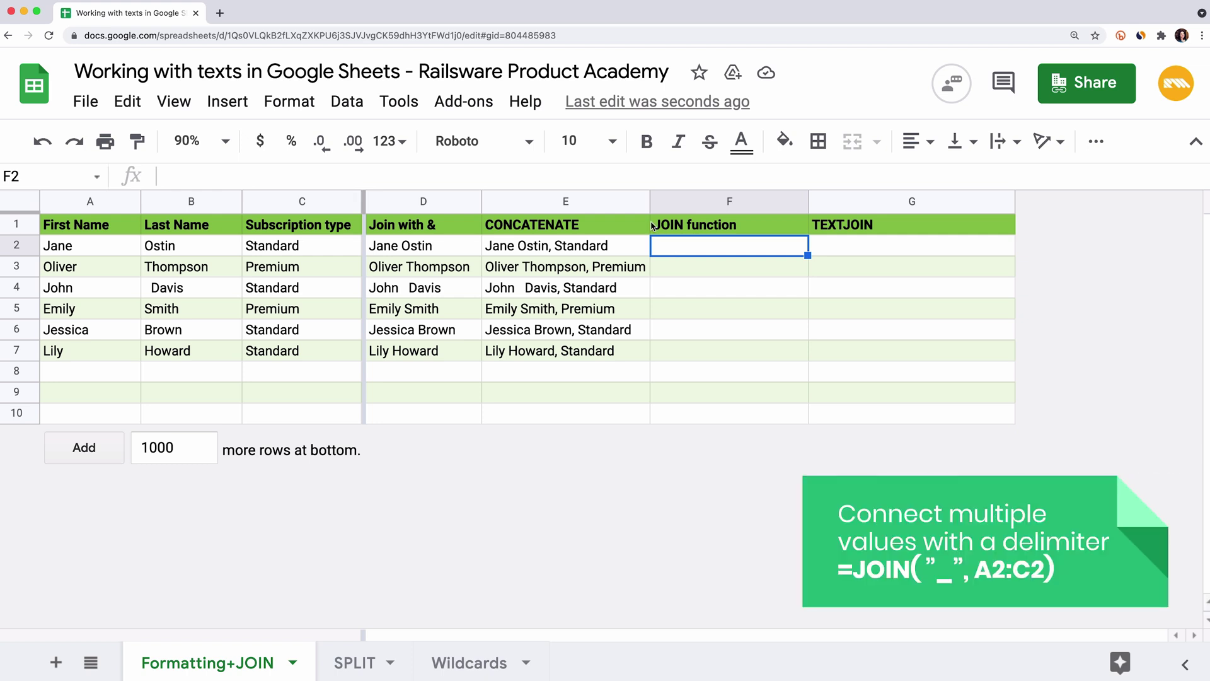
Enter =JOIN(" ",$A$2:$C$2) in F2 so it returns Jane Ostin Standard.
text(=JOIN()
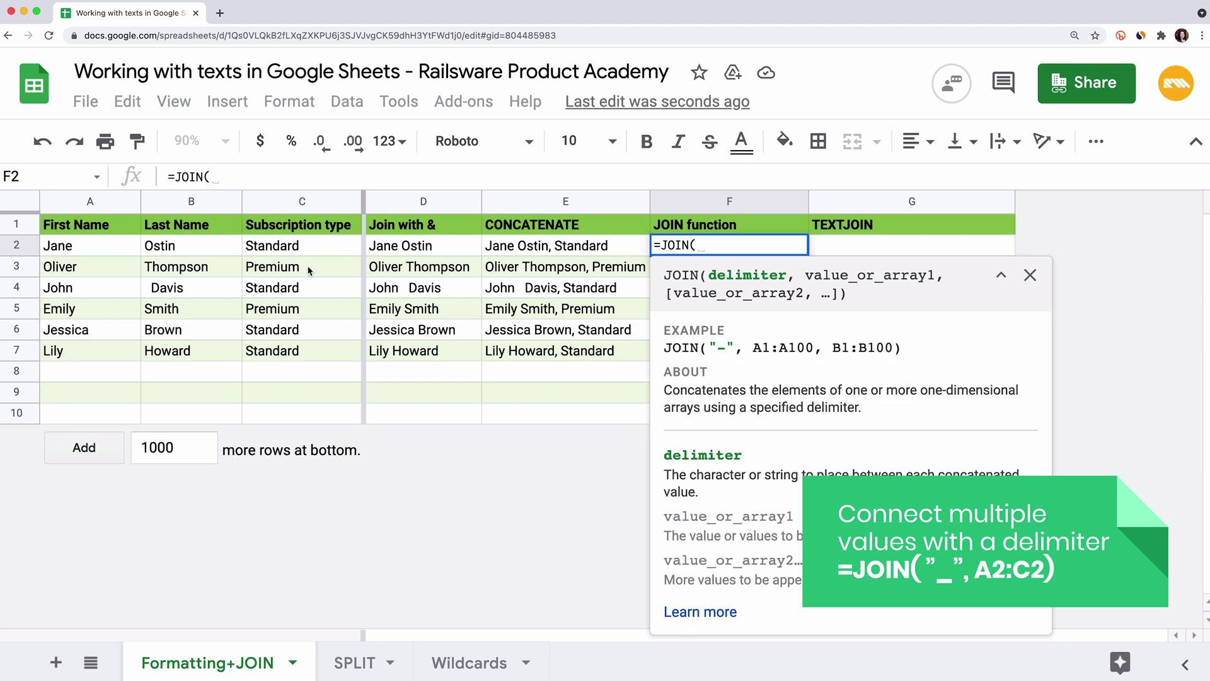
text(")
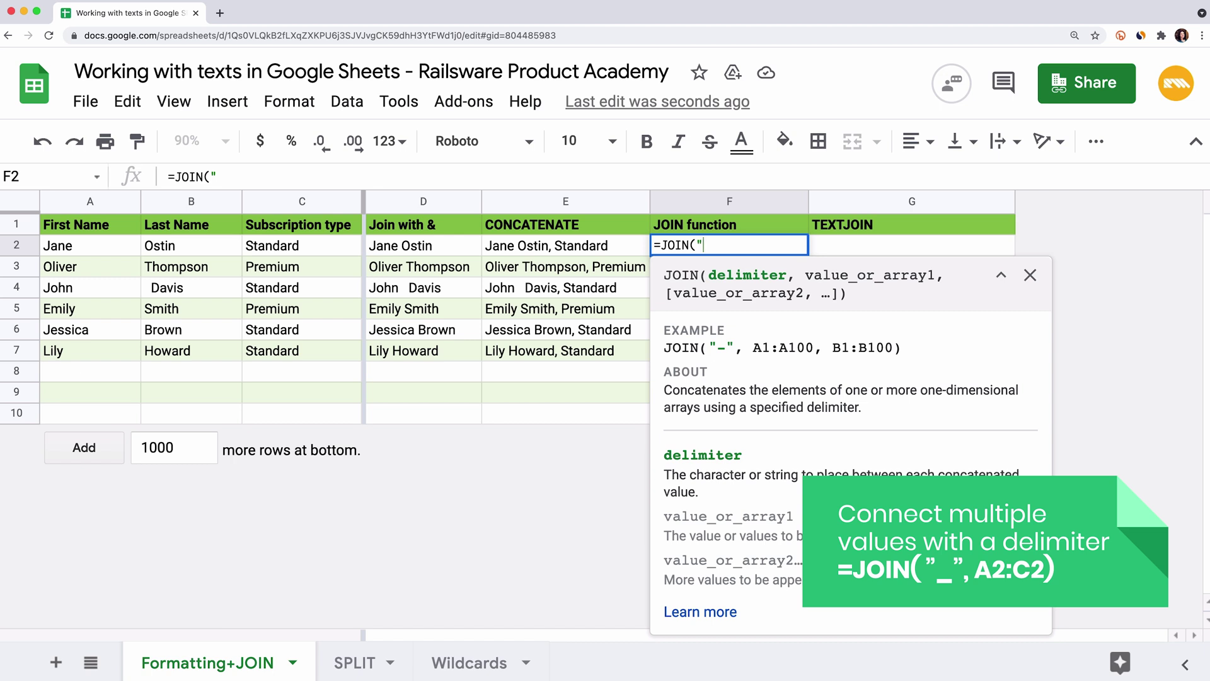
text( ")
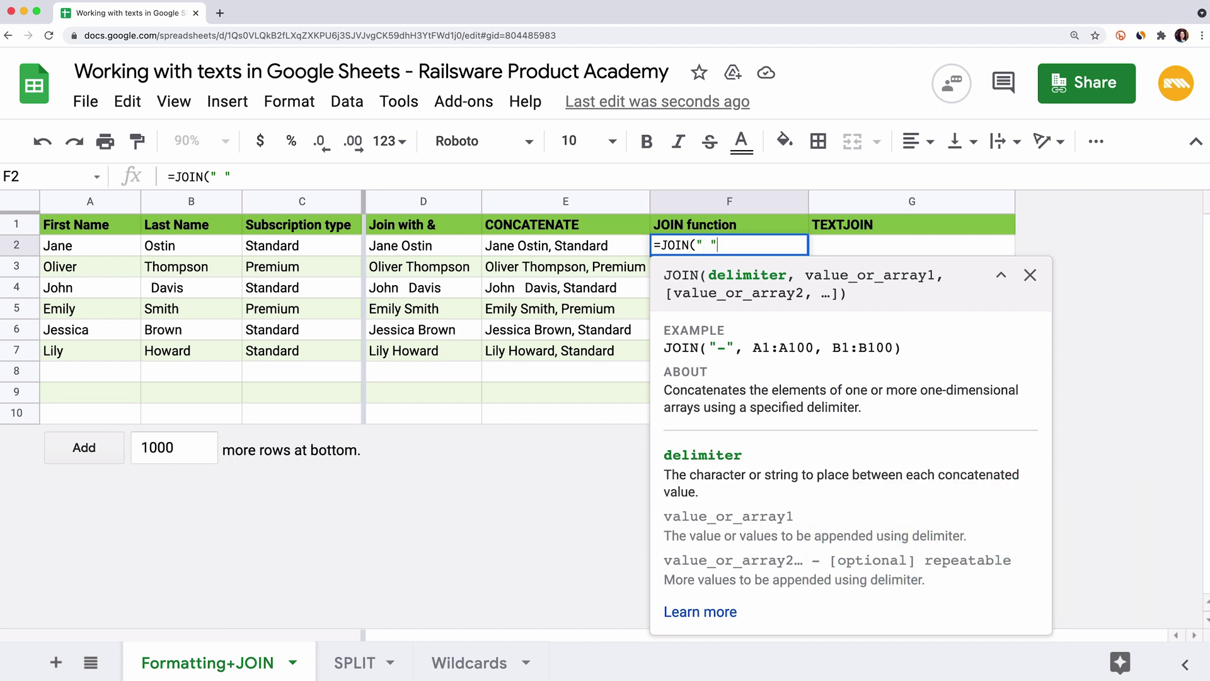
text(,)
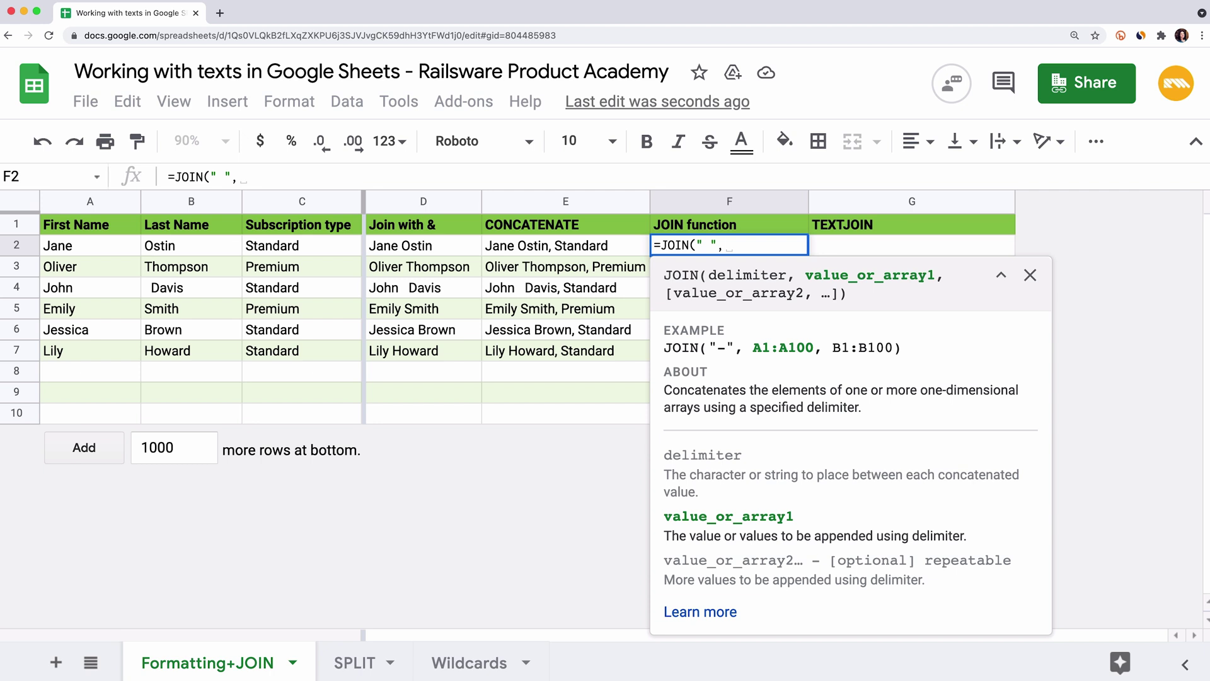
text(A2)
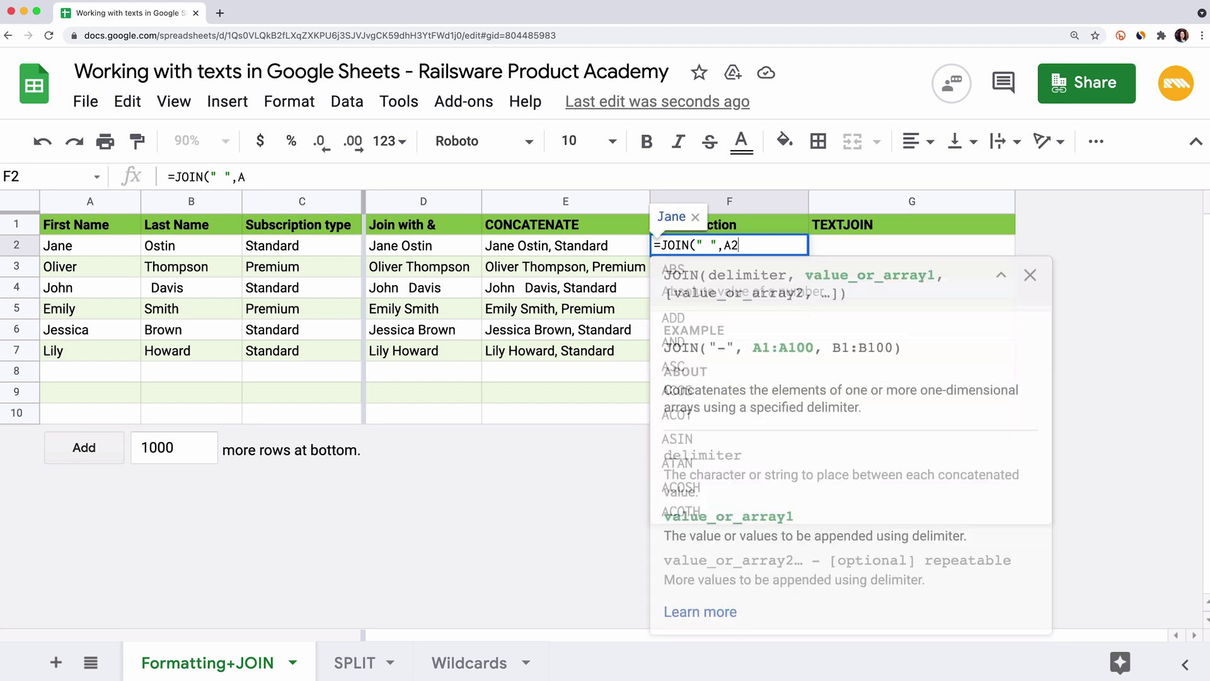
text(:C2)
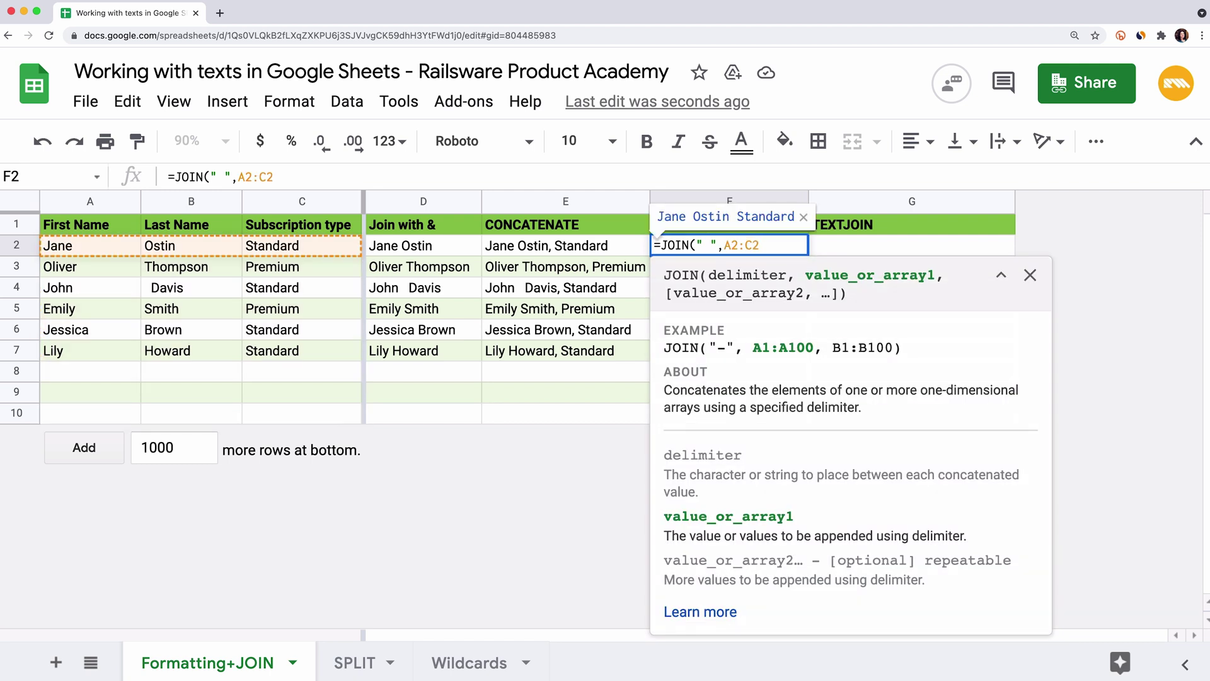
key(F4)
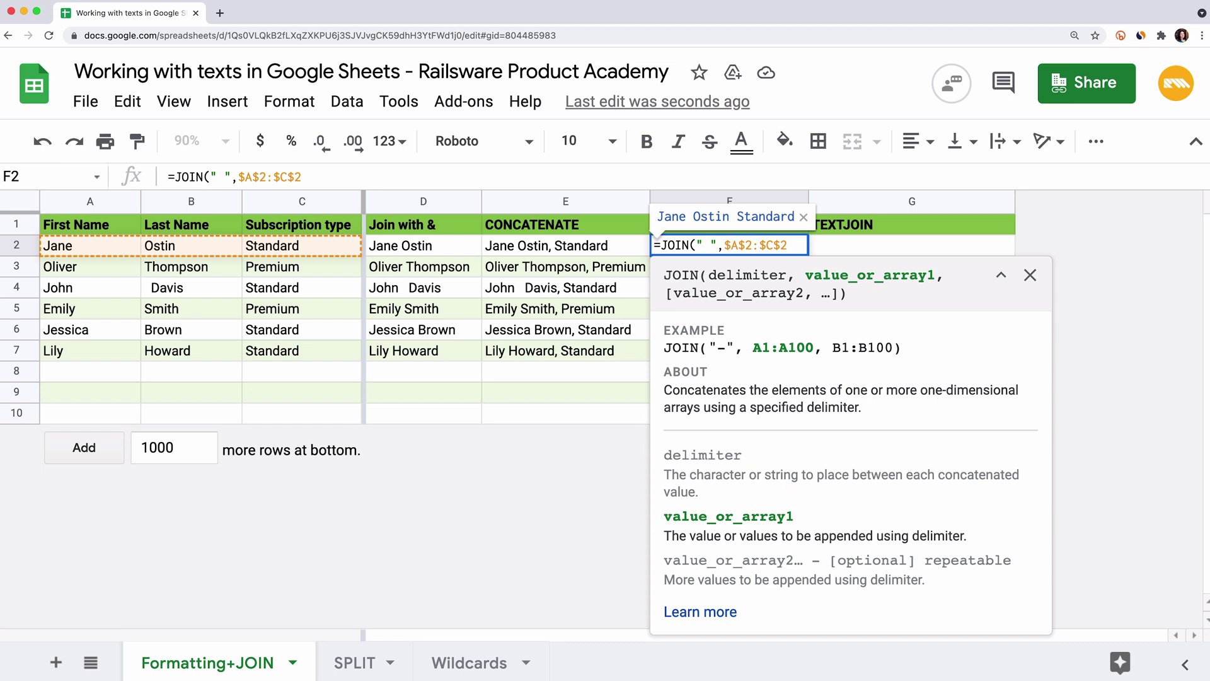
text())
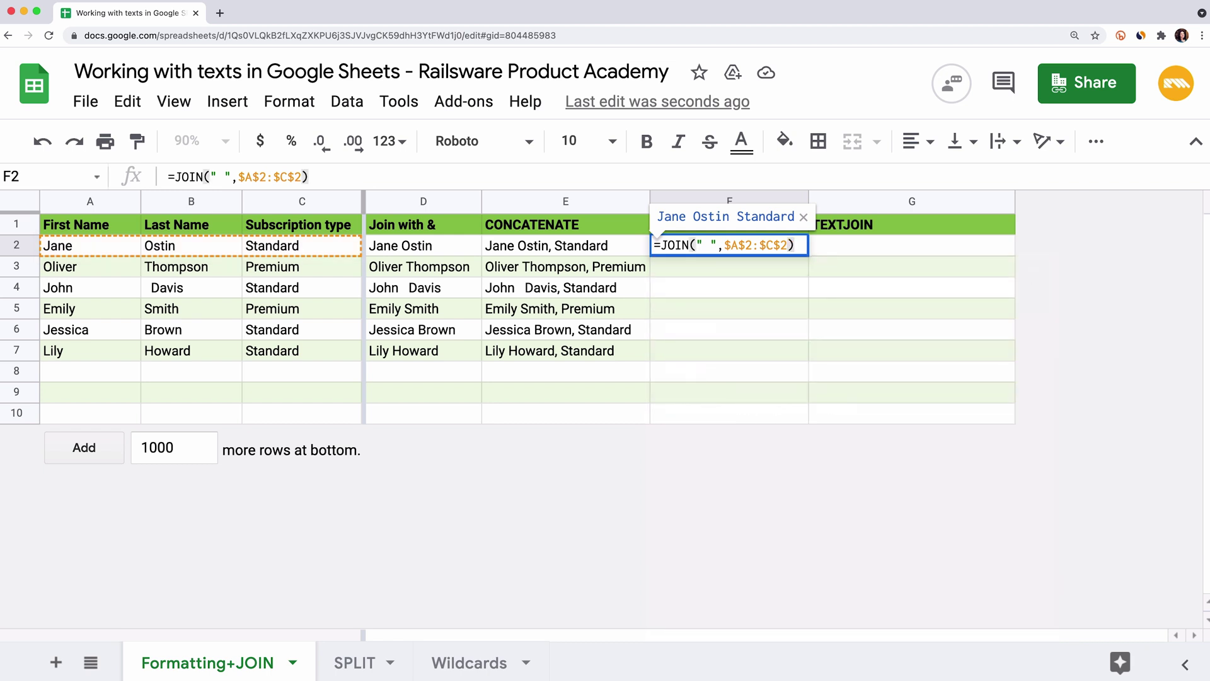
key(Return)
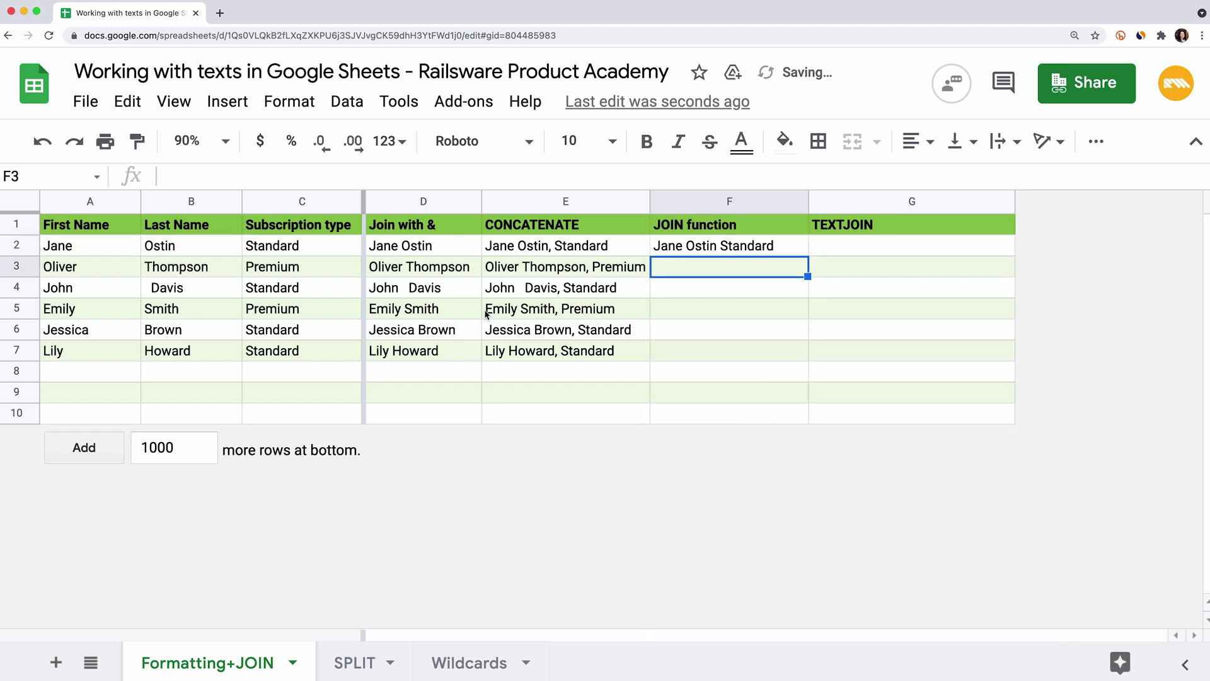
Test F2's JOIN result by deleting B2's last name, then undo the deletion.
click(750, 252)
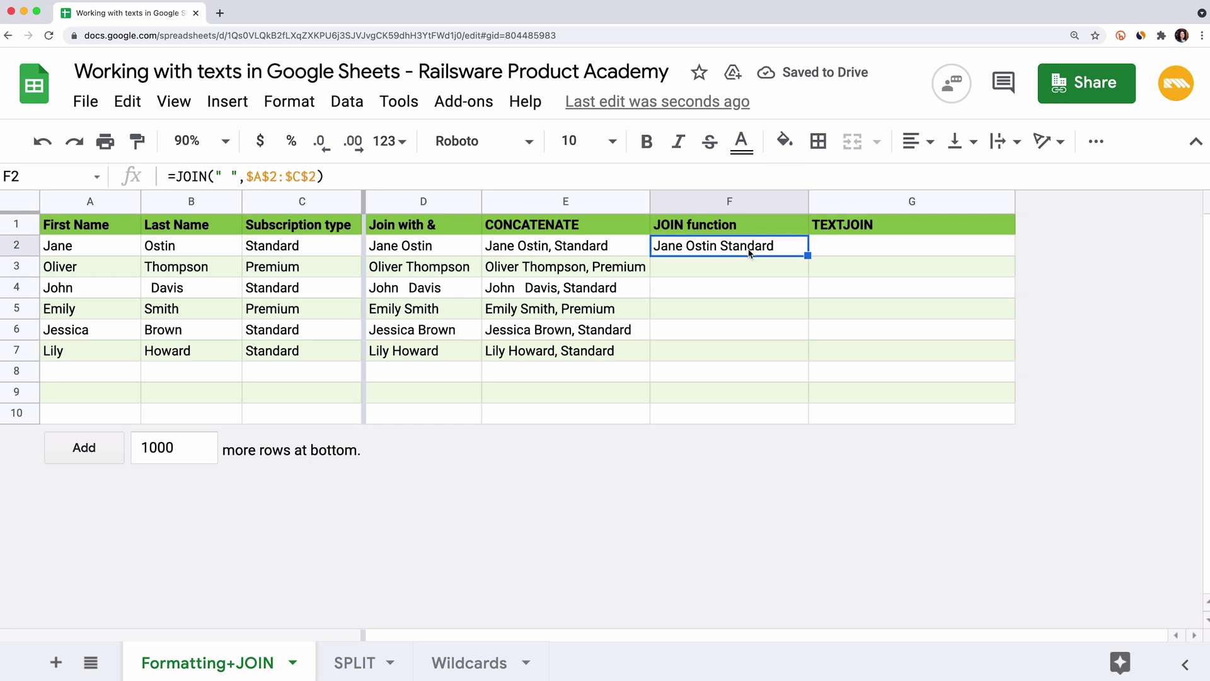
click(196, 251)
key(Delete)
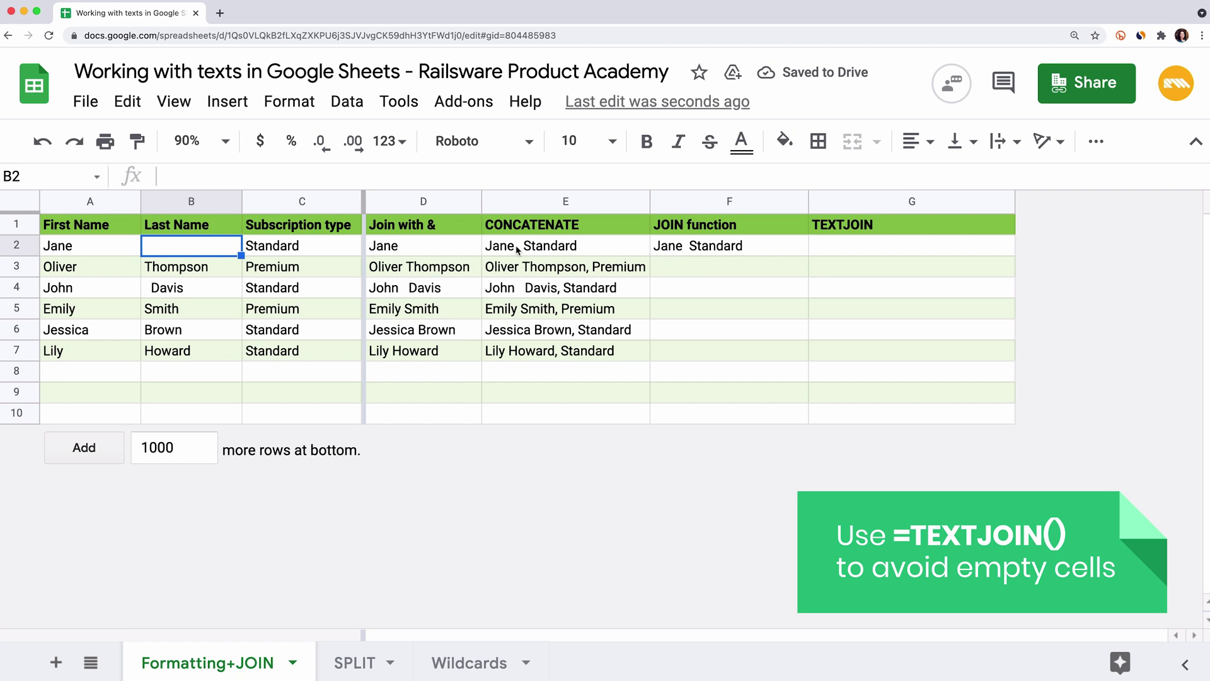
click(44, 144)
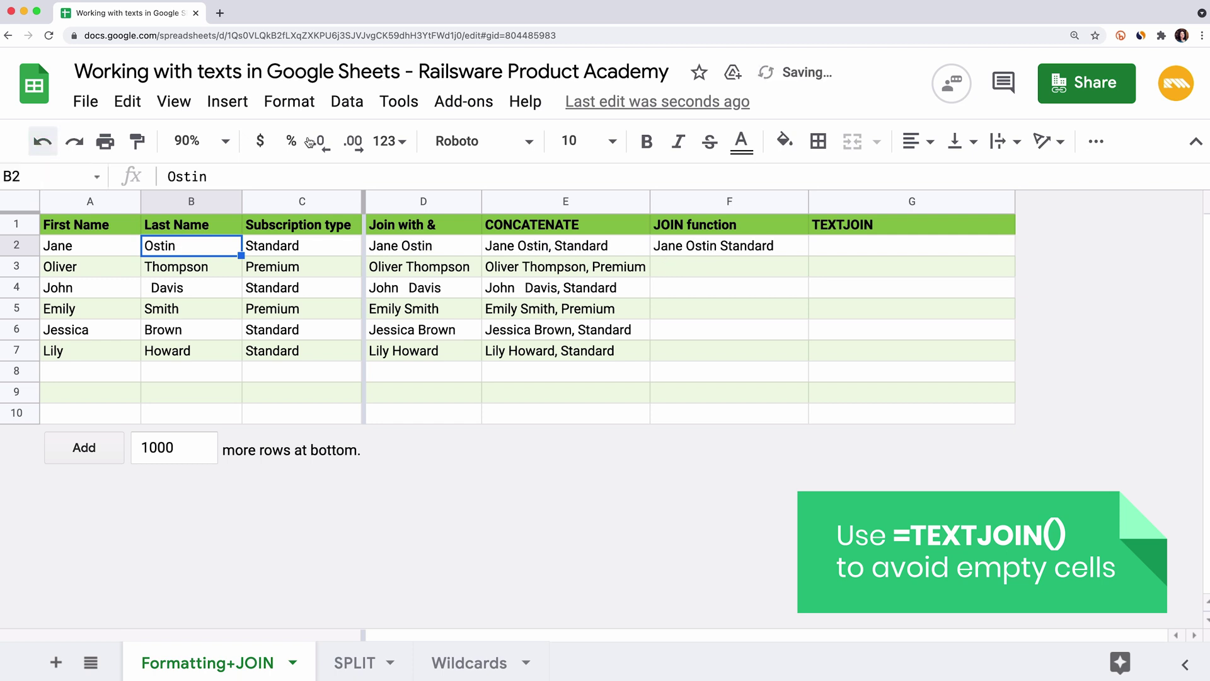
Copy the full JOIN formula from F2 for reuse in the TEXTJOIN column.
click(773, 247)
click(370, 178)
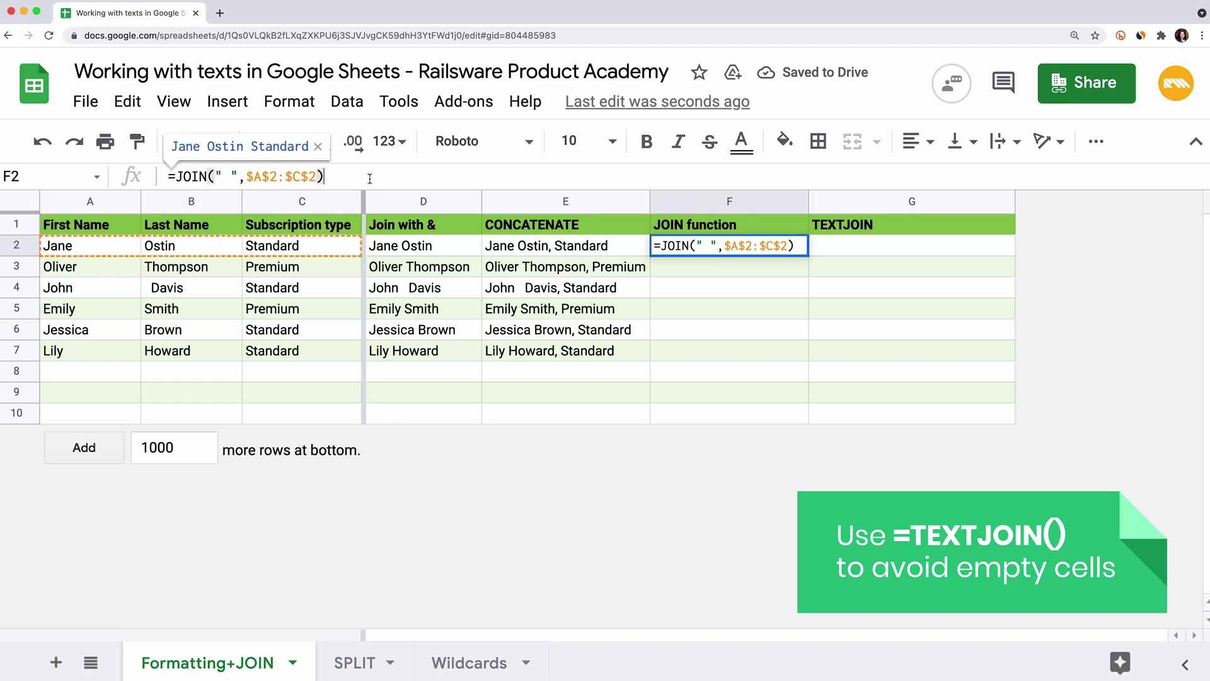
key(super+a)
key(super+c)
key(Return)
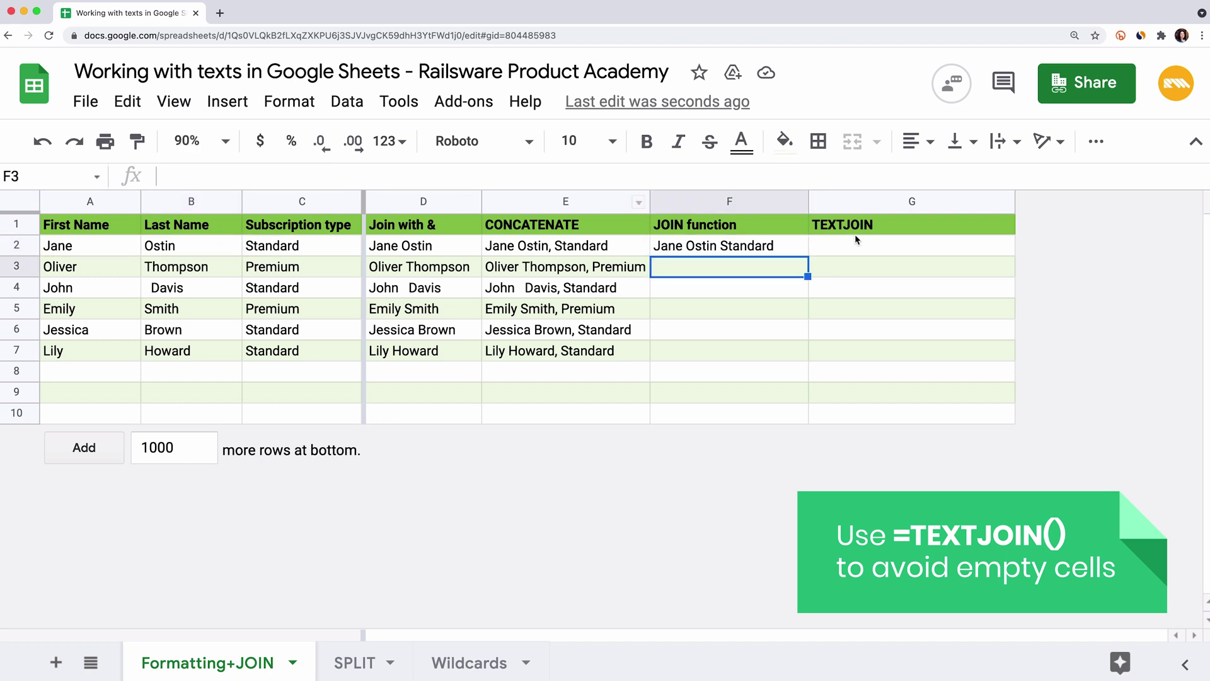
click(838, 251)
Paste the formula into G2 and change it to =TEXTJOIN(" ",TRUE,$A$2:$C$2).
click(315, 176)
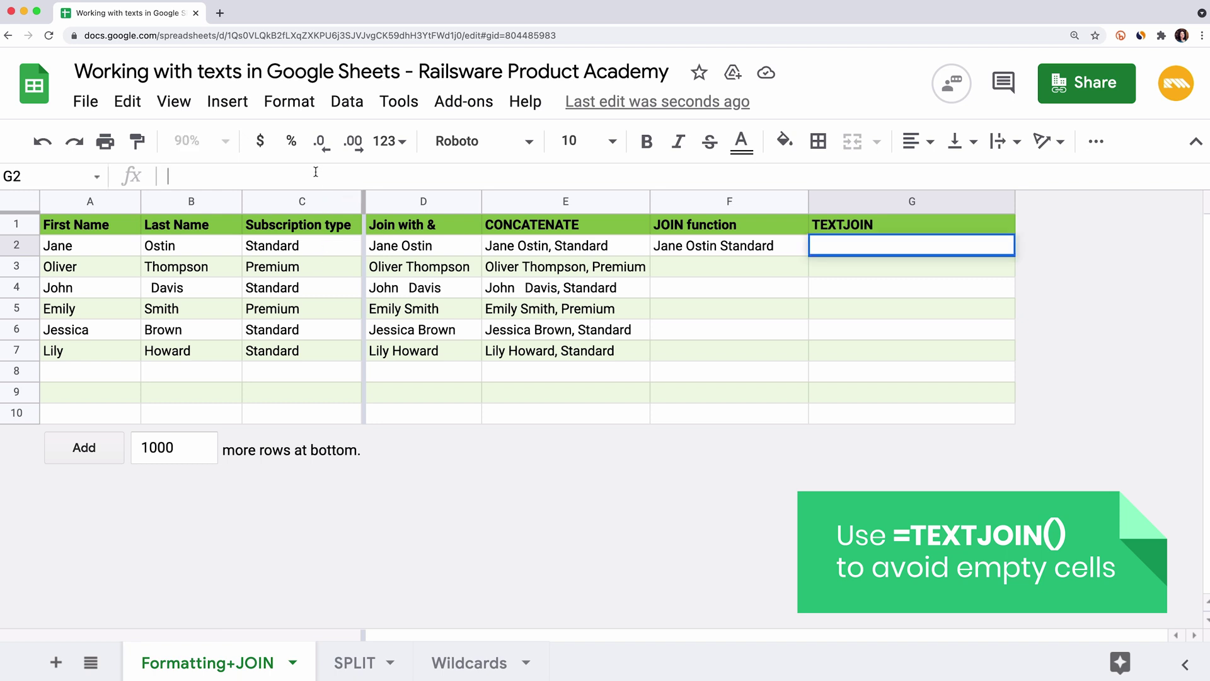
key(super+v)
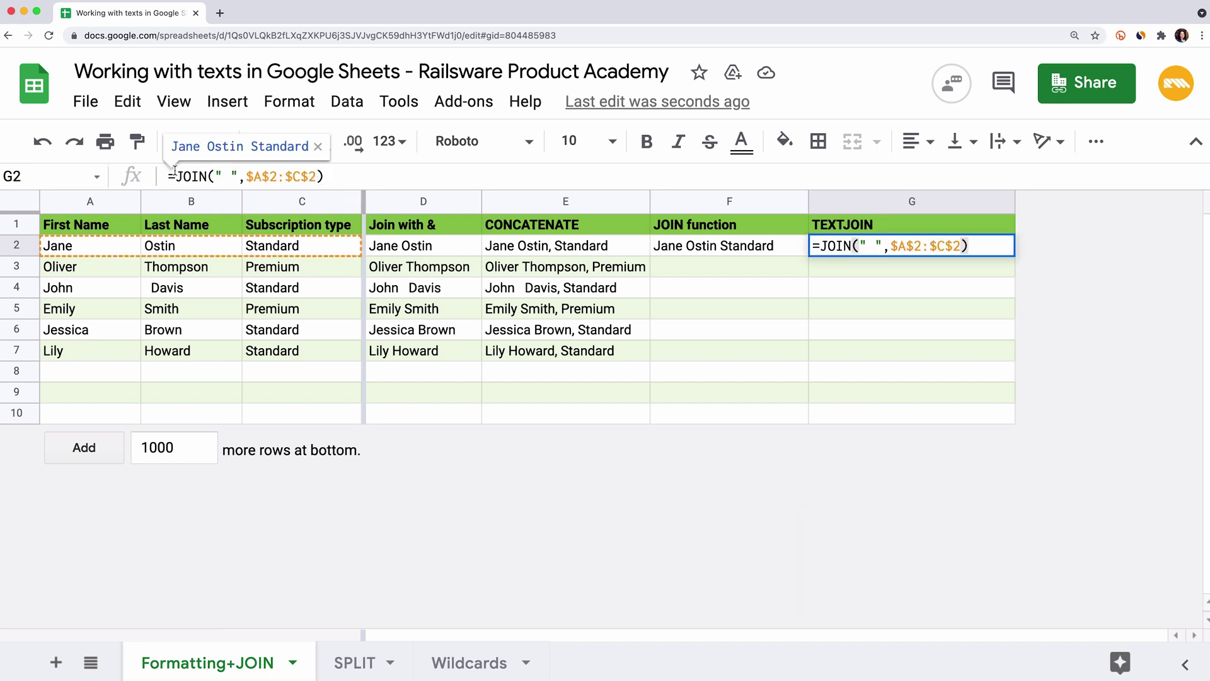
click(175, 171)
text(TEXT)
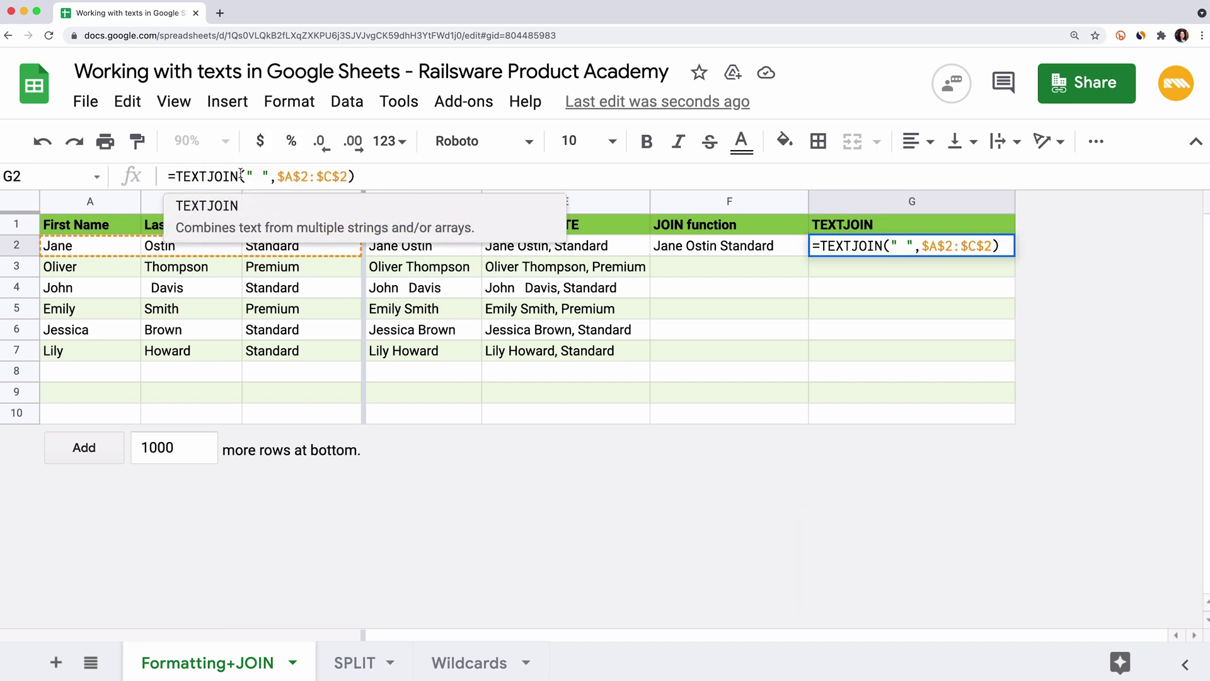
click(275, 176)
text(TRUE)
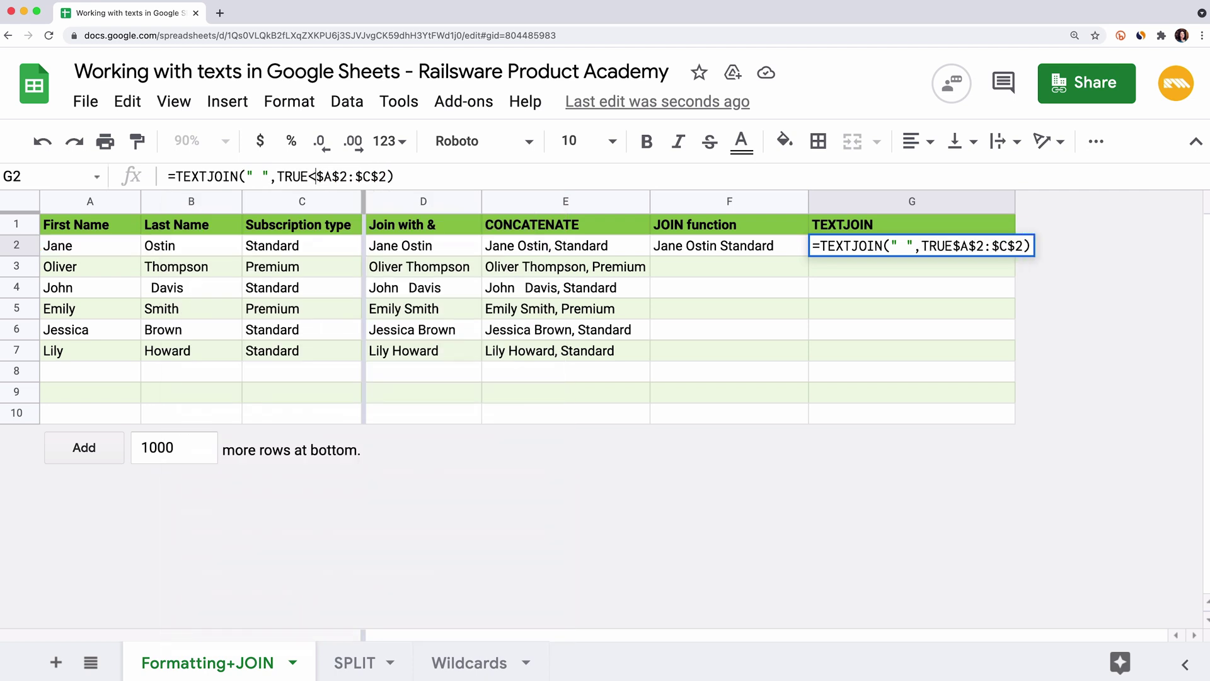
text(,)
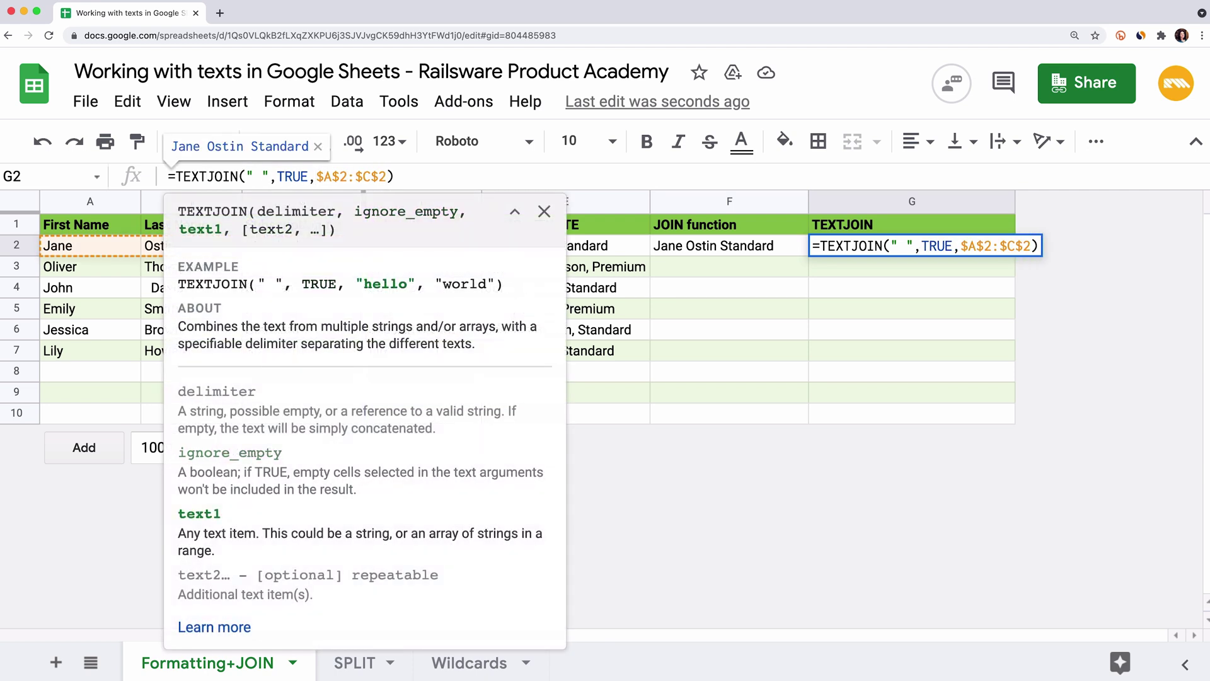
key(Return)
Clear the last name from B2, check G2 skips the empty cell, and open the SPLIT sheet.
click(200, 247)
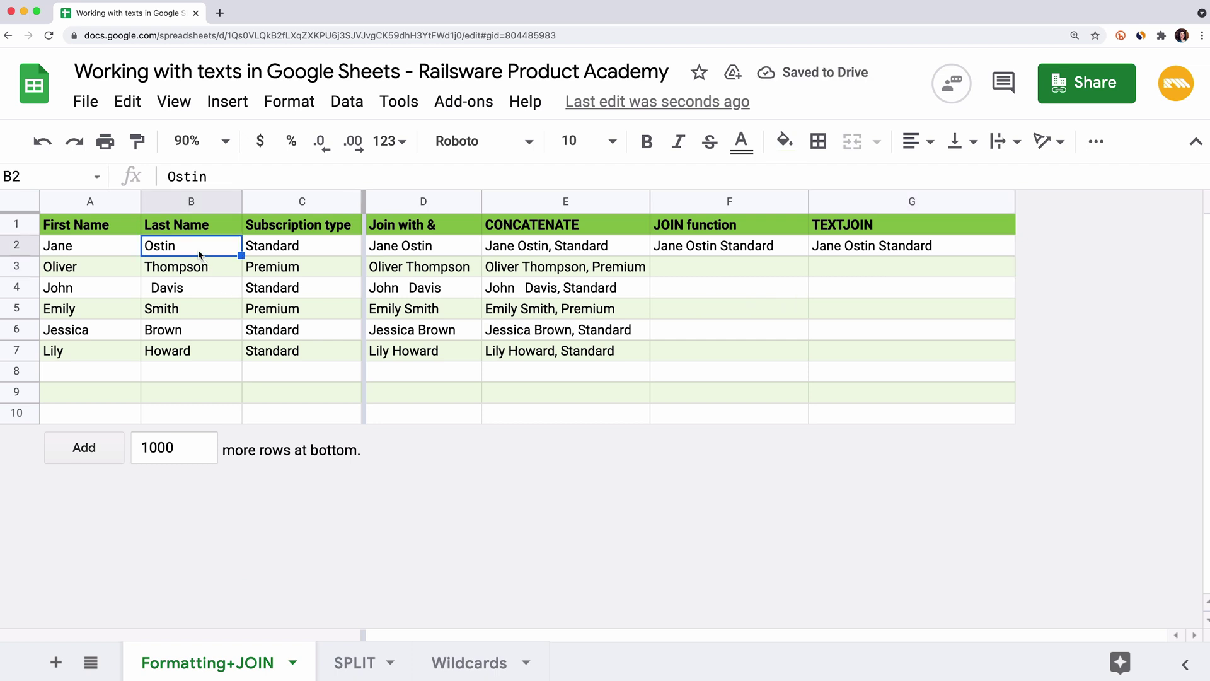
key(BackSpace)
click(833, 252)
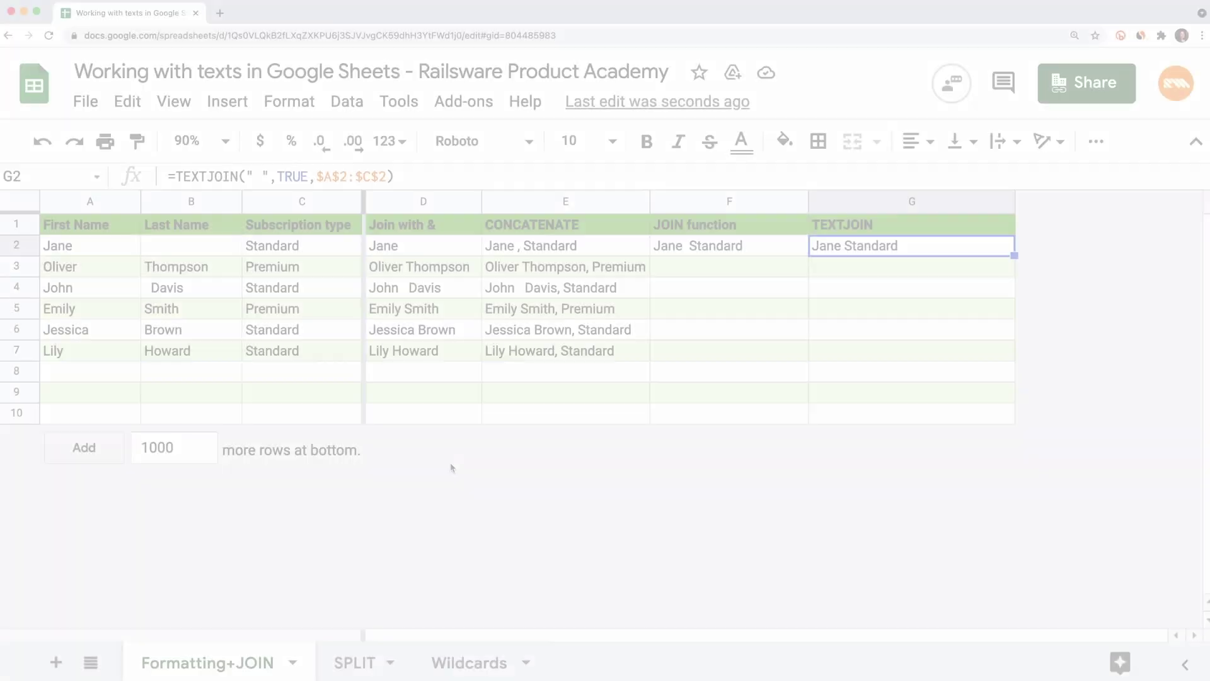
click(353, 663)
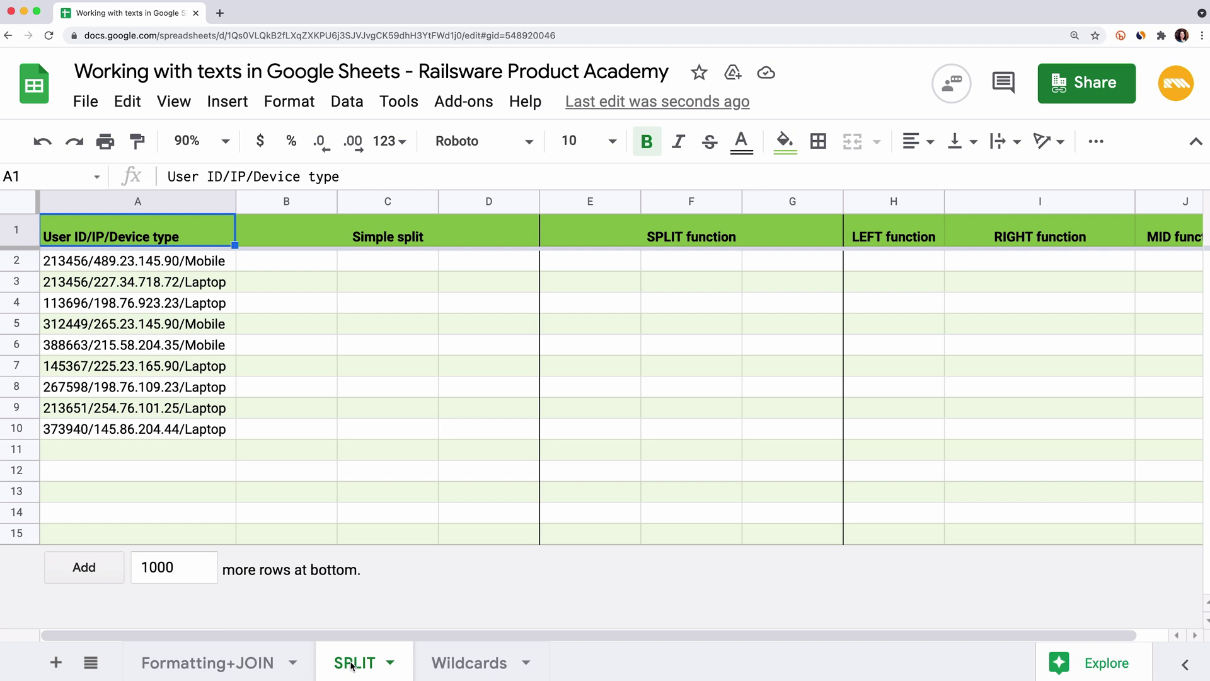
Select the nine combined User ID/IP/Device type strings in A2:A10.
click(216, 267)
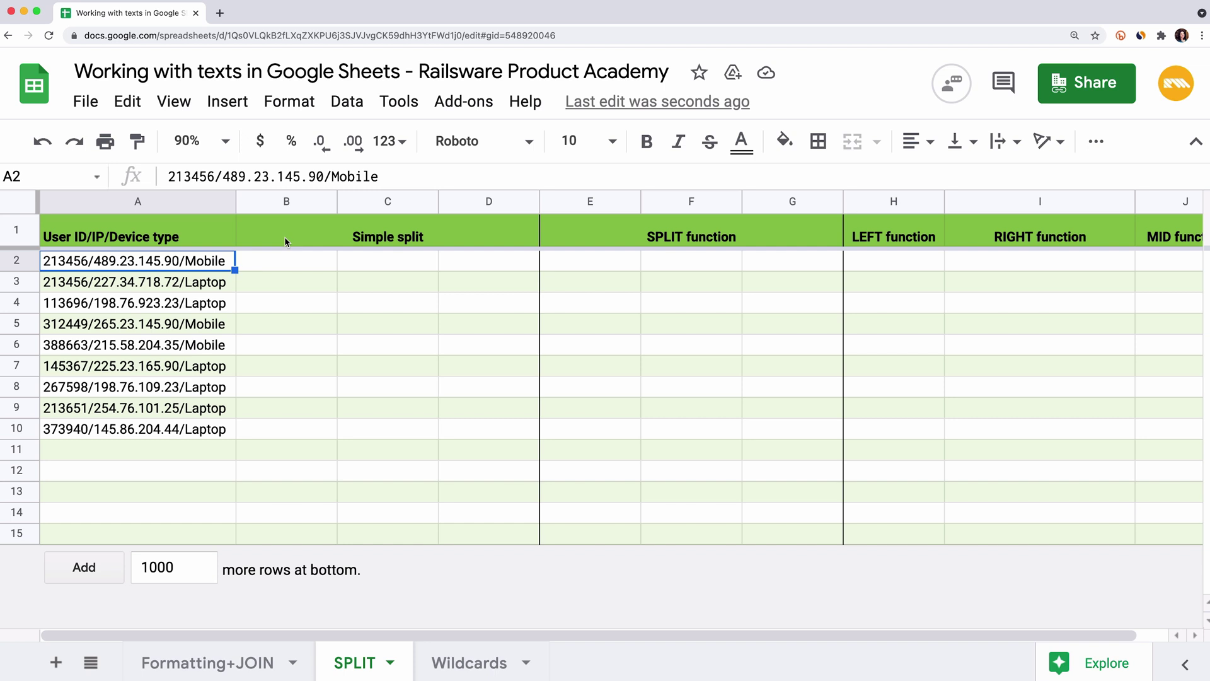
click(359, 234)
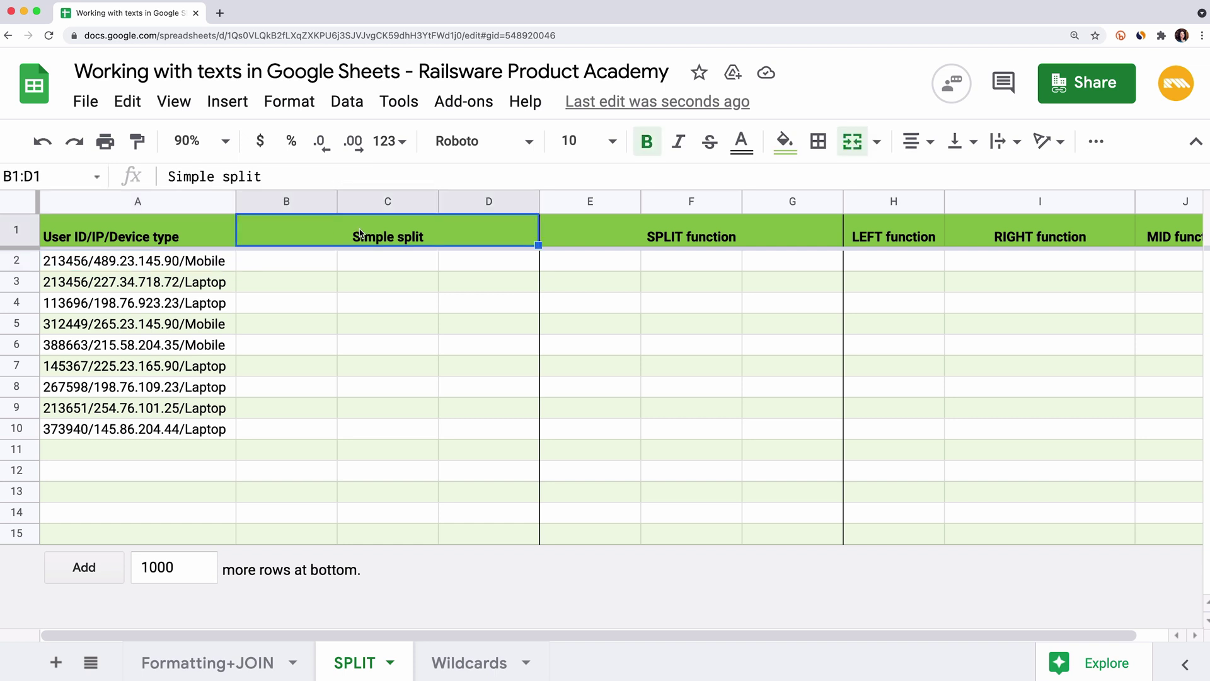
click(182, 263)
key(super+shift+Down)
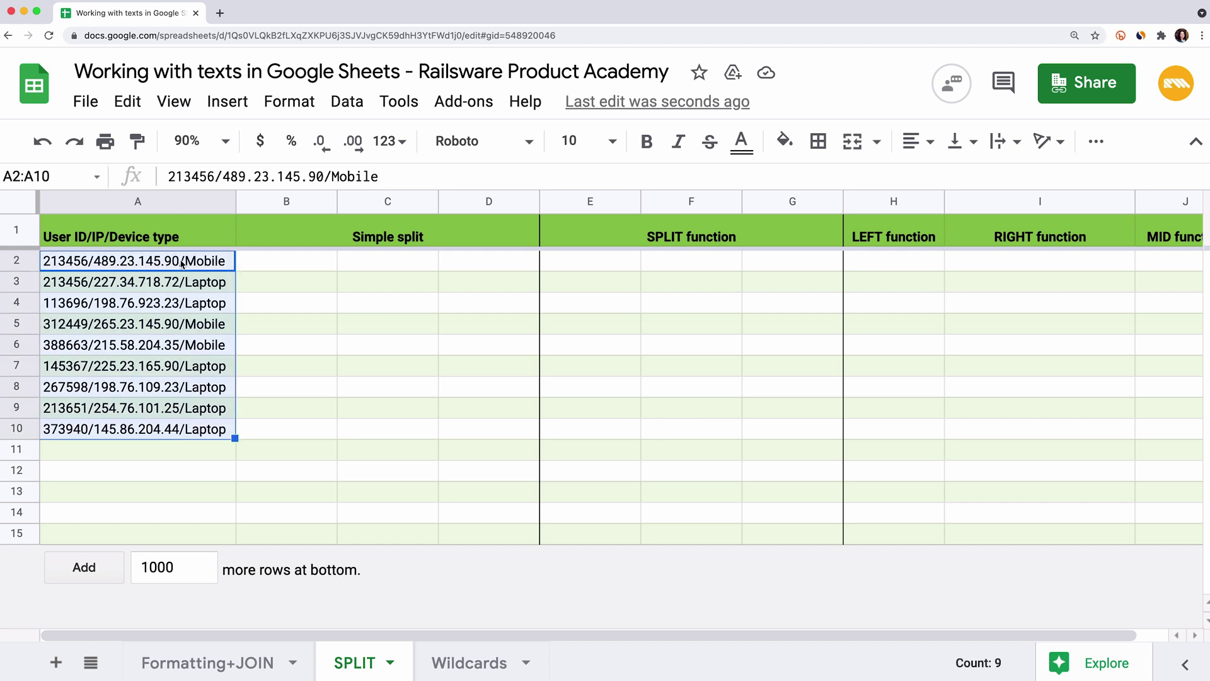
Split A2:A10 into columns with Split text to columns using a custom '/' separator.
click(346, 102)
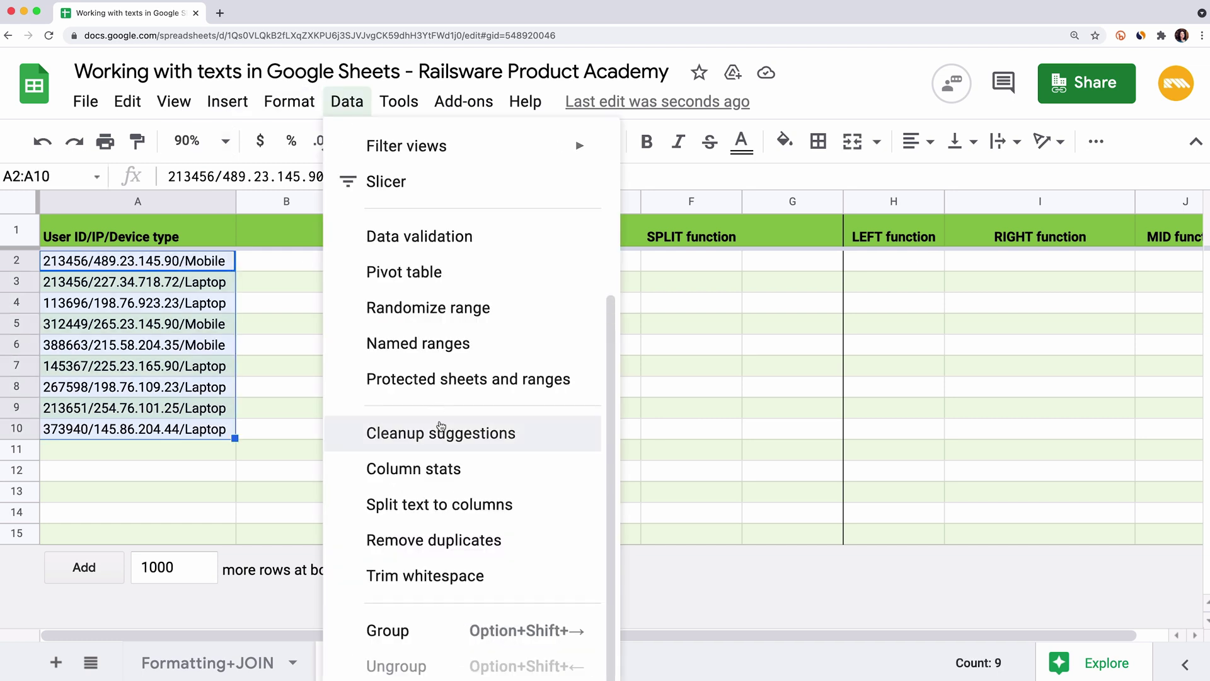
click(479, 516)
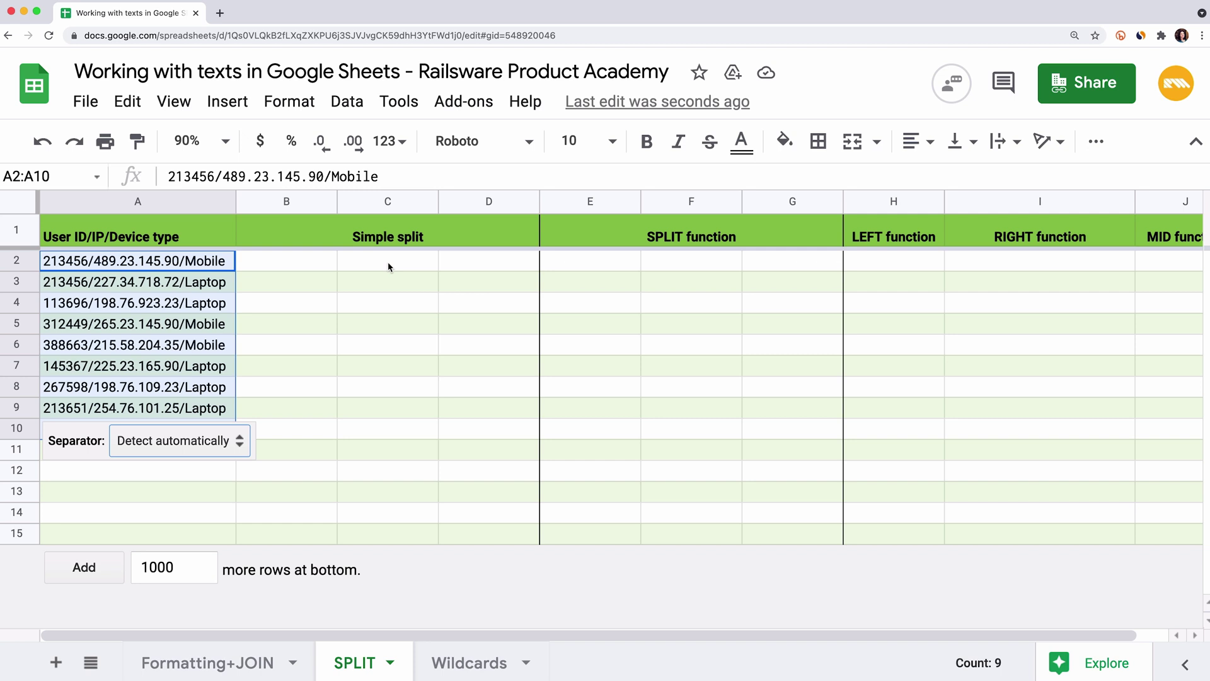
click(242, 441)
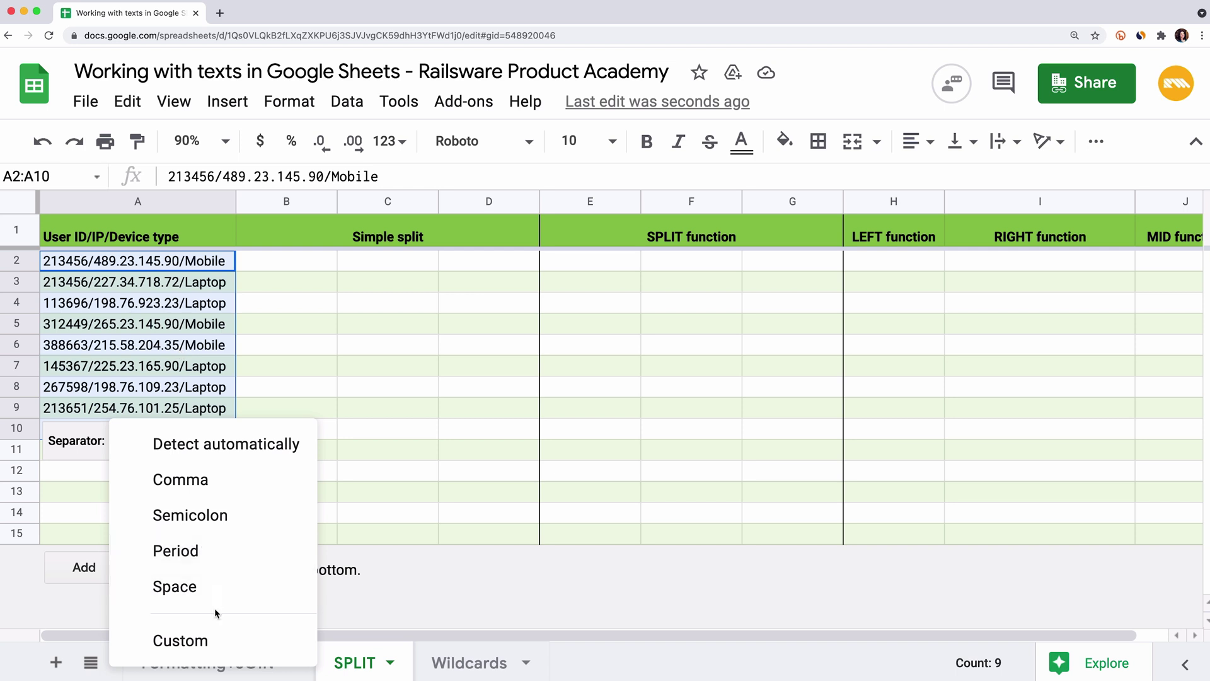
click(218, 633)
text(/)
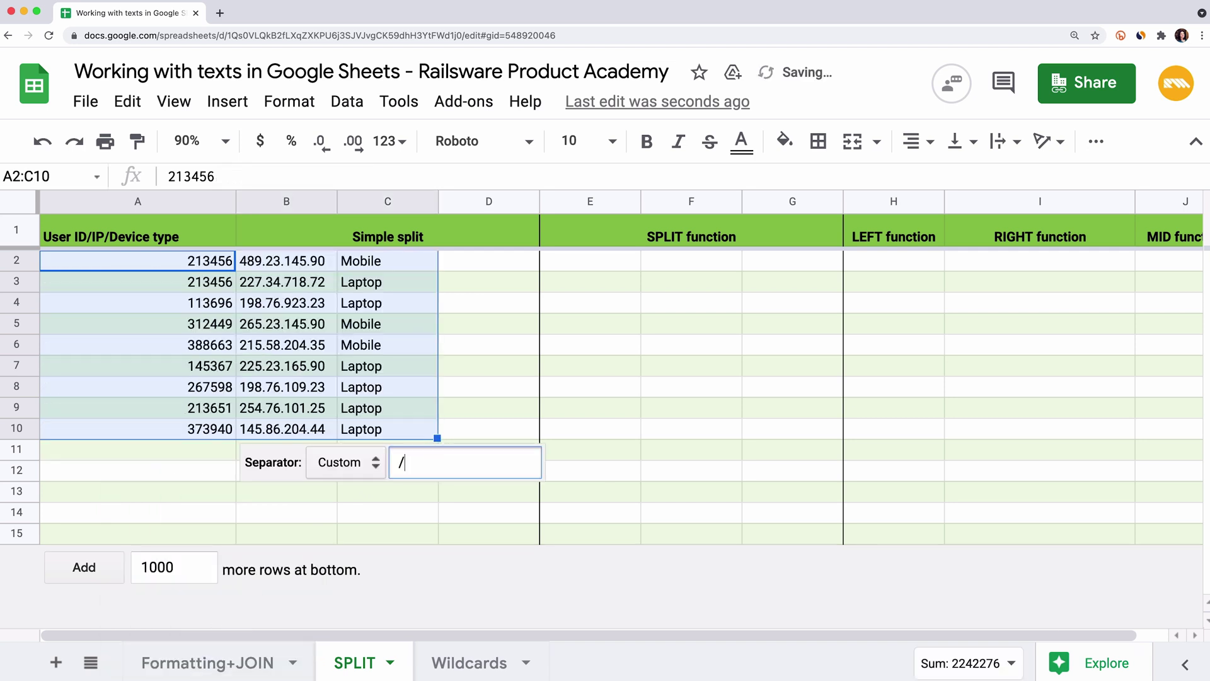
click(424, 513)
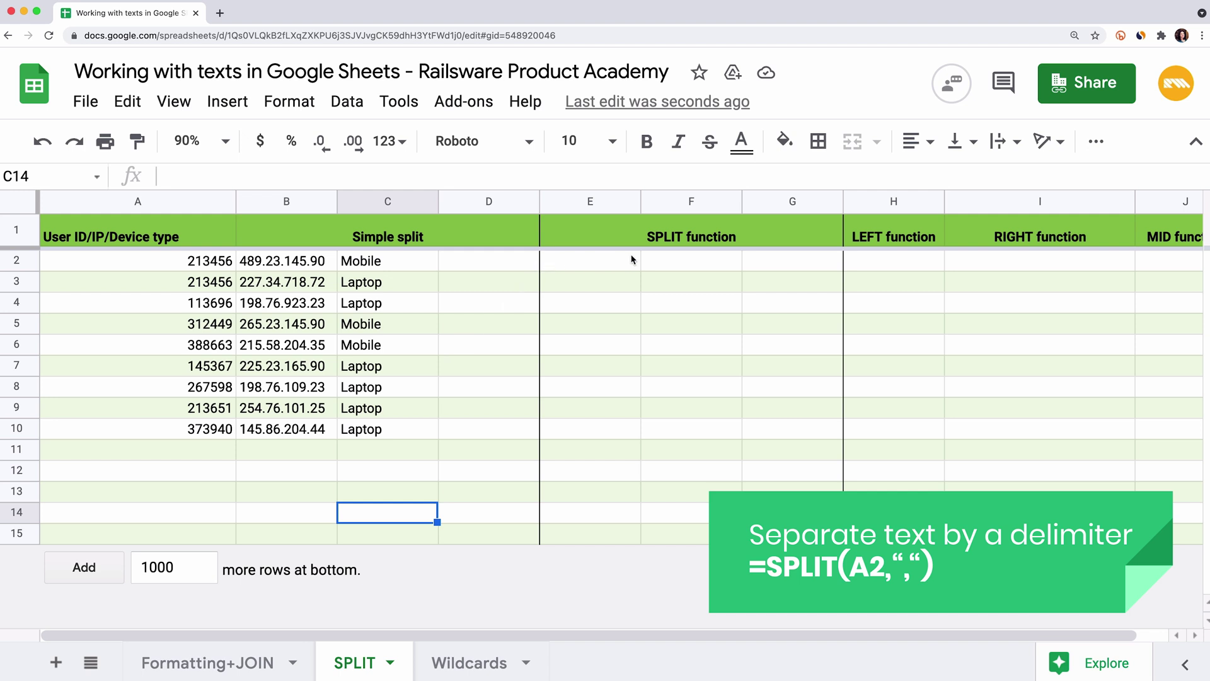
Undo the split and hide the Simple split columns B through D.
click(42, 141)
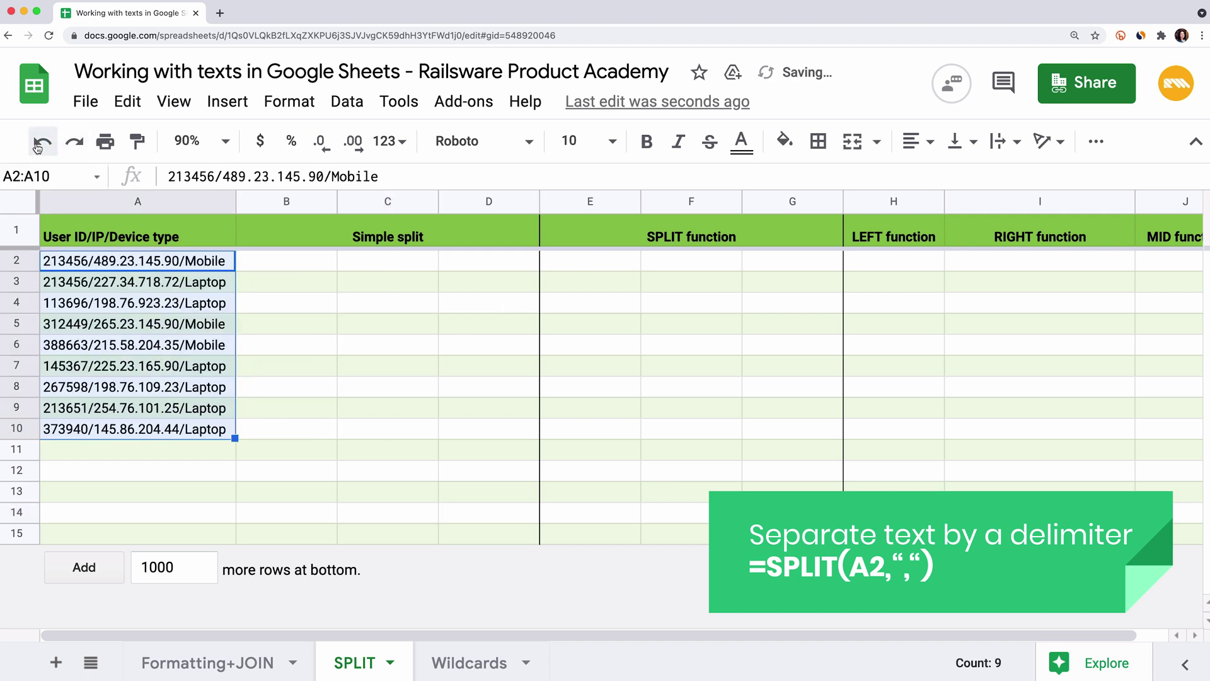
click(489, 201)
shift+click(284, 201)
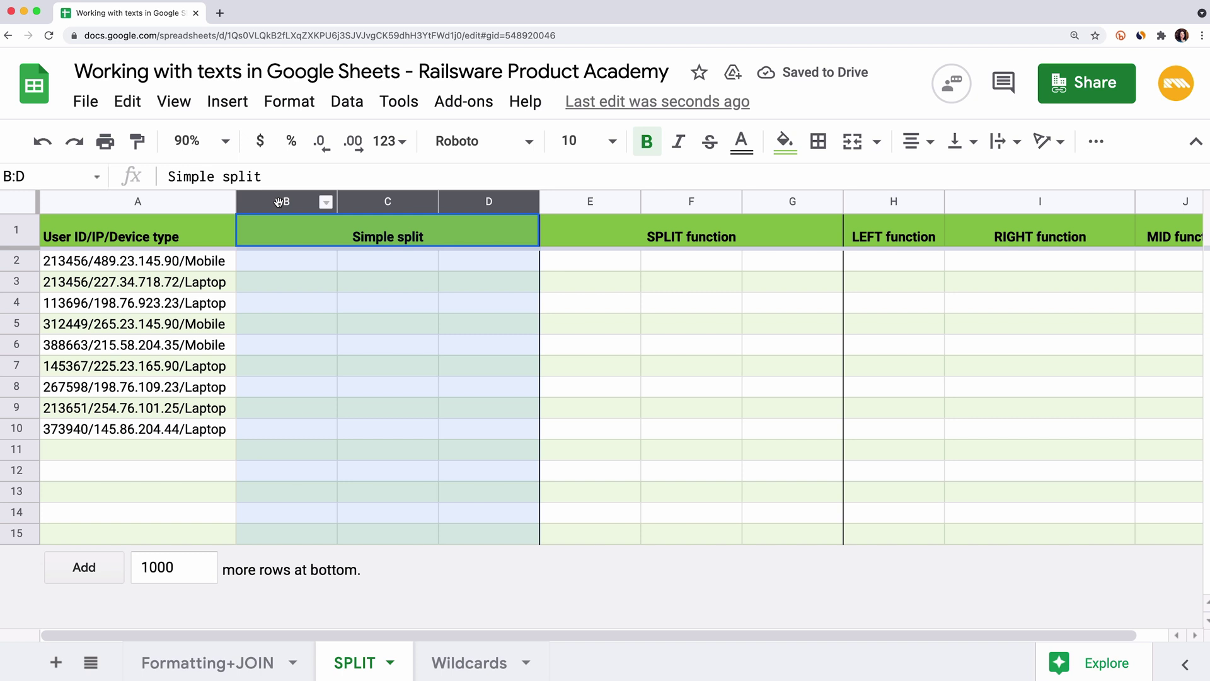
right_click(279, 206)
click(337, 440)
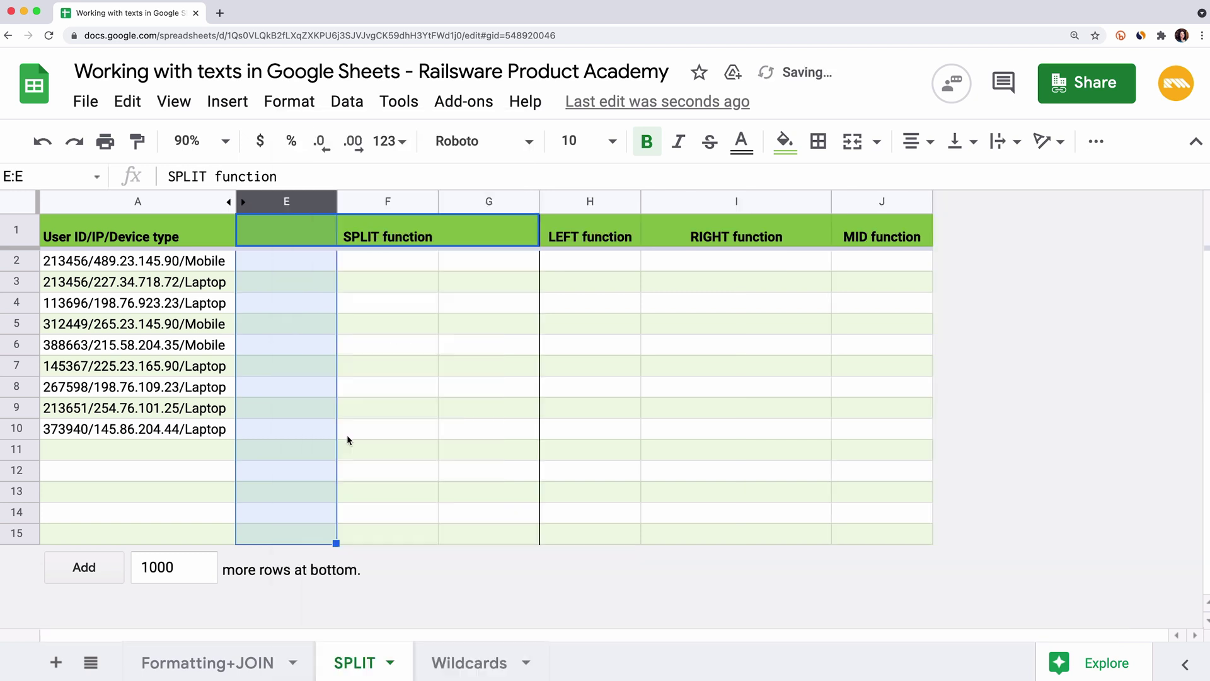
Enter =SPLIT(A2,"/") in E2 and verify the ID, IP and device results in E2:G2.
click(299, 262)
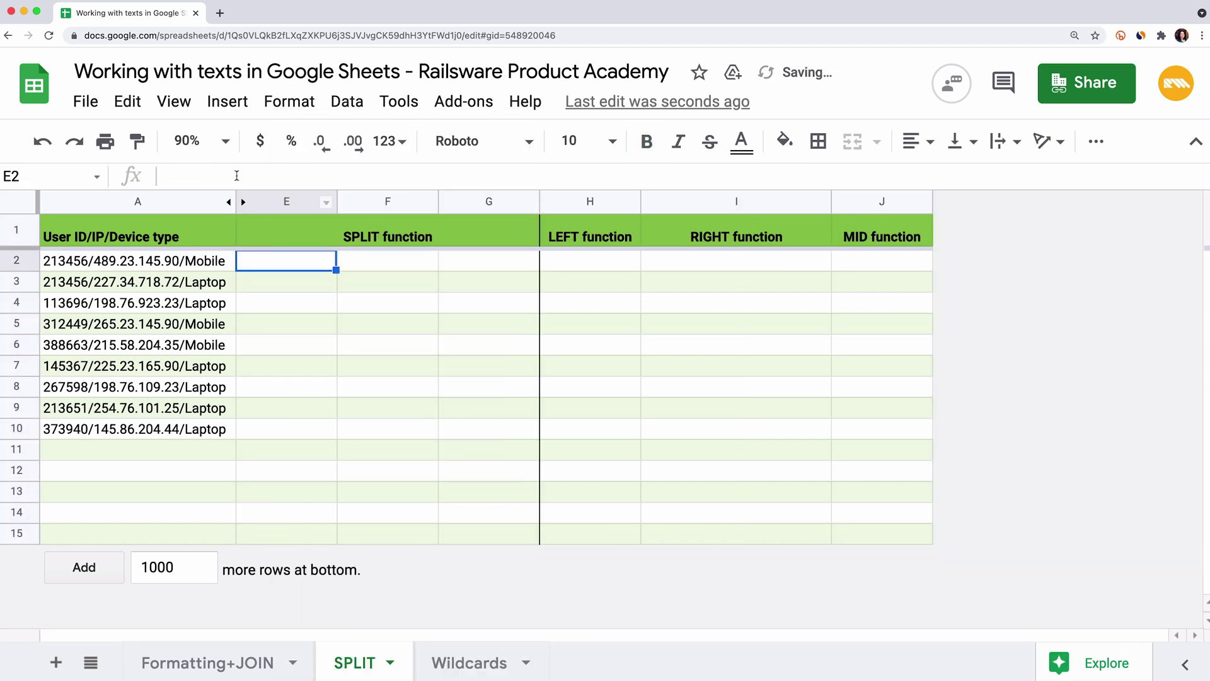
click(235, 176)
text(=SP)
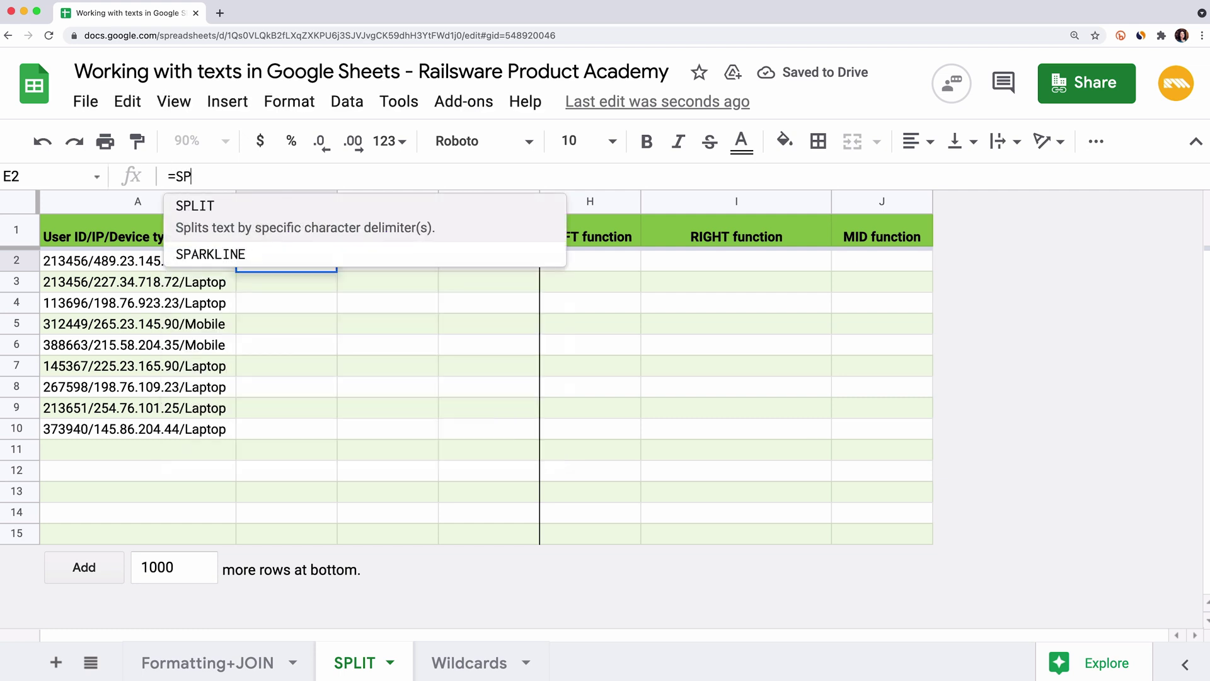
text(LIT()
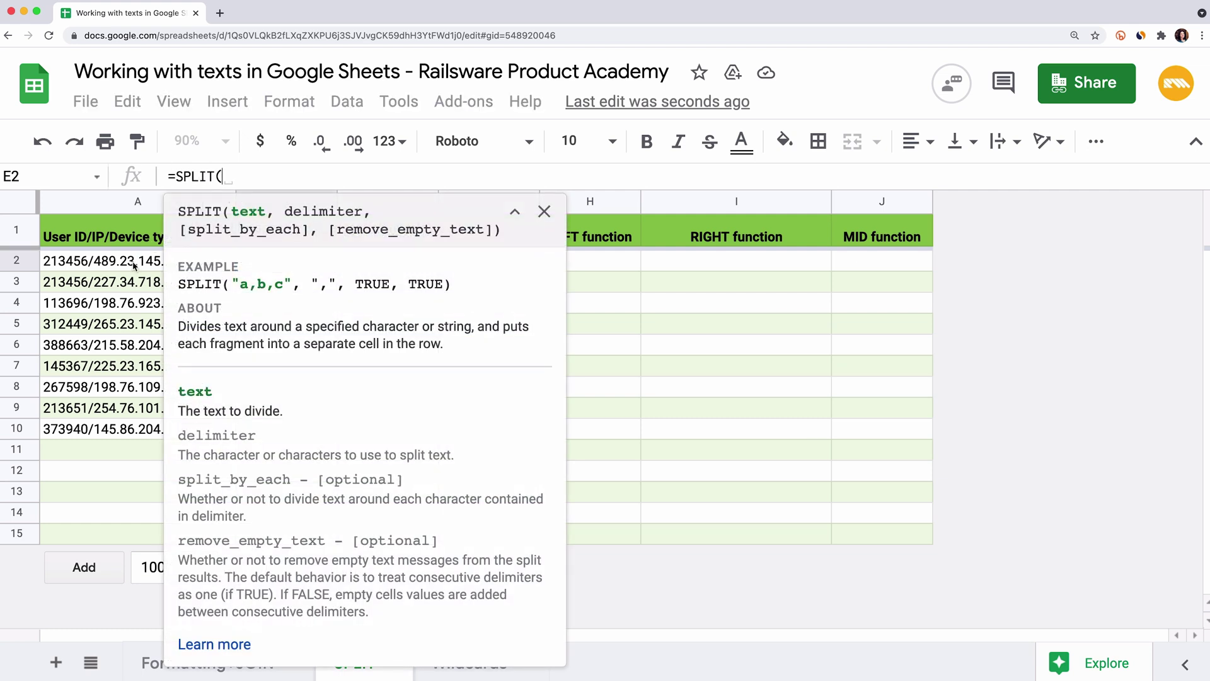
click(134, 265)
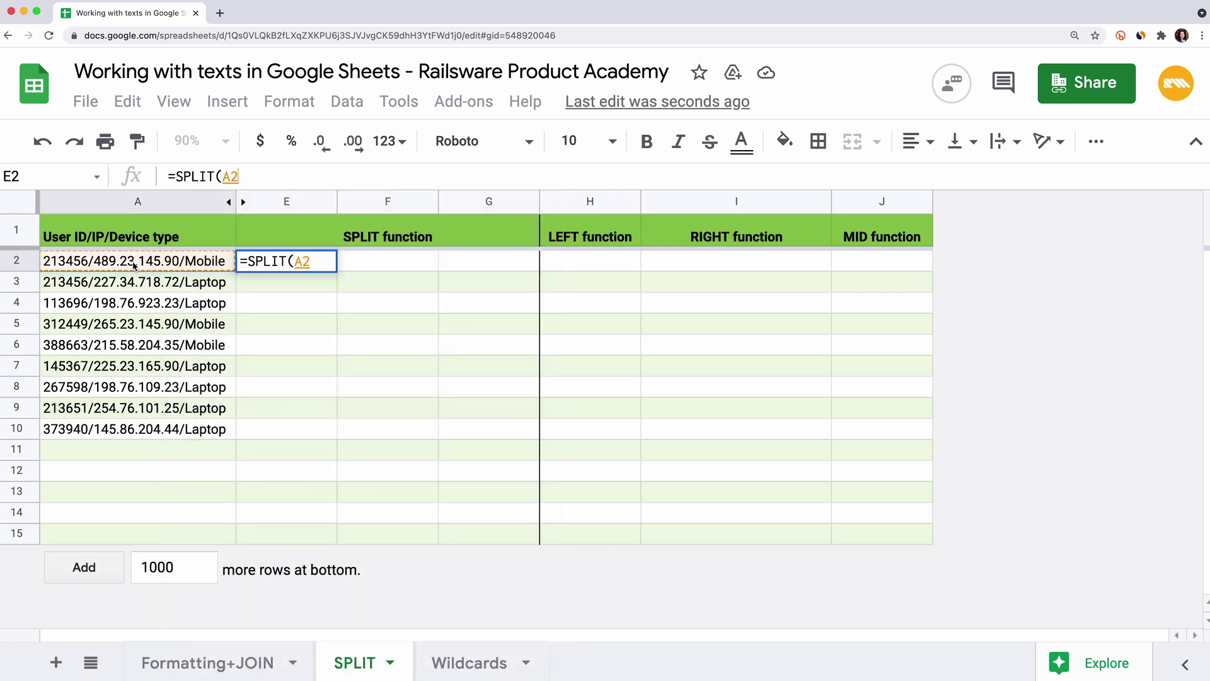
text(,)
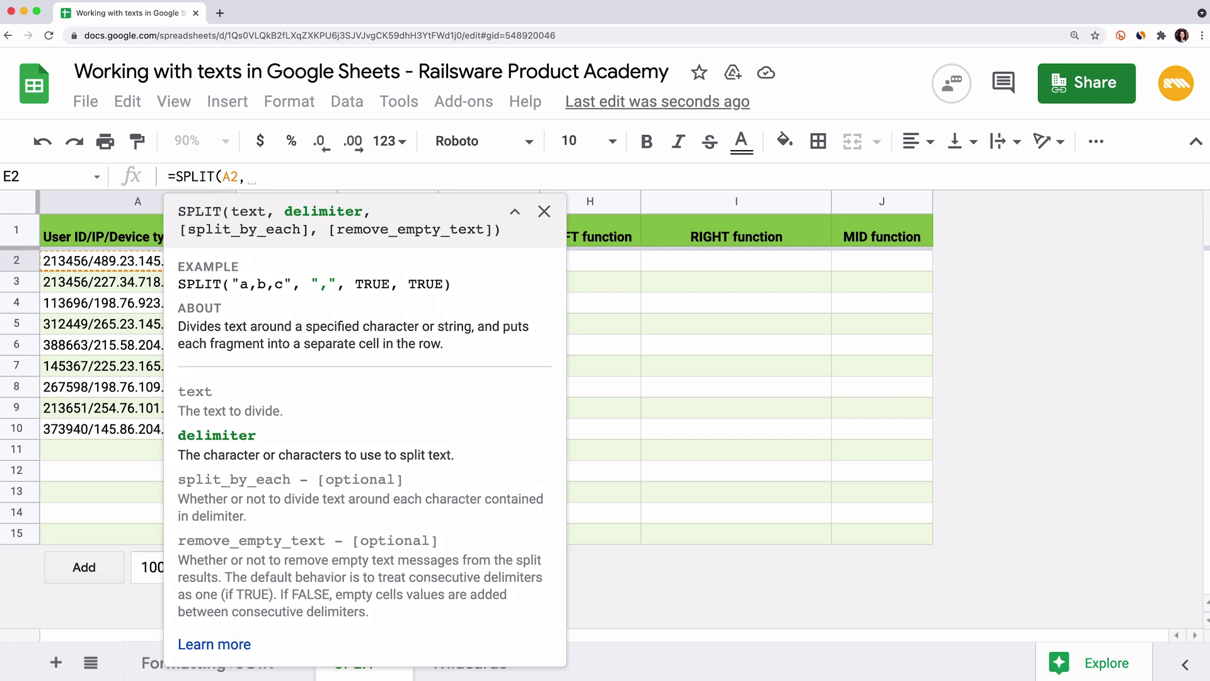
text("/")
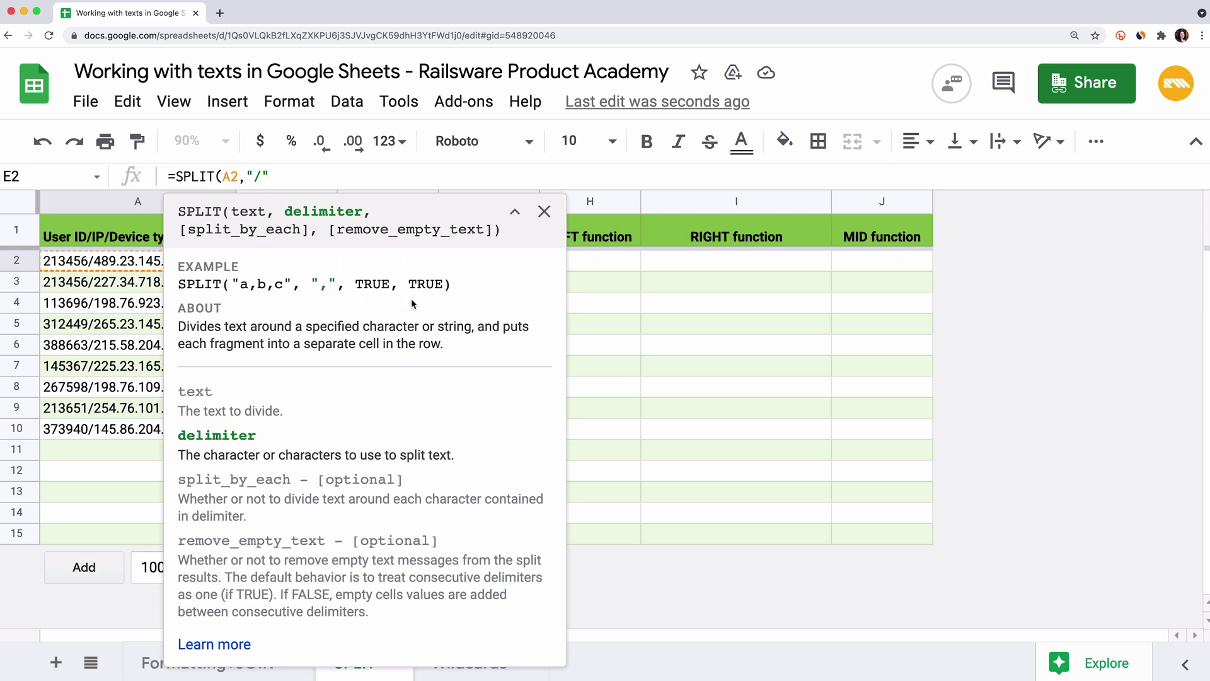
text())
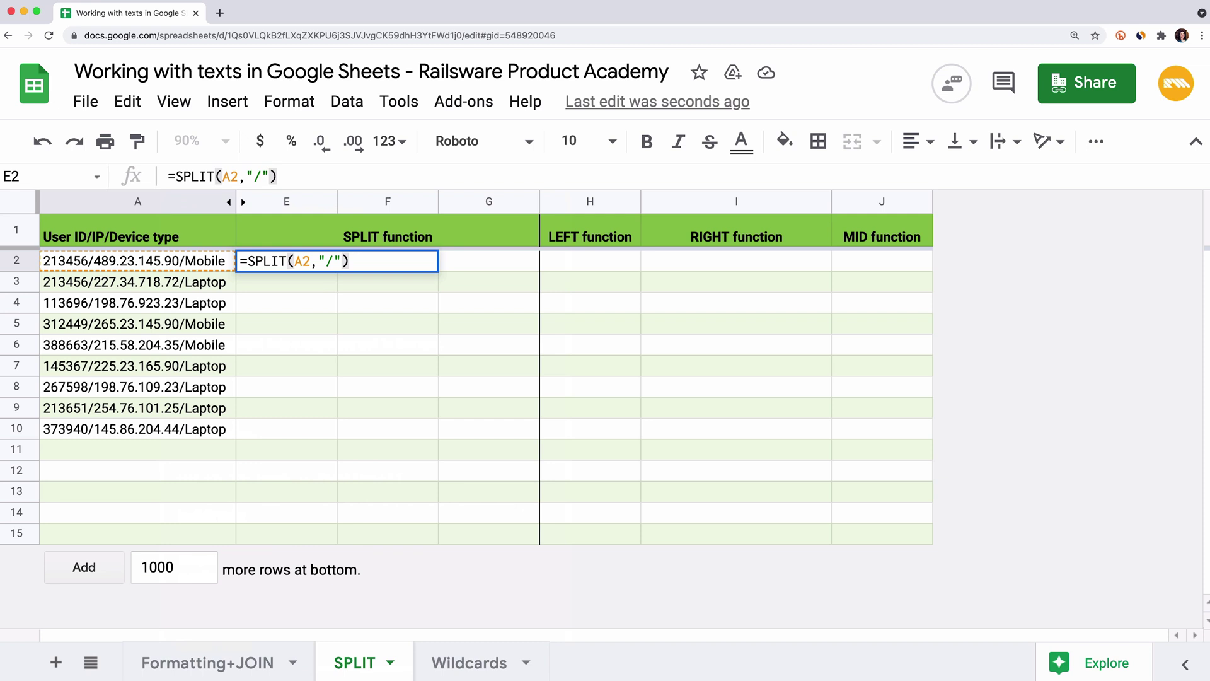
key(Return)
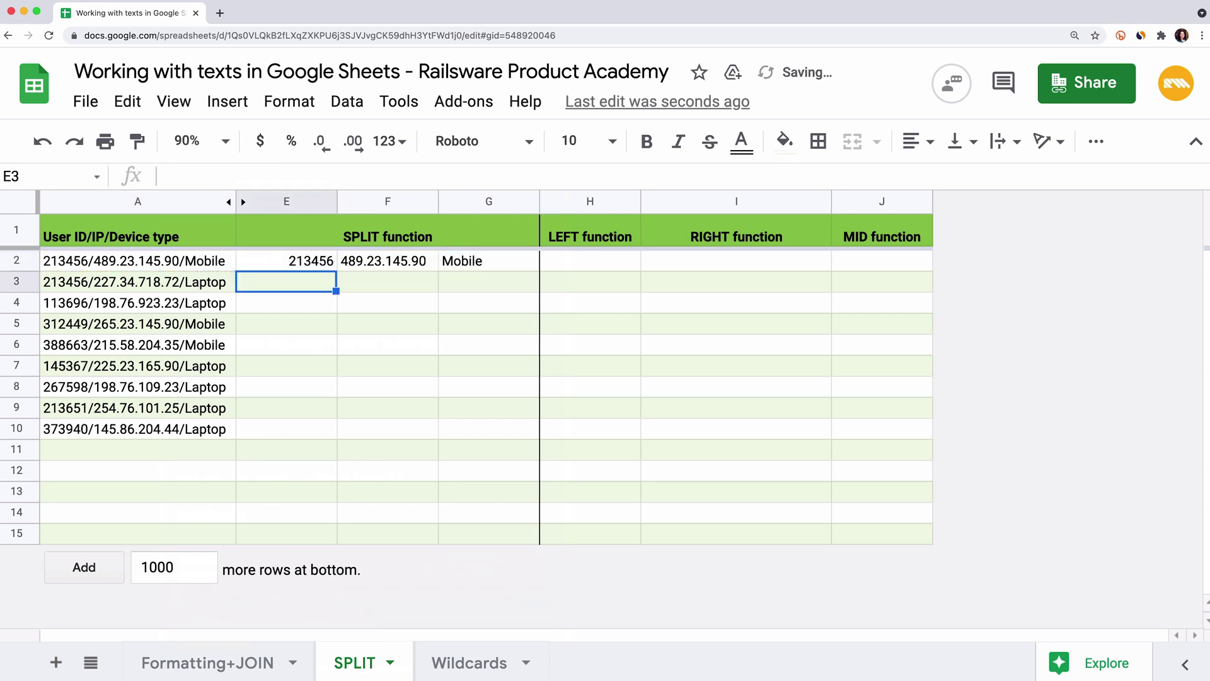
click(329, 267)
click(372, 268)
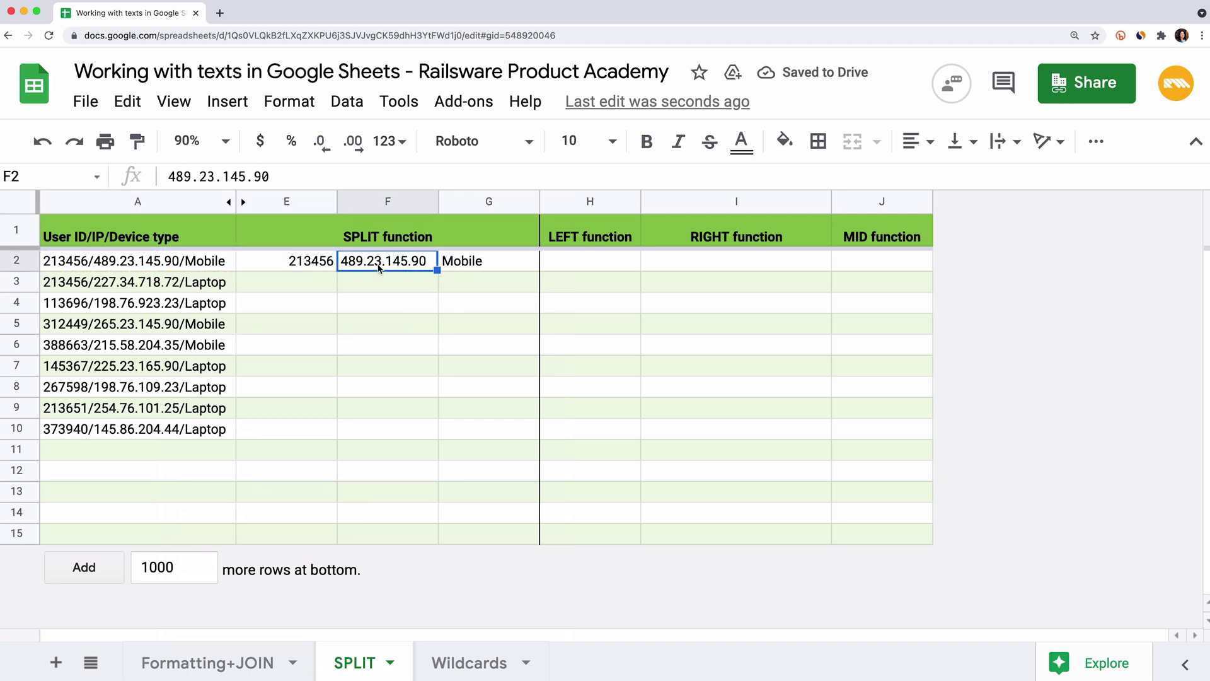
click(490, 268)
Fill E2's SPLIT formula down to row 10 so E2:G10 hold all nine split records.
click(207, 268)
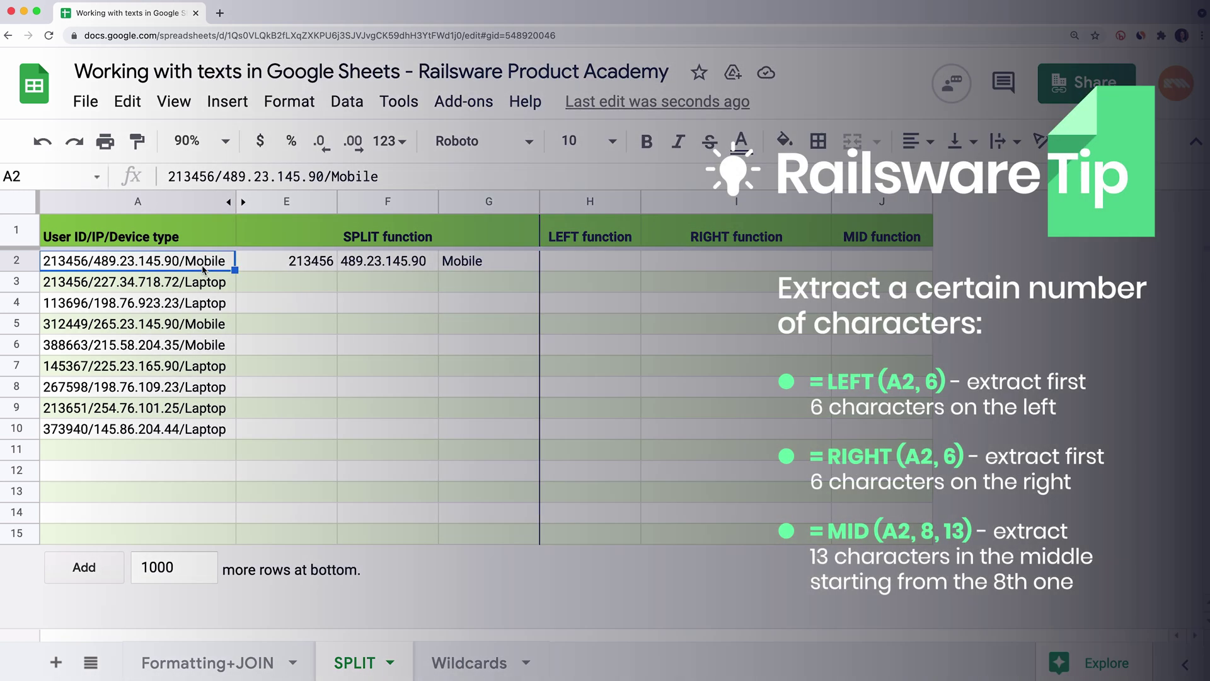
click(293, 267)
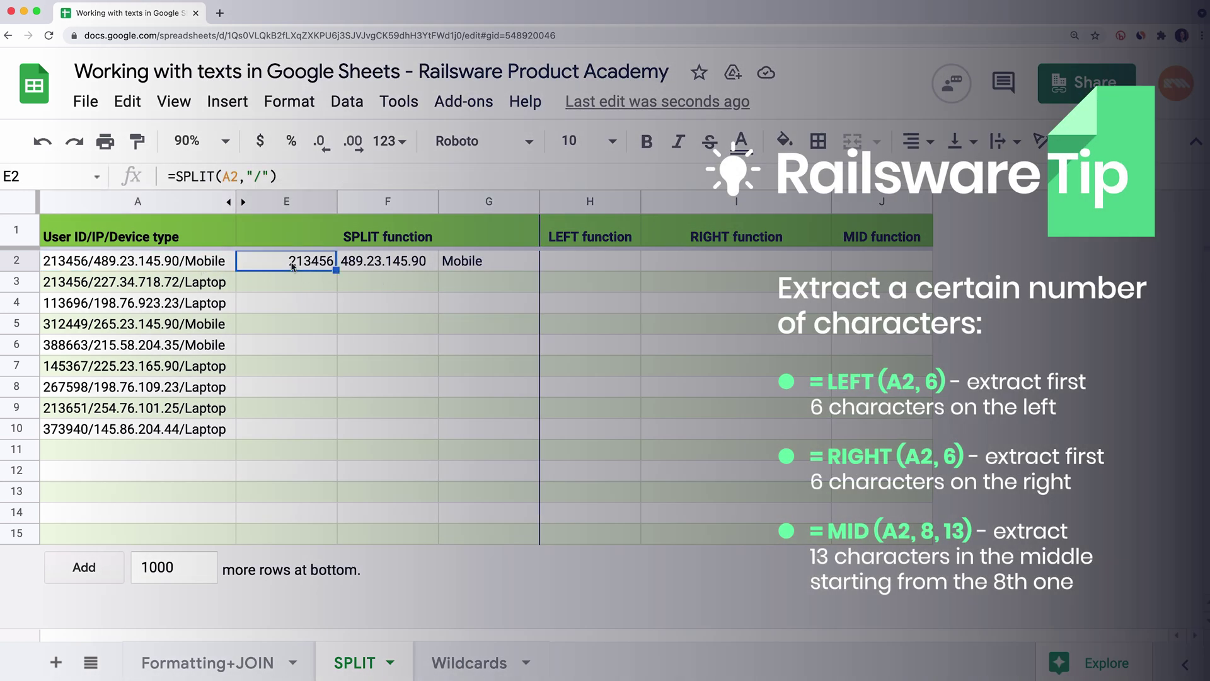
drag(336, 269, 336, 438)
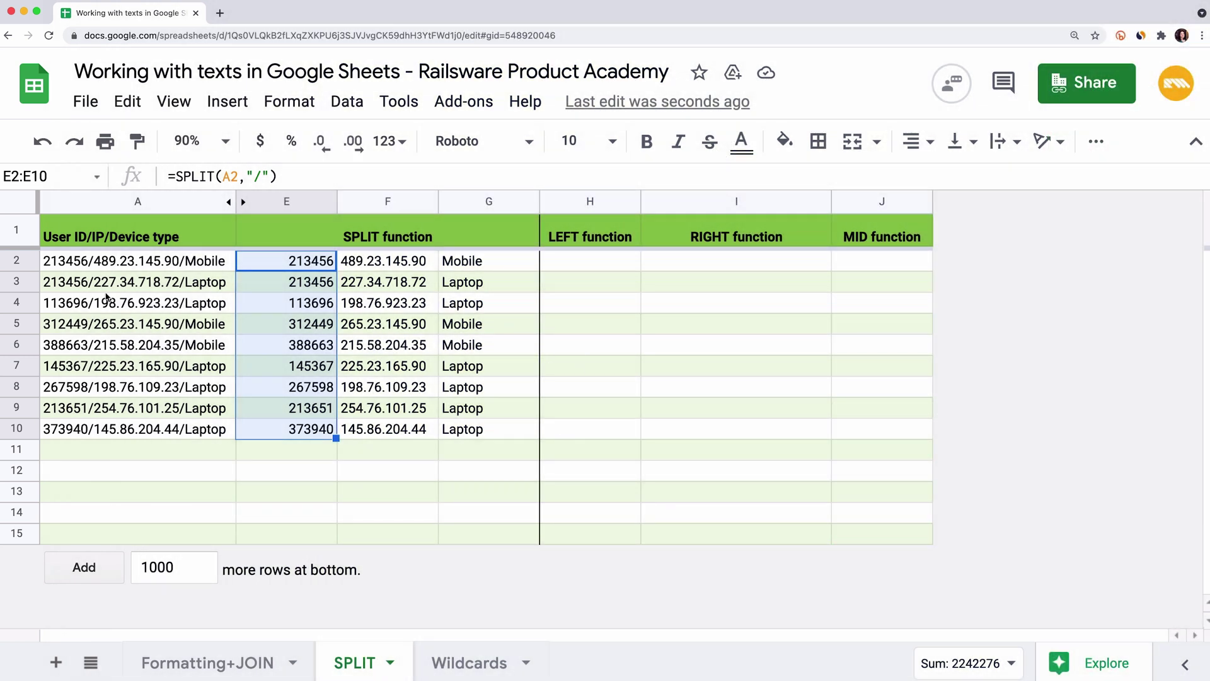
click(71, 266)
double_click(72, 266)
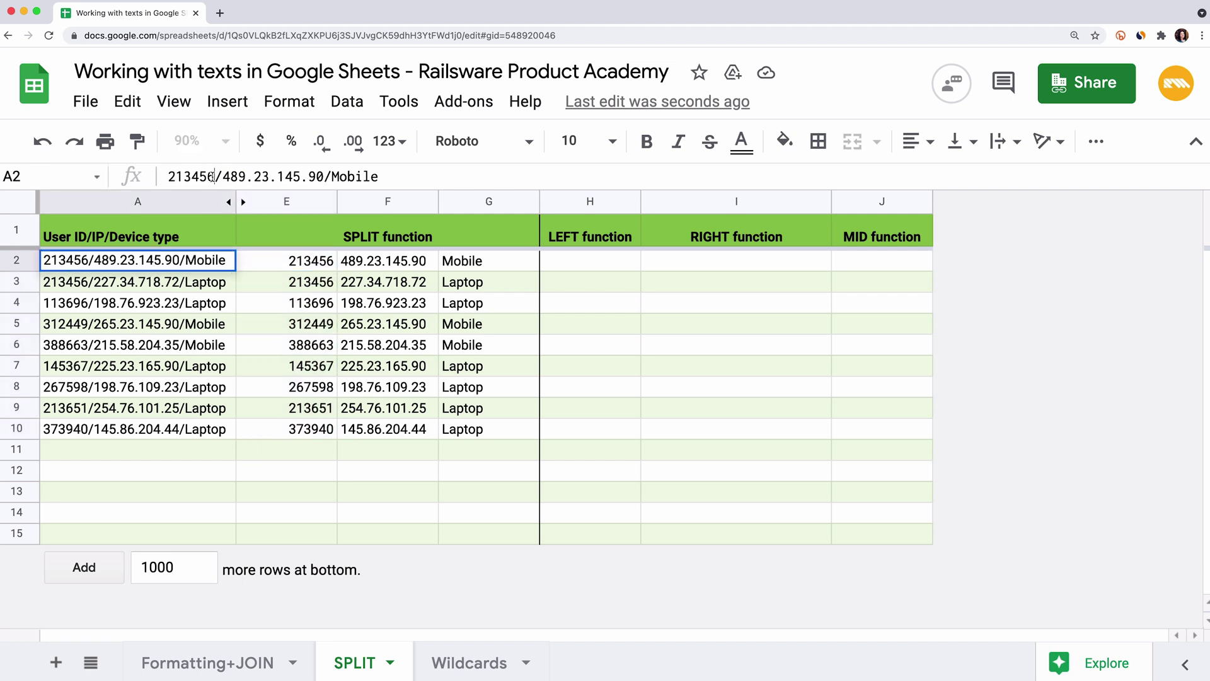
Enter =LEFT(A2,6) in H2 and fill it down to H10 to extract each user ID.
click(558, 240)
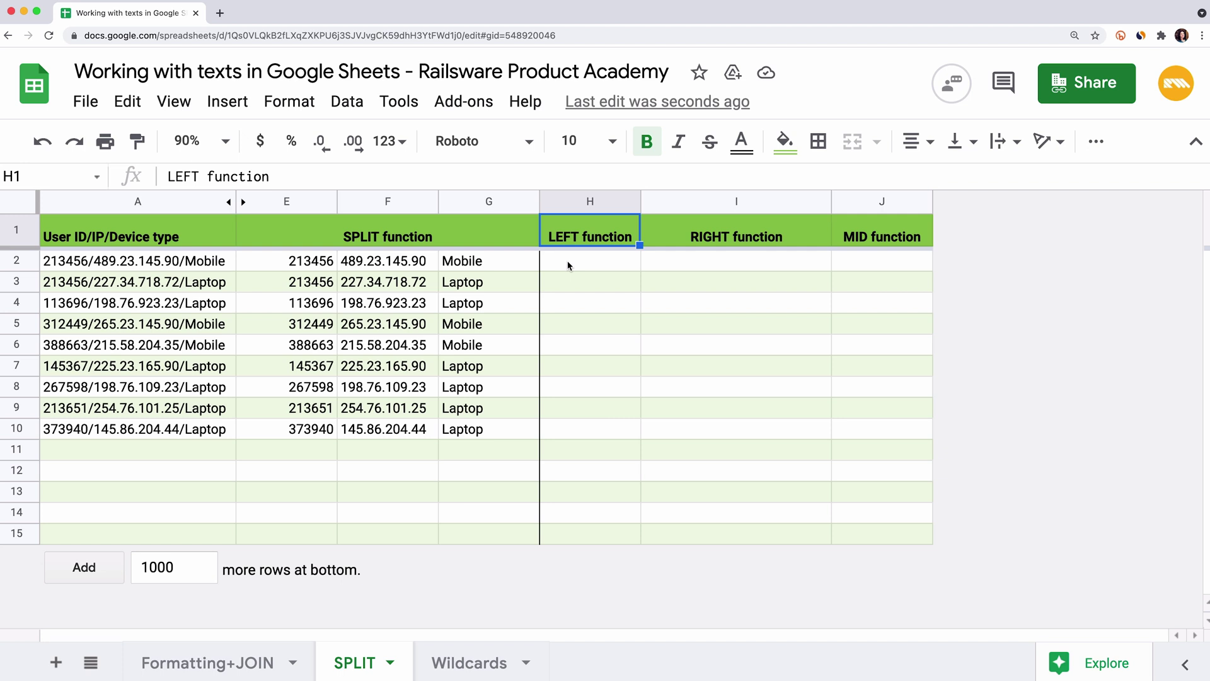
click(570, 266)
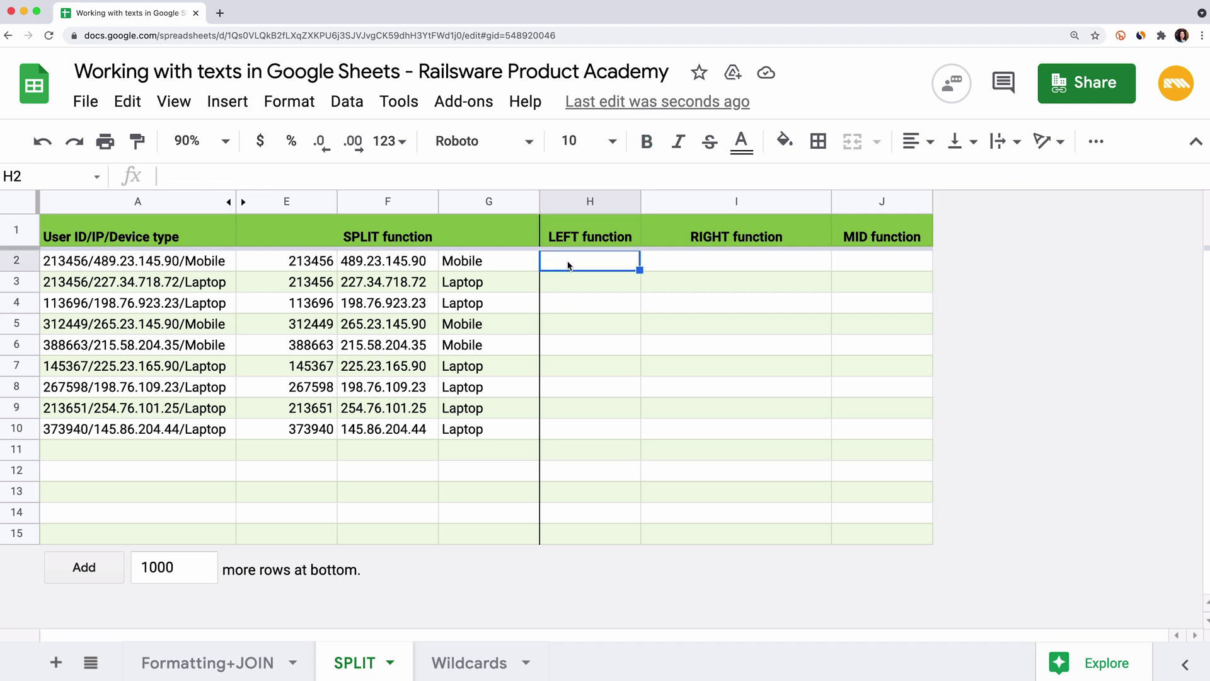
text(=LEFT()
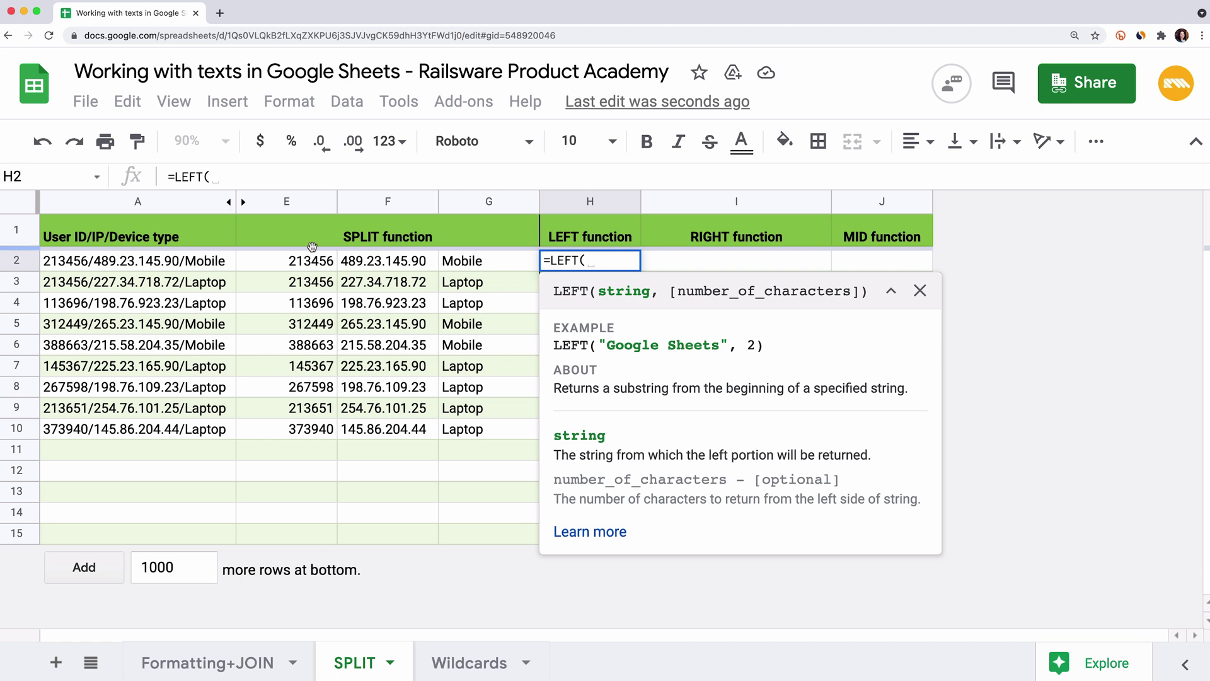
click(222, 264)
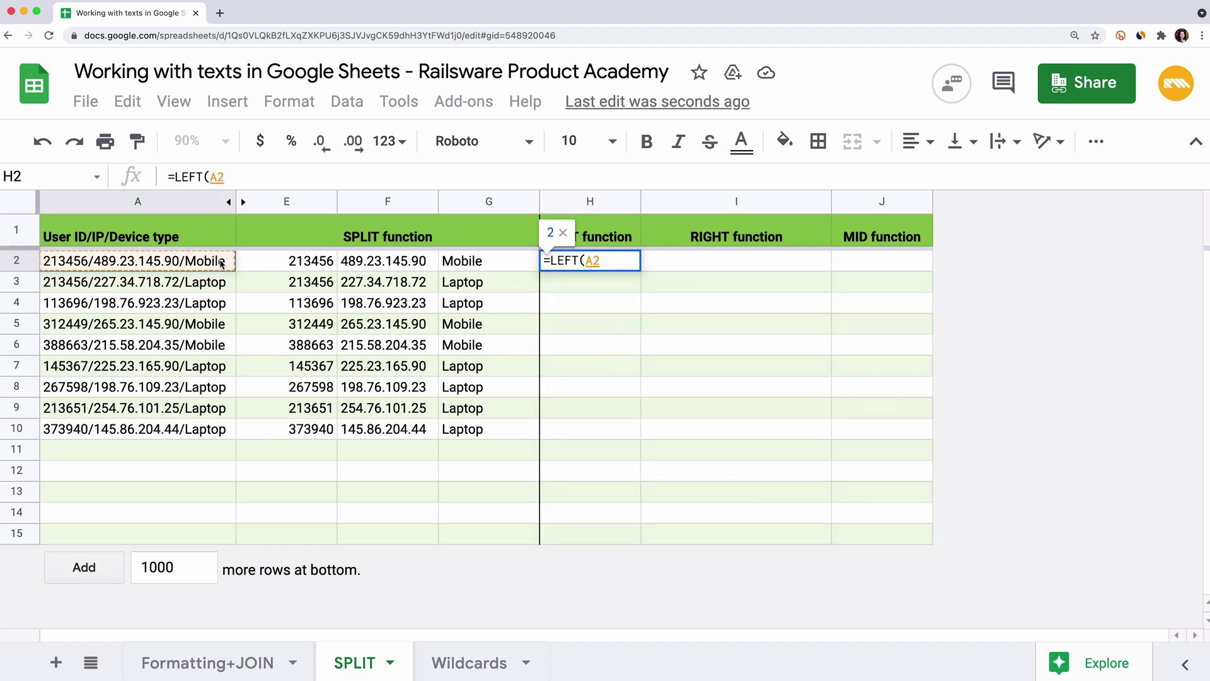
text(,)
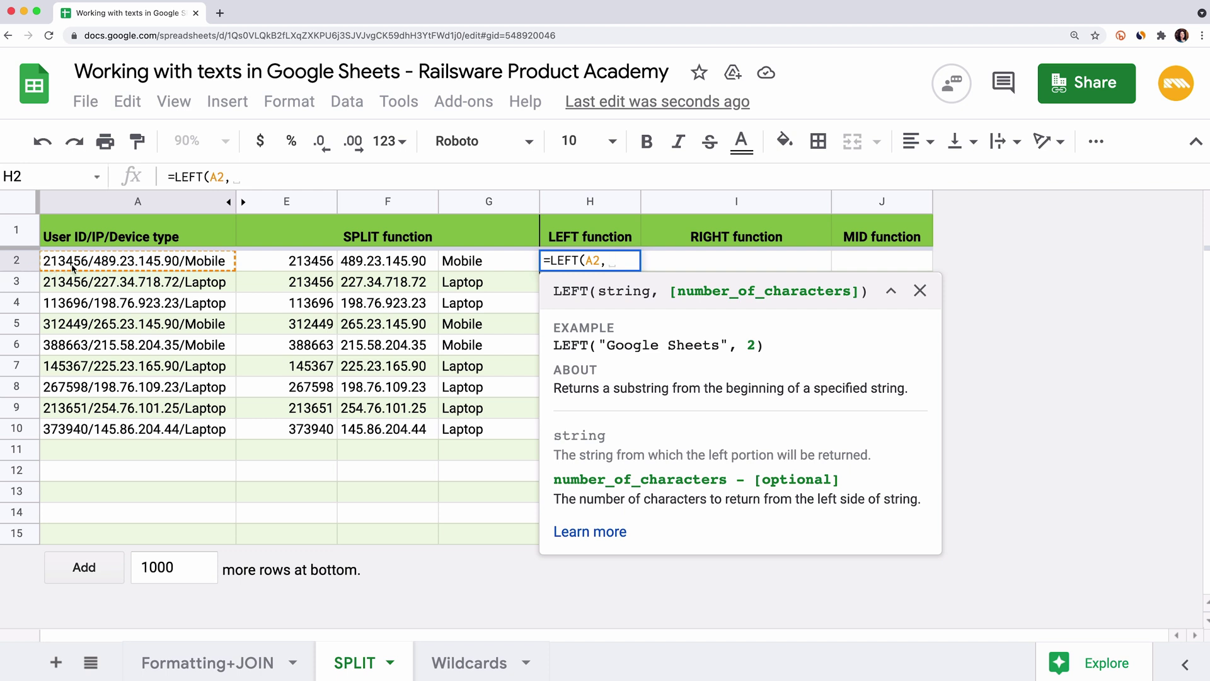
text(6)
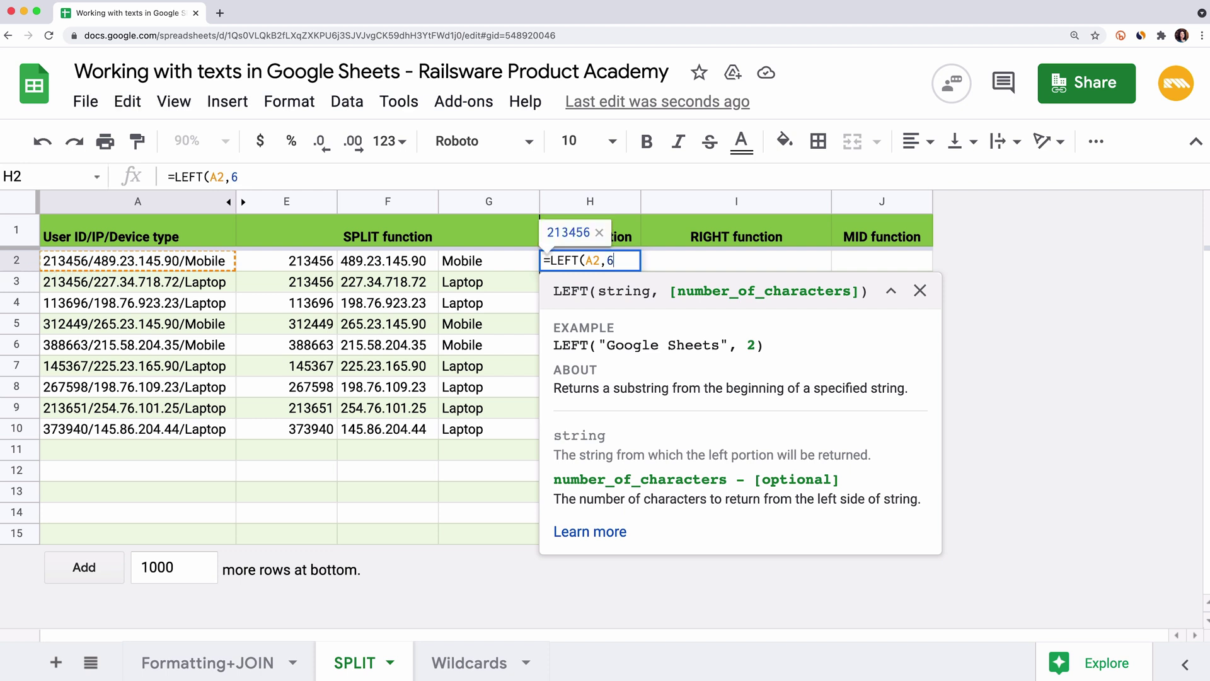
text())
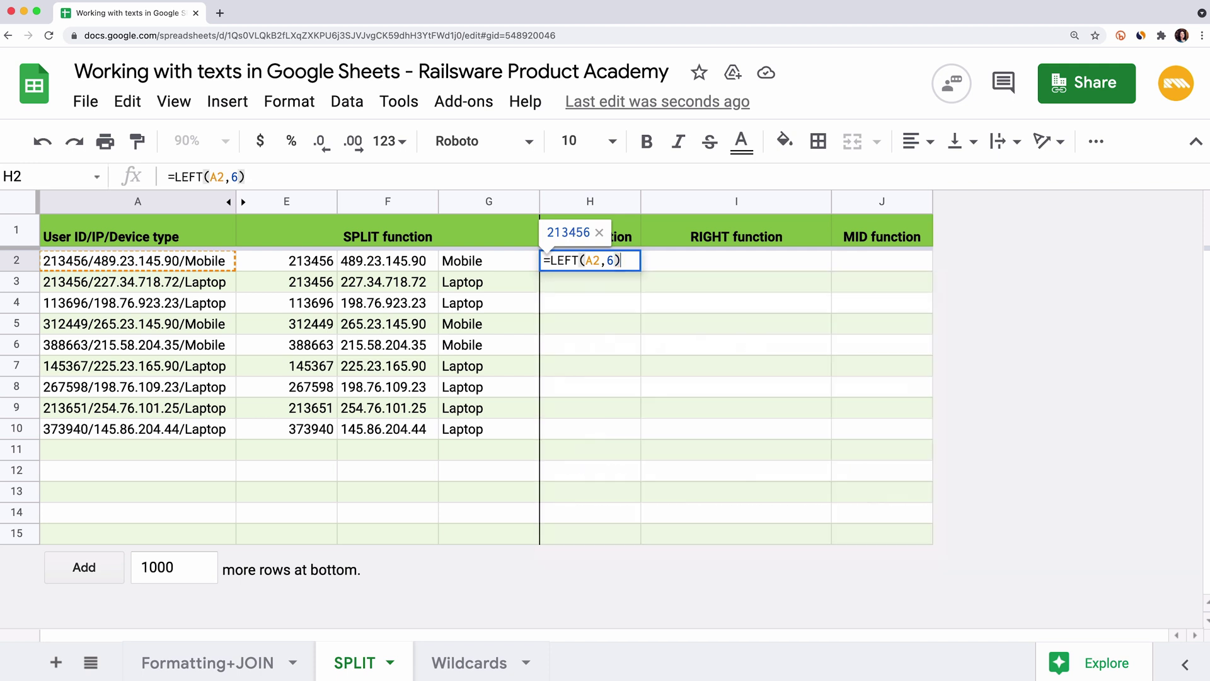
key(Return)
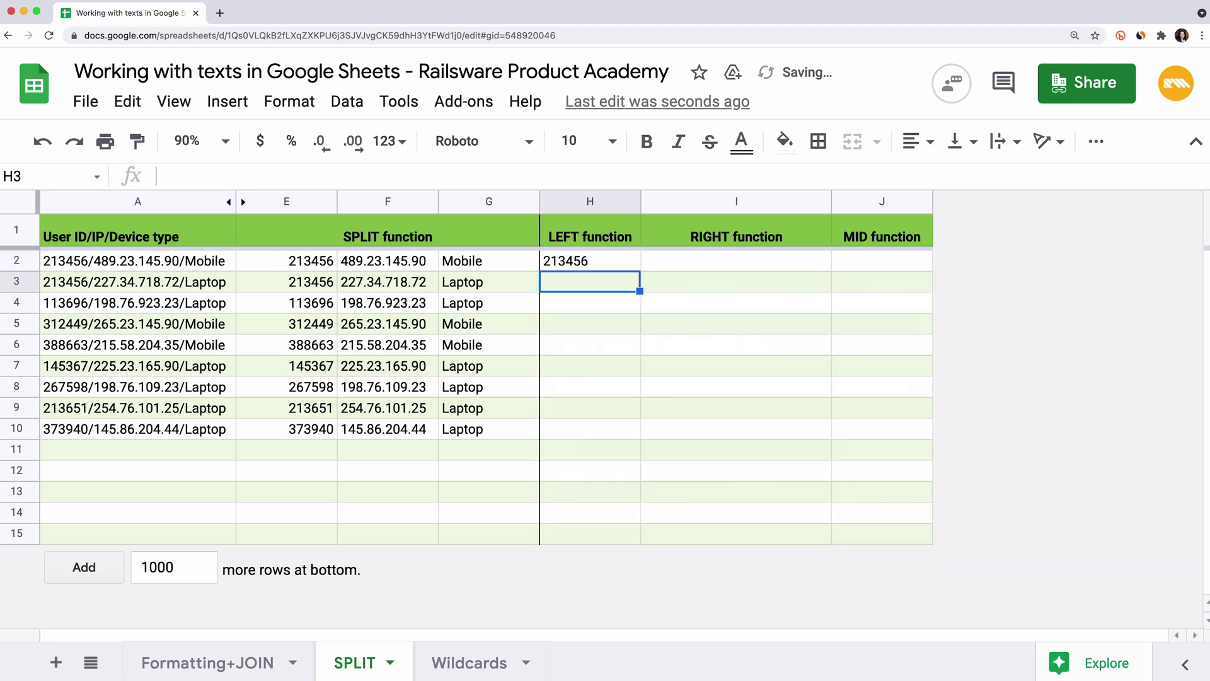
click(611, 264)
drag(640, 269, 646, 434)
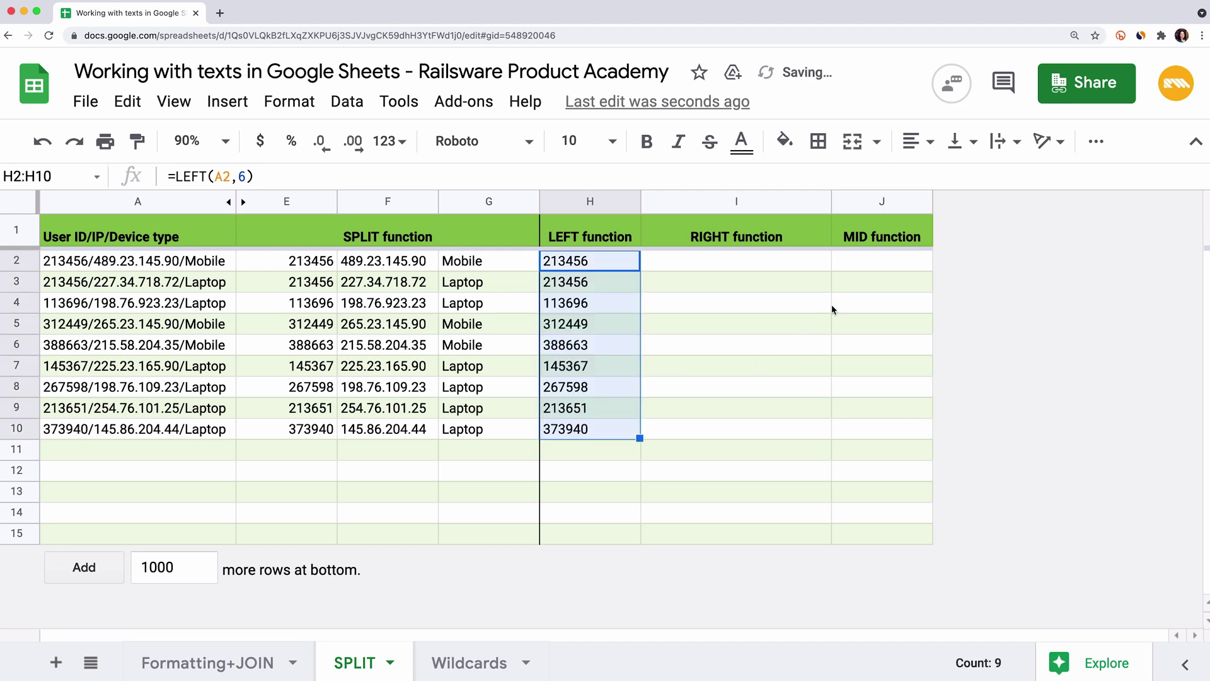
click(816, 268)
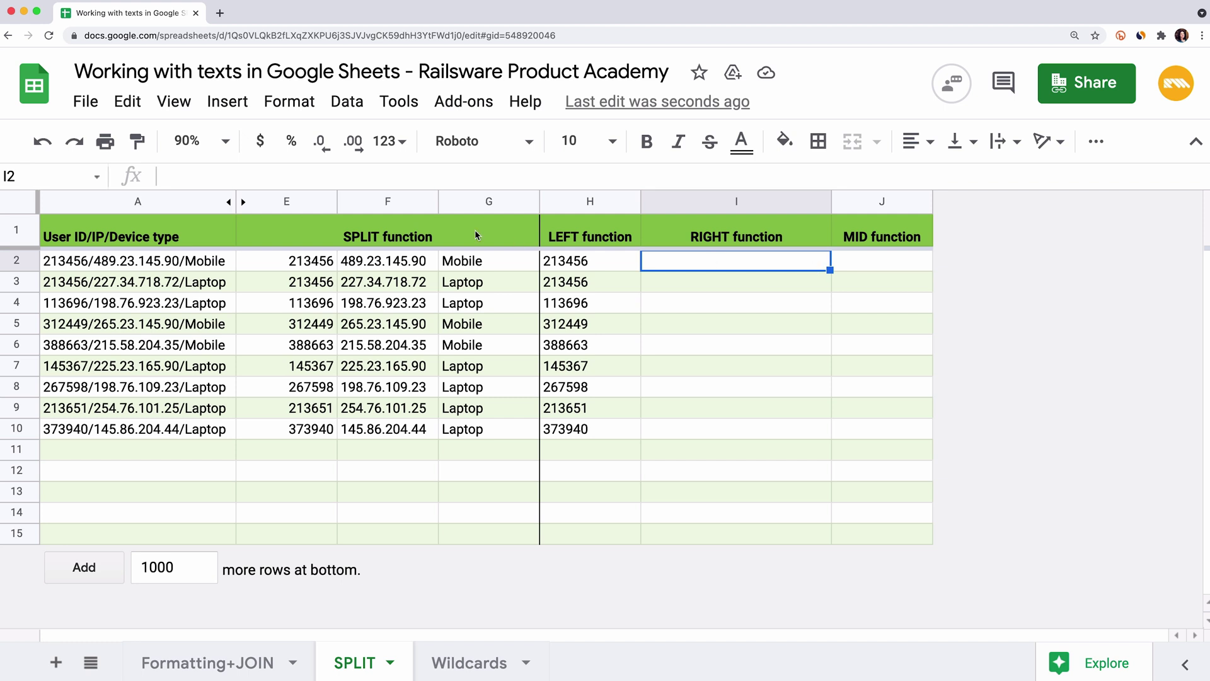
Enter =RIGHT(A2,6) in I2, fill it down to I10, and narrow column I.
text(=)
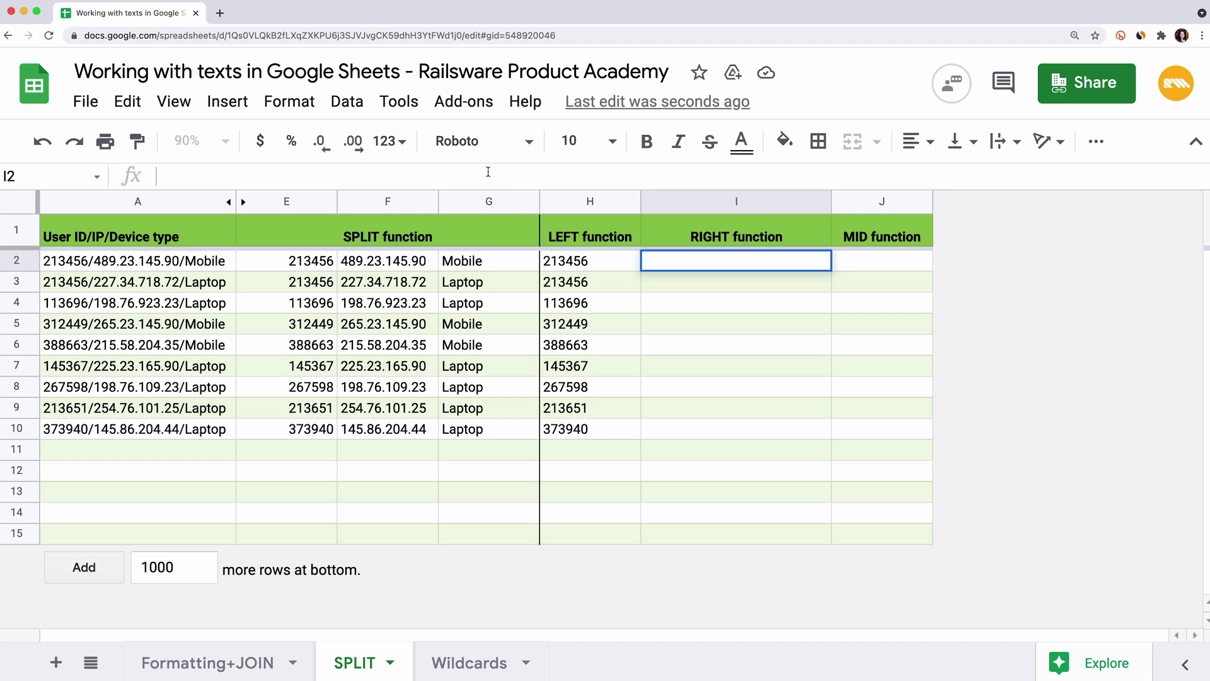
text(RIGHT()
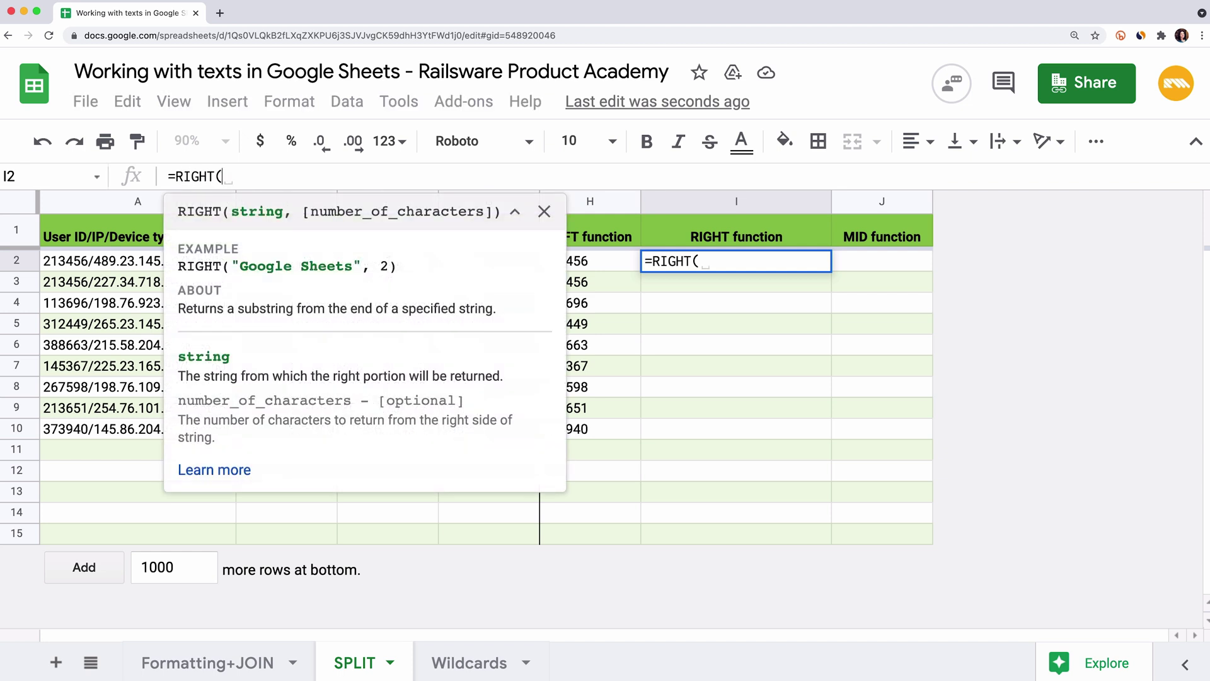
click(136, 261)
text(,)
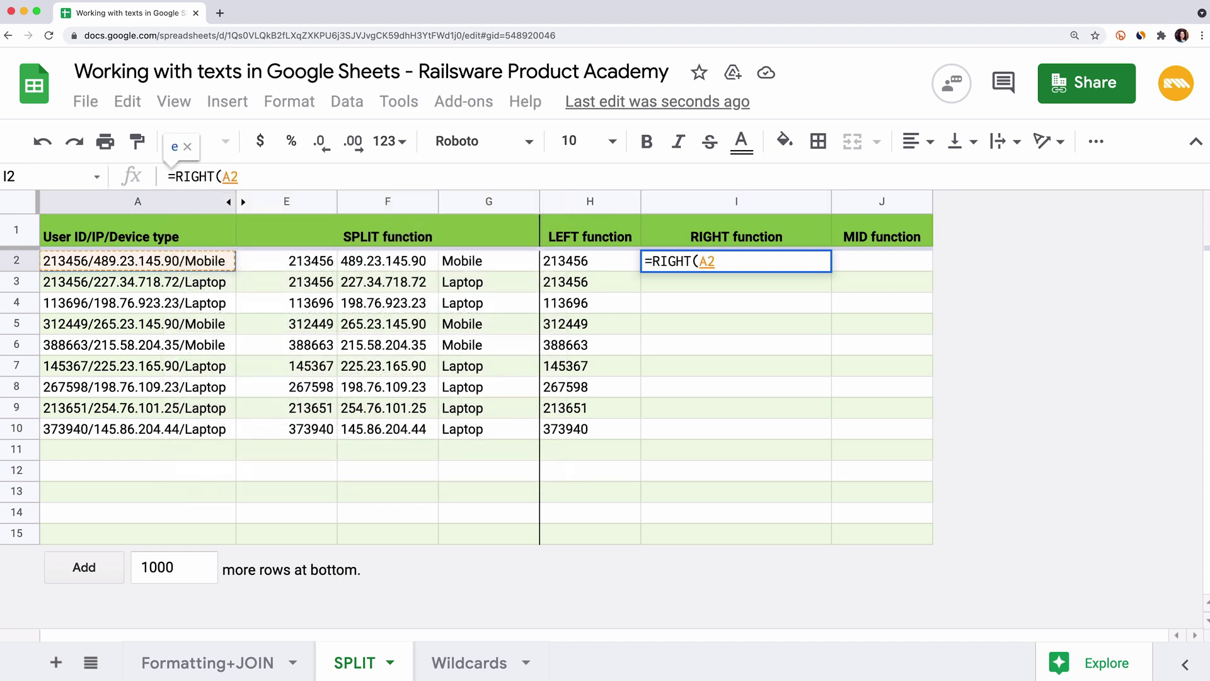
text(6))
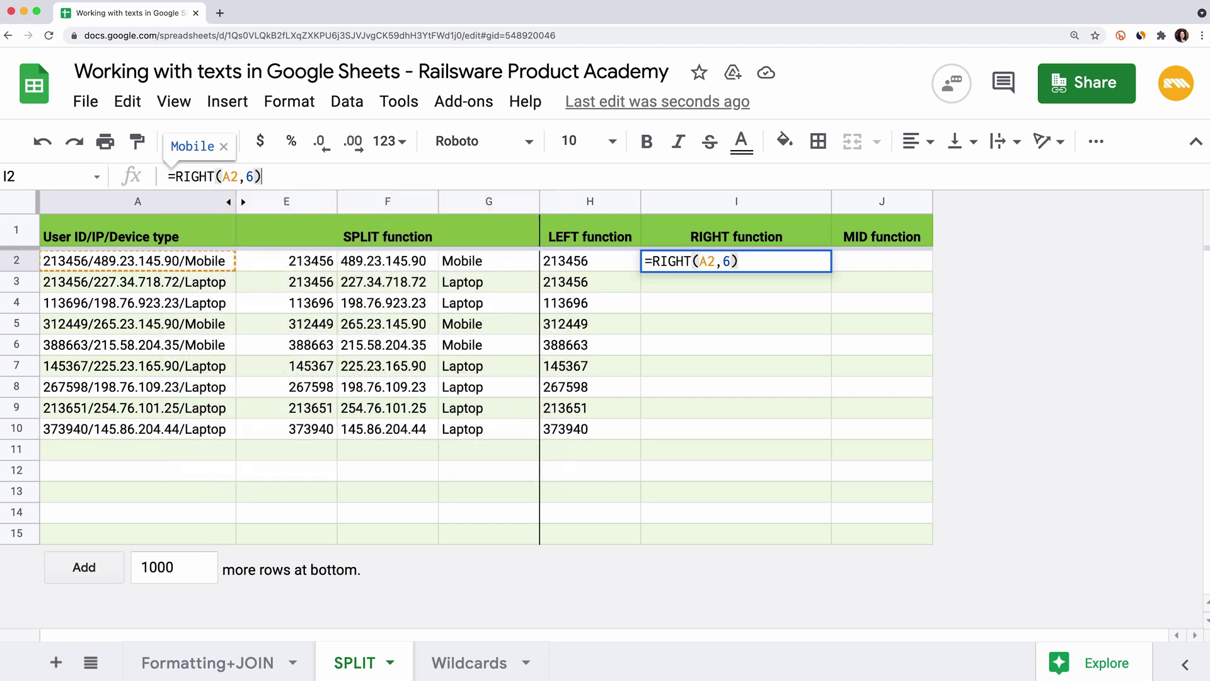
key(Return)
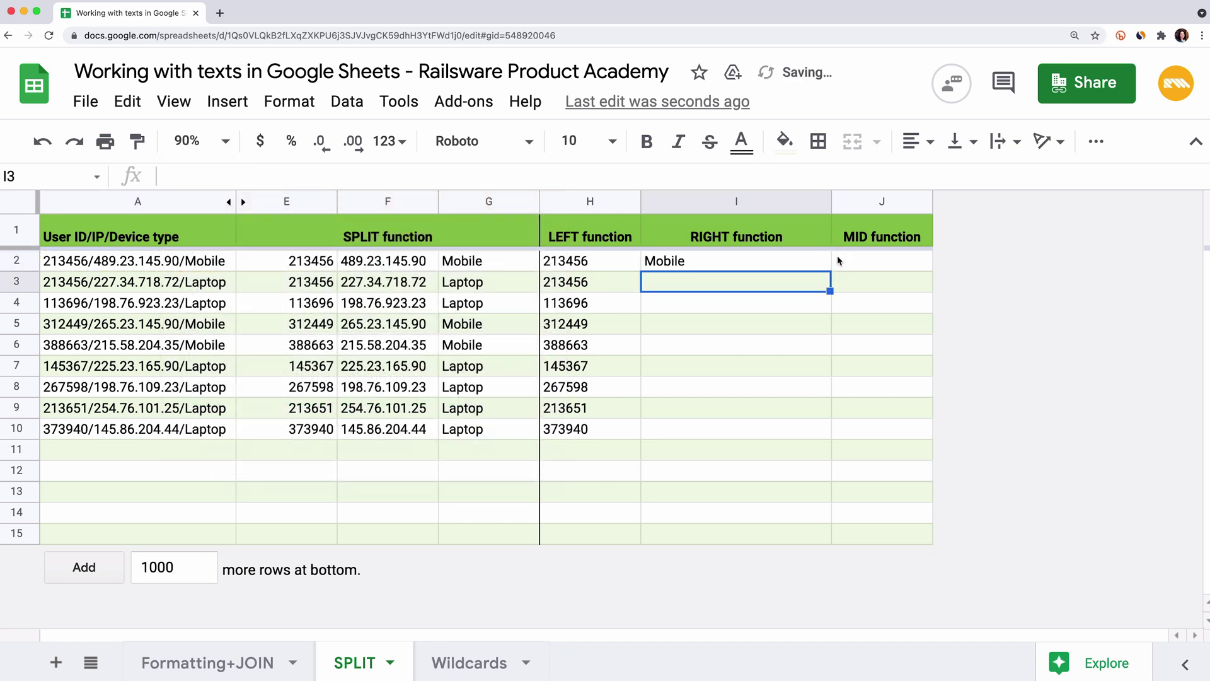
click(811, 265)
drag(829, 269, 815, 431)
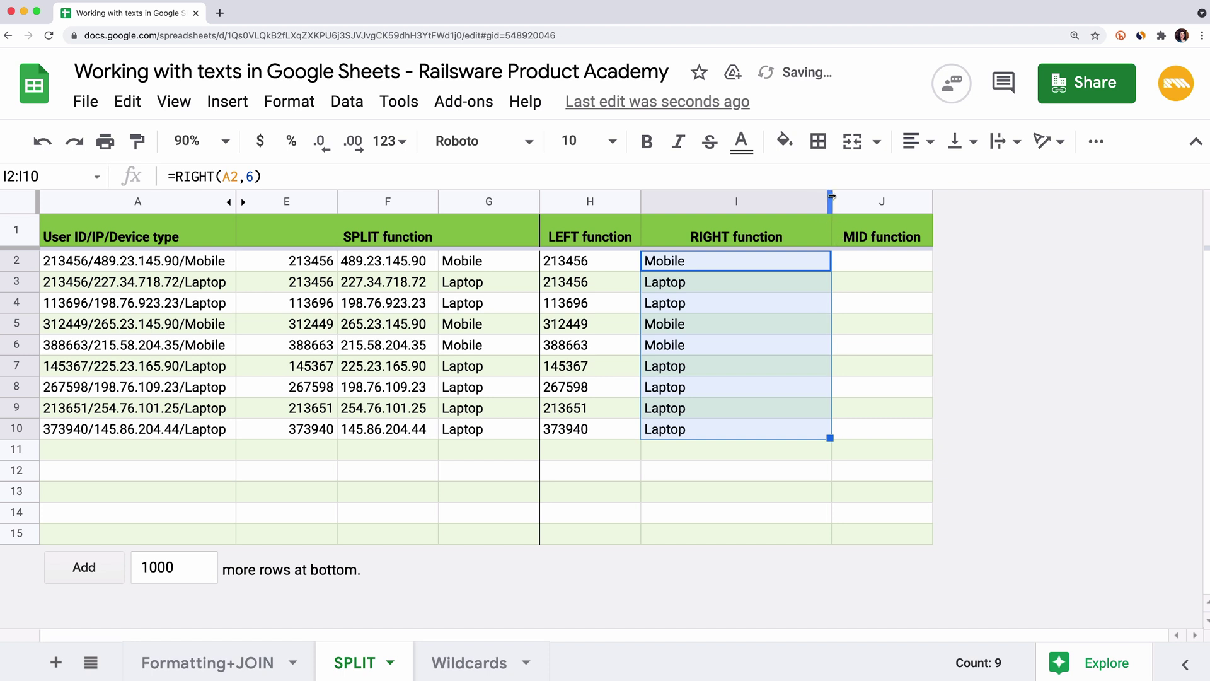
drag(831, 202, 769, 203)
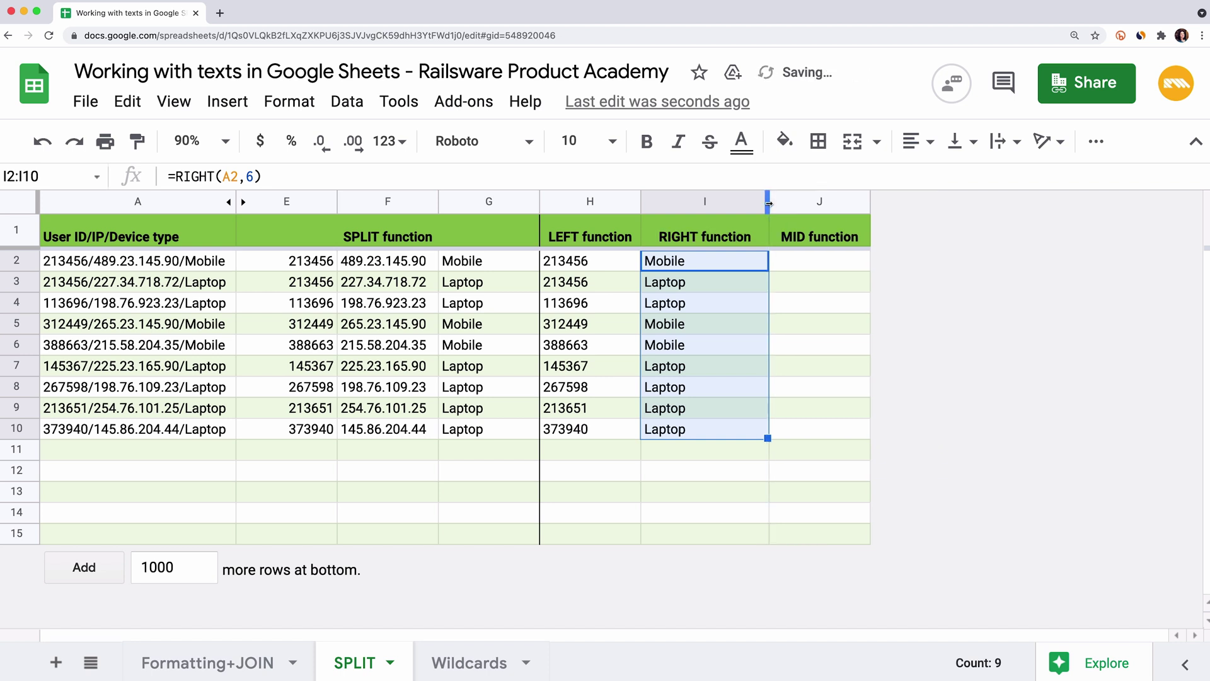
Enter =MID(A2,8,13) in J2 to extract the first record's IP address.
click(832, 240)
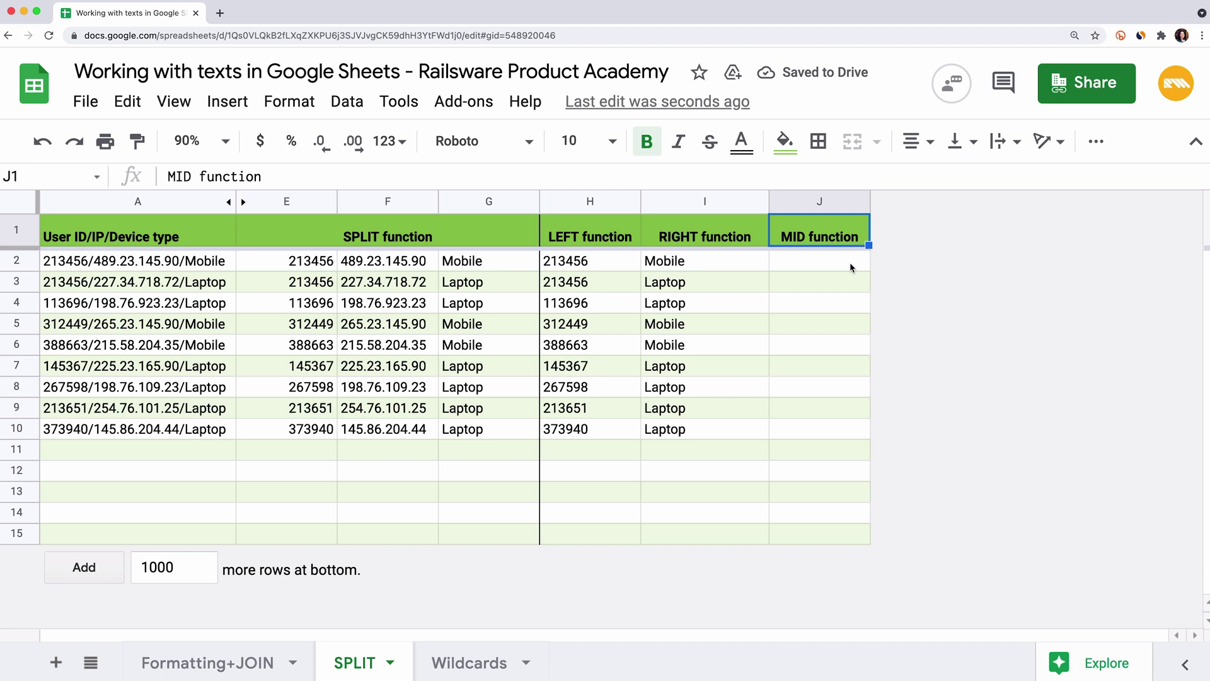
click(849, 263)
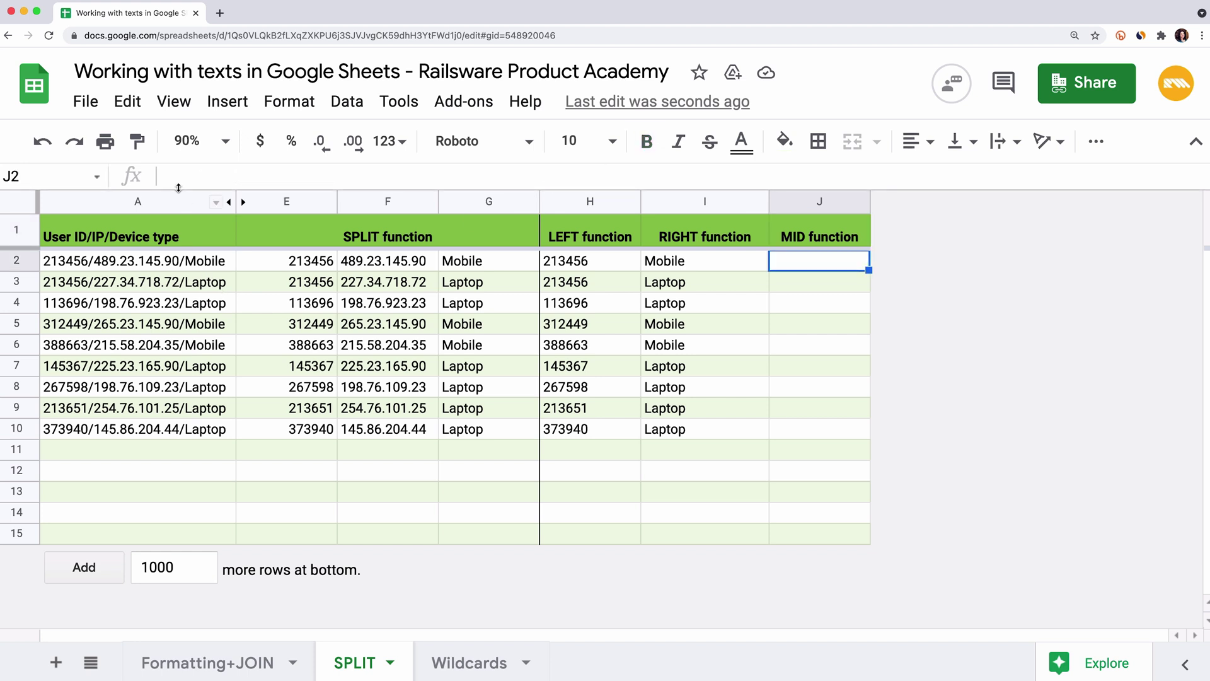
text(=)
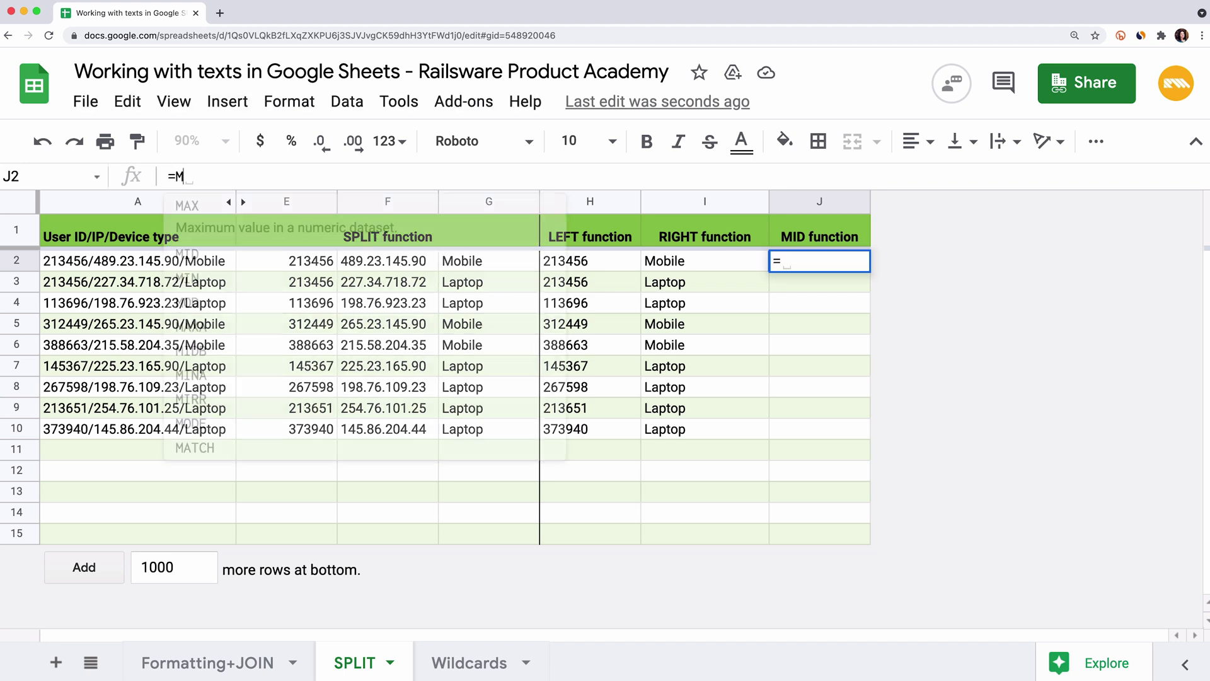
text(MID()
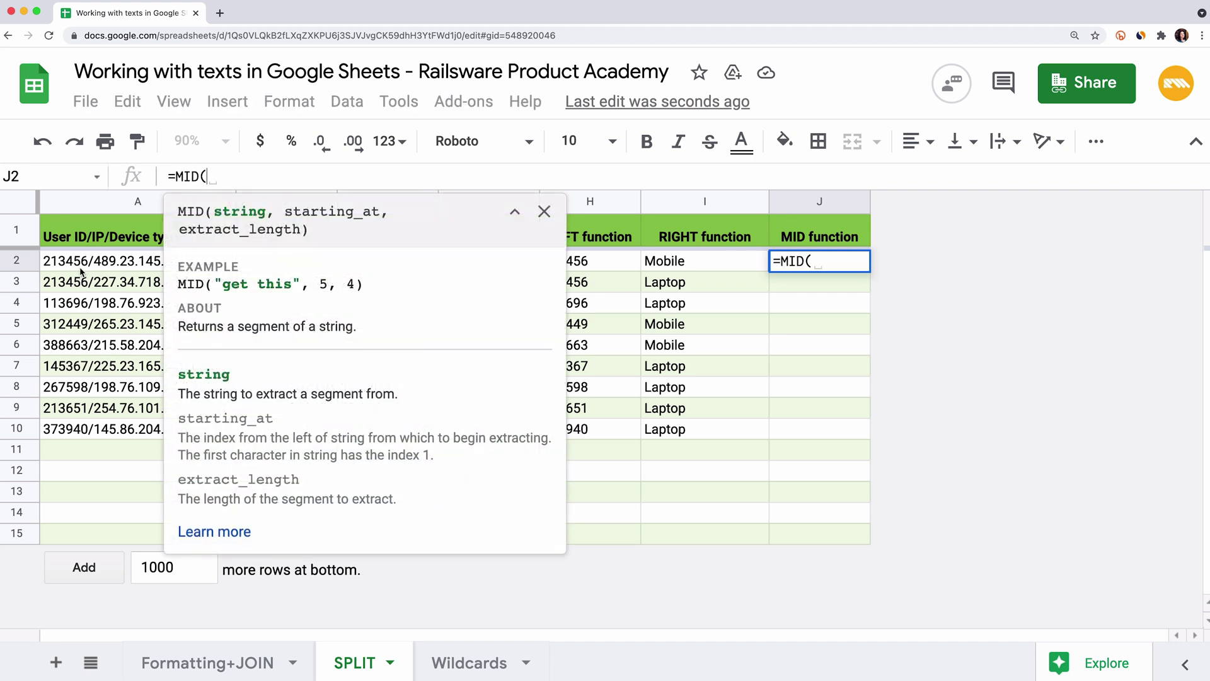
click(80, 266)
text(,)
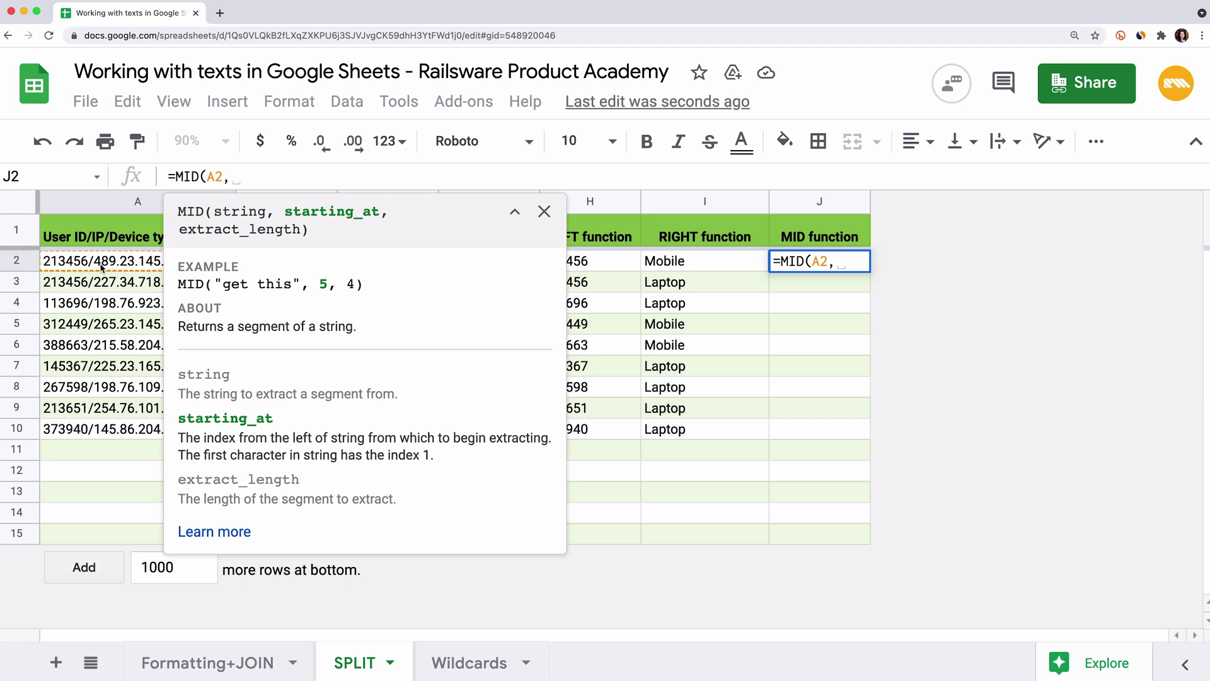
text(8)
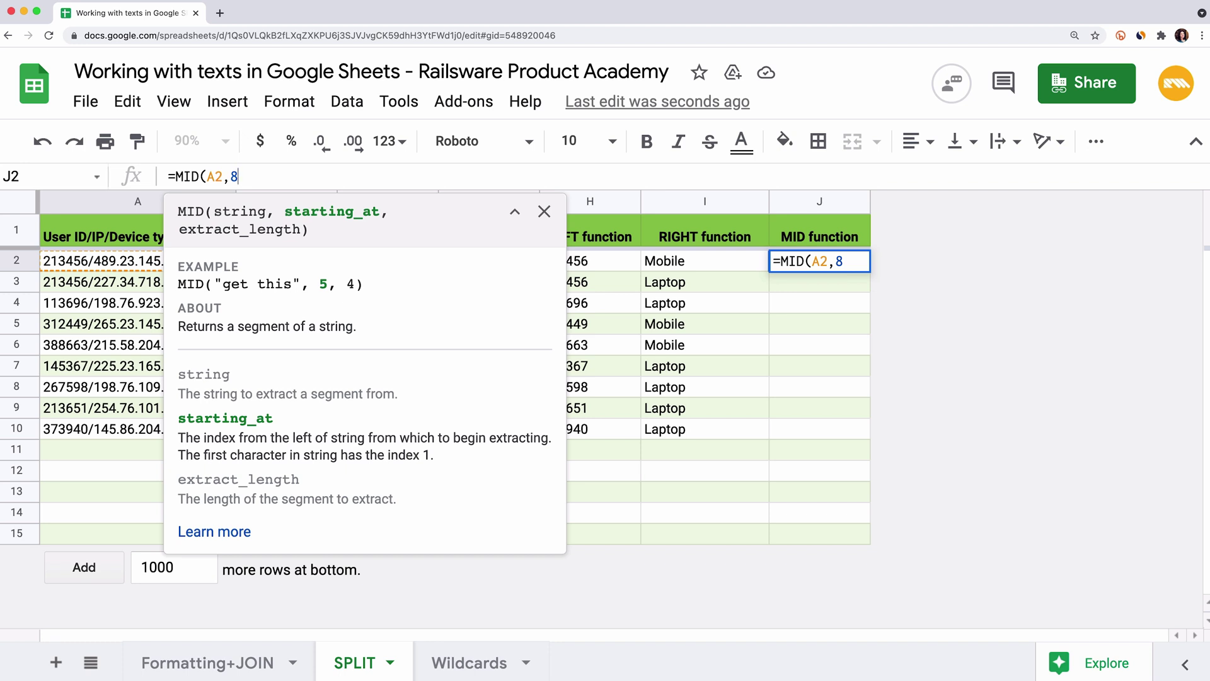
text(, )
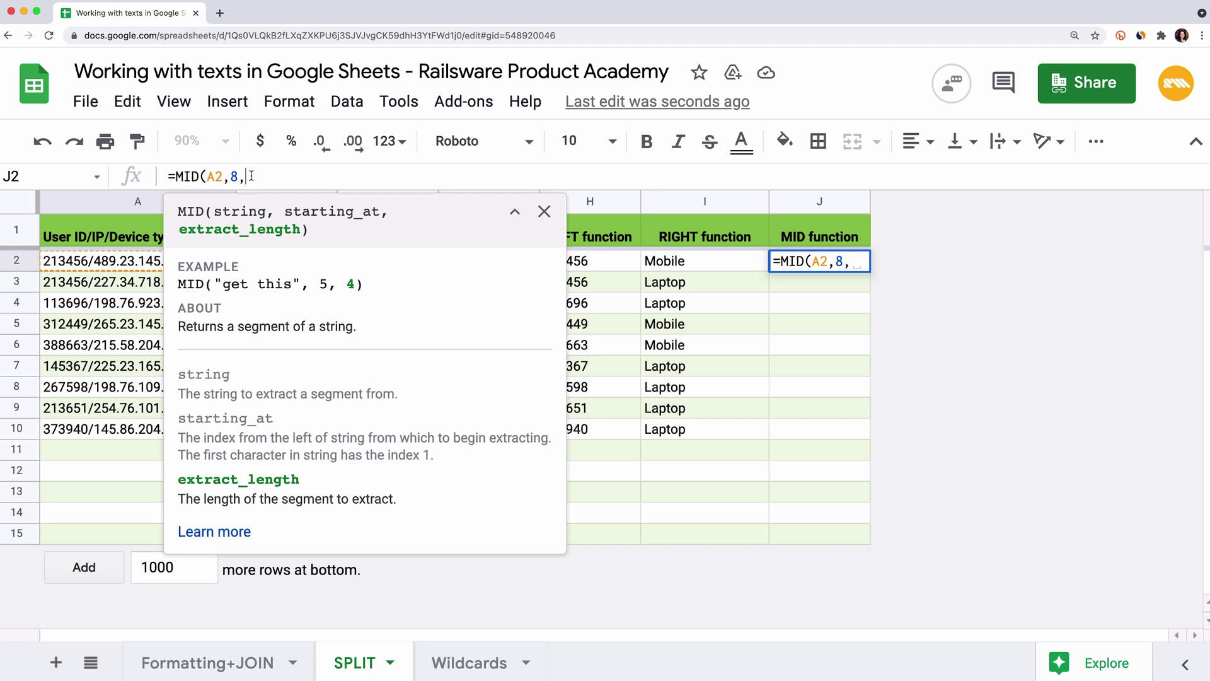
text(13))
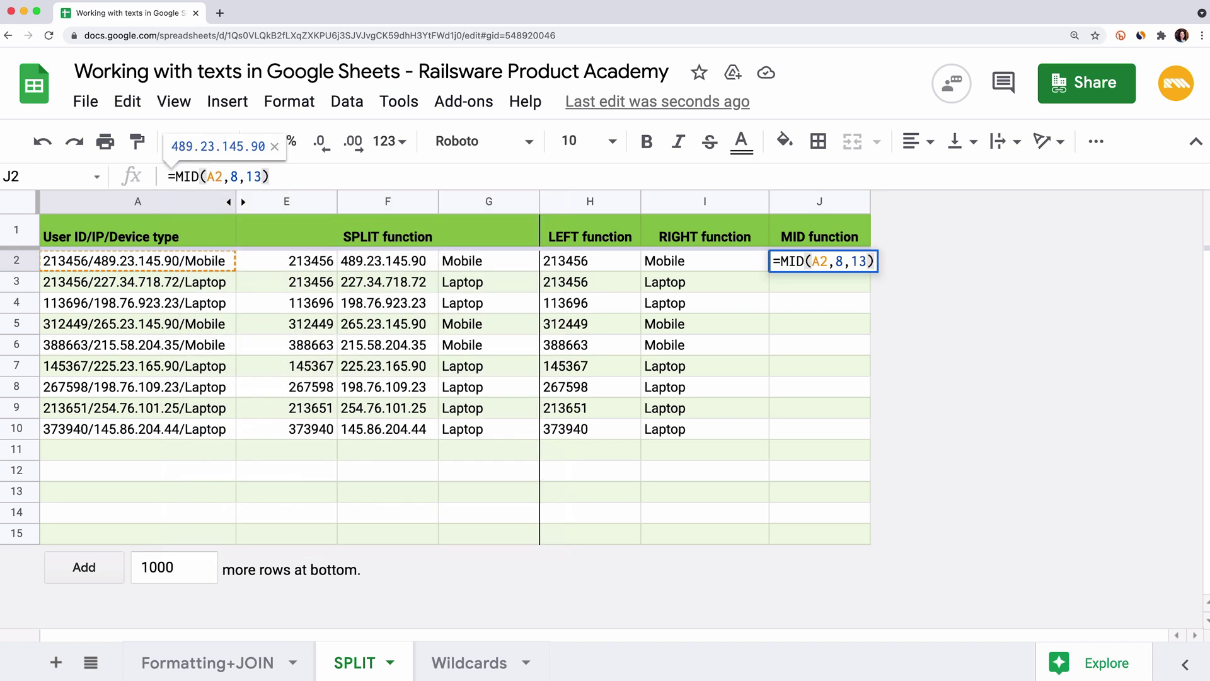
key(Return)
Fill the MID formula from J2 down to J10.
click(807, 265)
drag(869, 270, 870, 433)
click(870, 432)
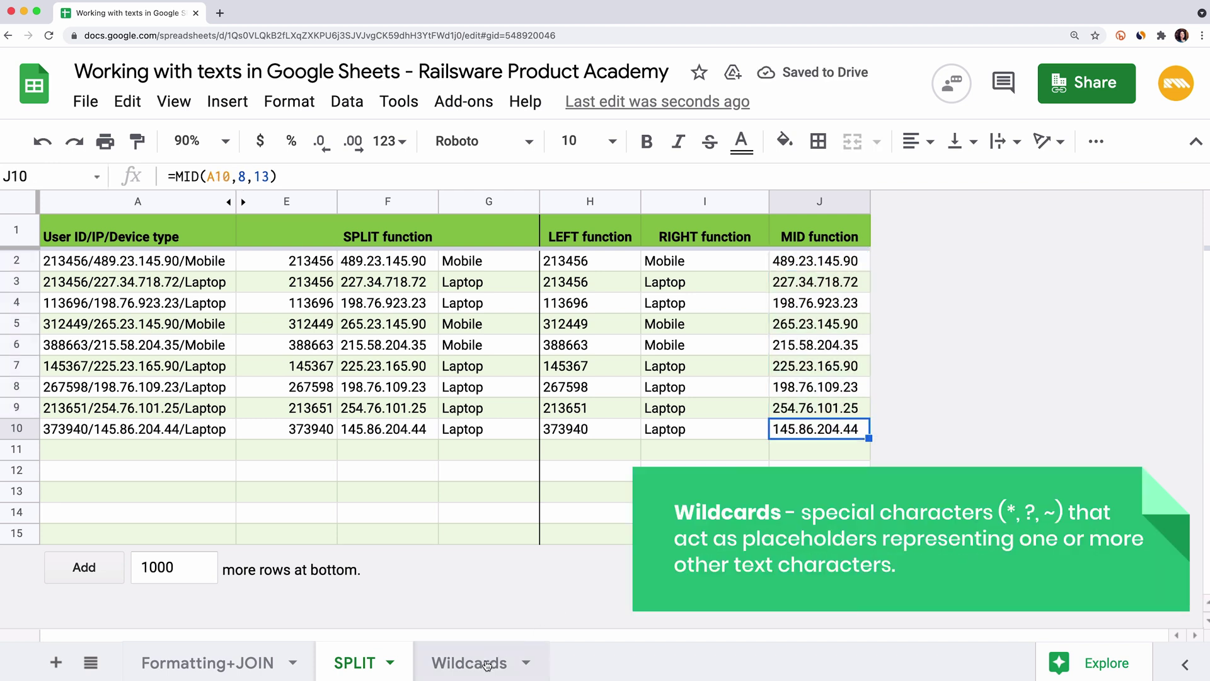
Open the Wildcards sheet with its device list and empty Mobile and Laptop columns.
click(486, 665)
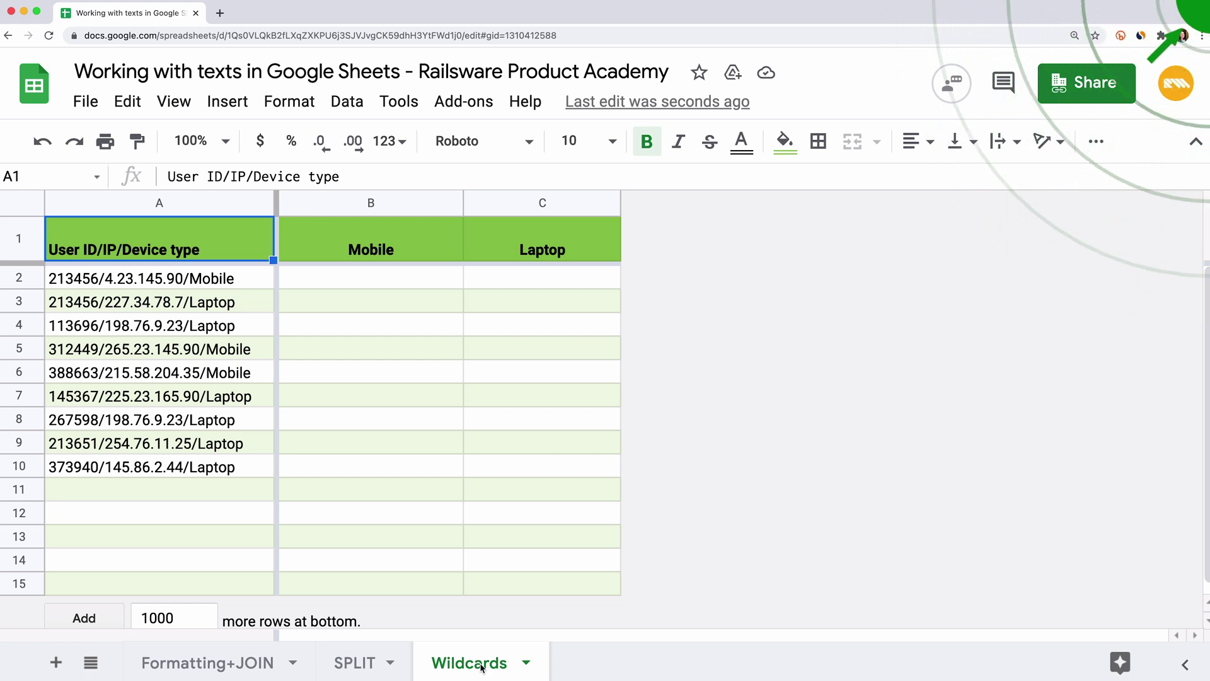
Enter =COUNTIF($A$2:$A,"Mobile") in B2 under Mobile, which returns 0.
click(432, 243)
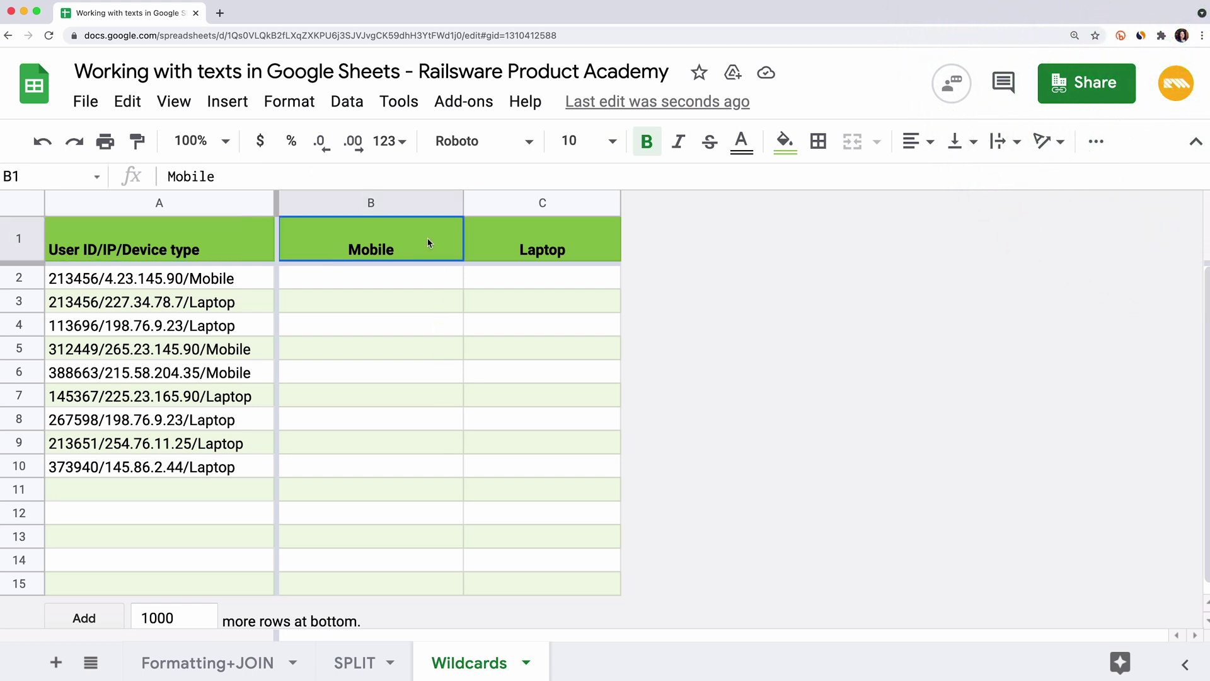
click(499, 249)
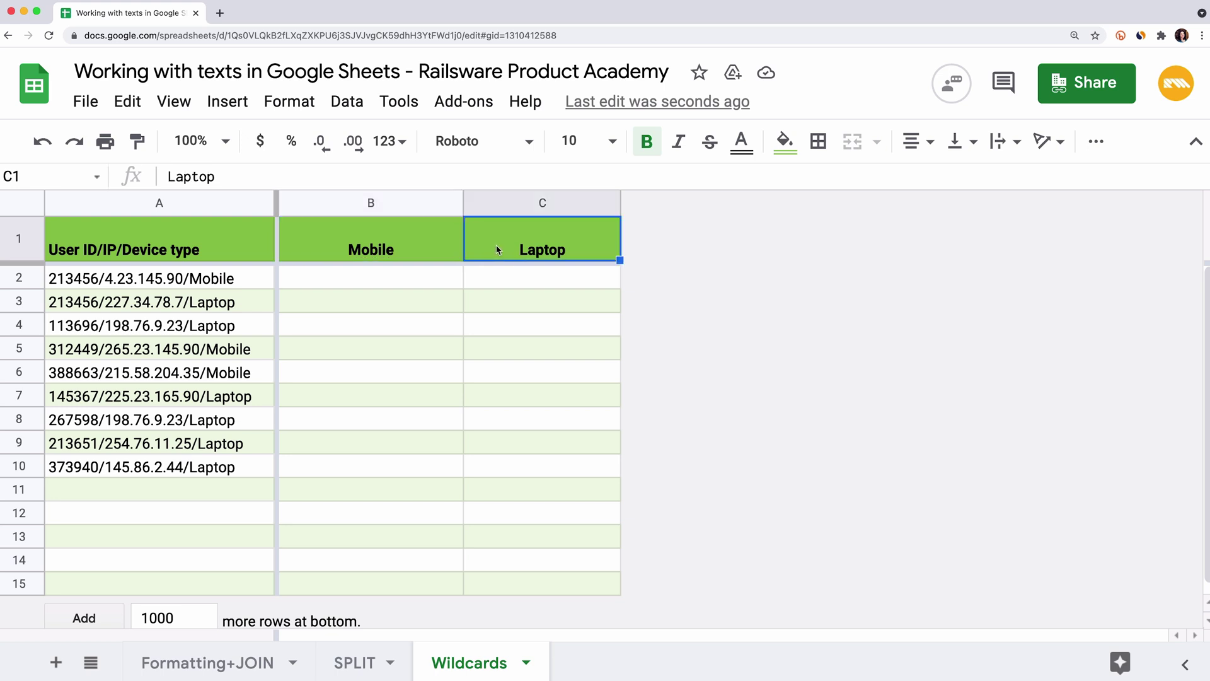
click(298, 286)
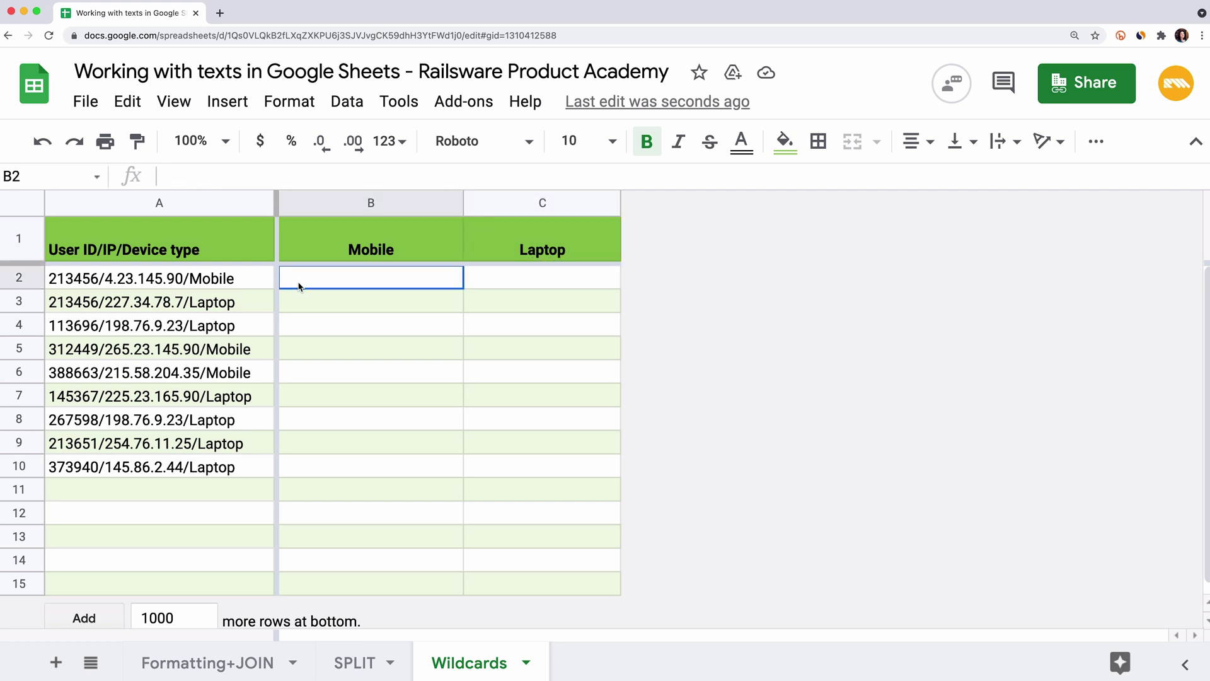
text(=COU)
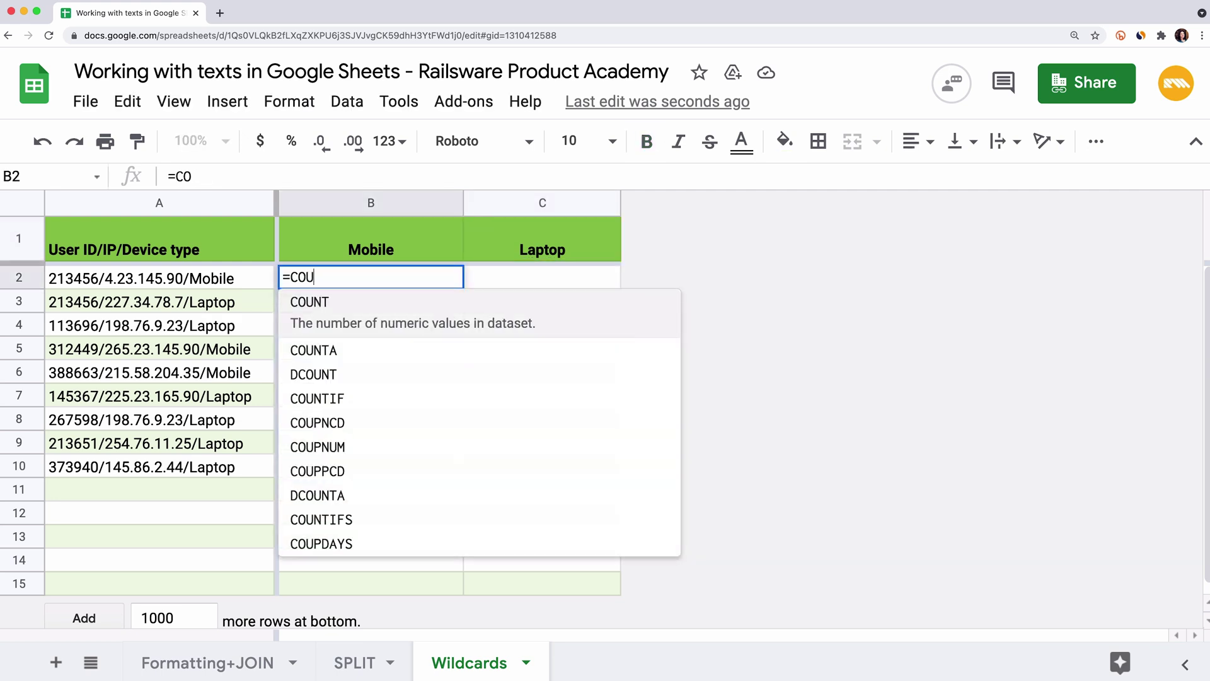
text(NTIF()
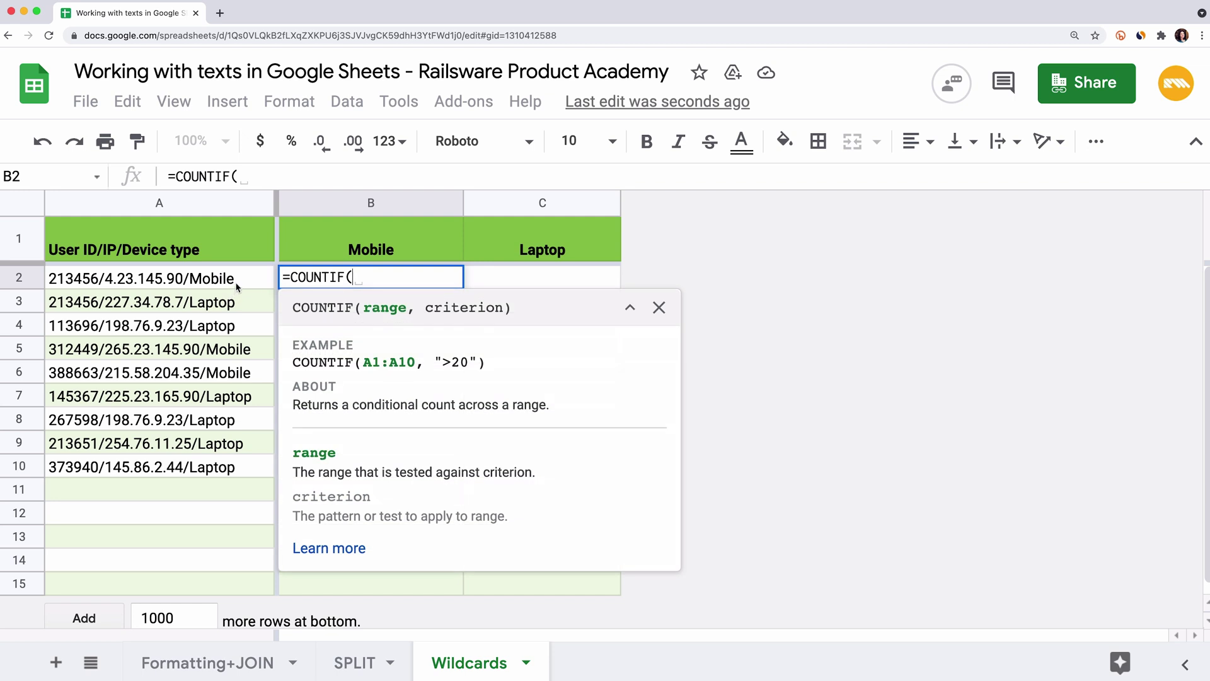
click(237, 287)
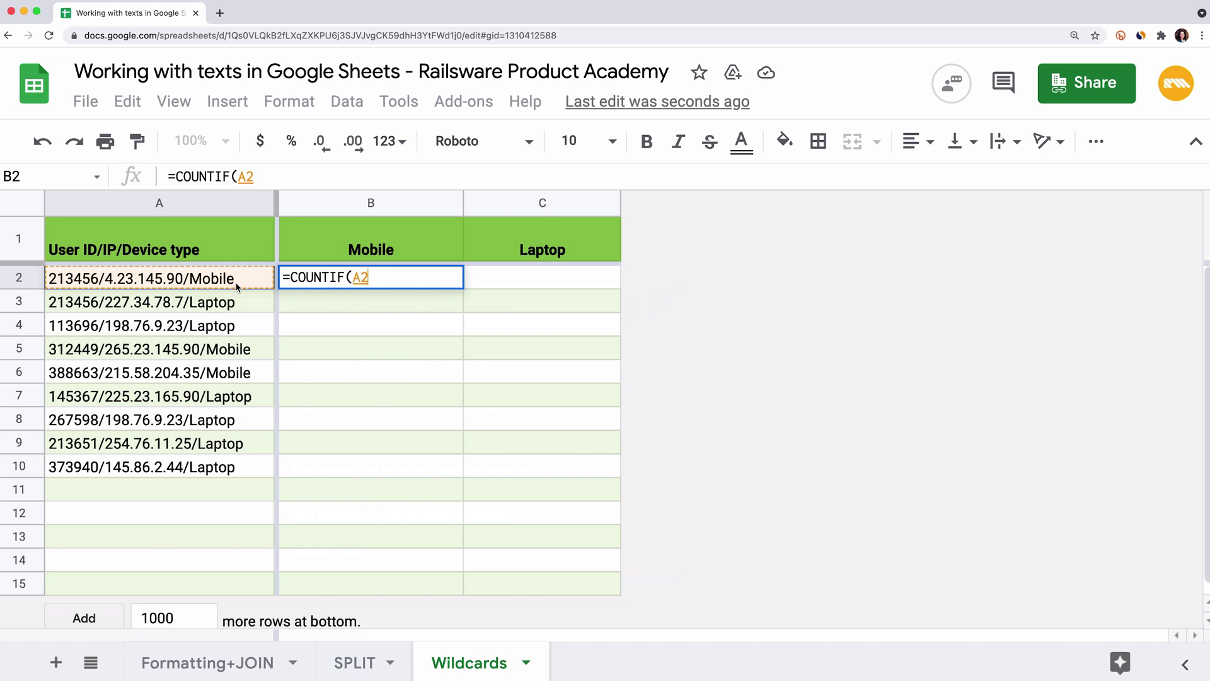
text(:A)
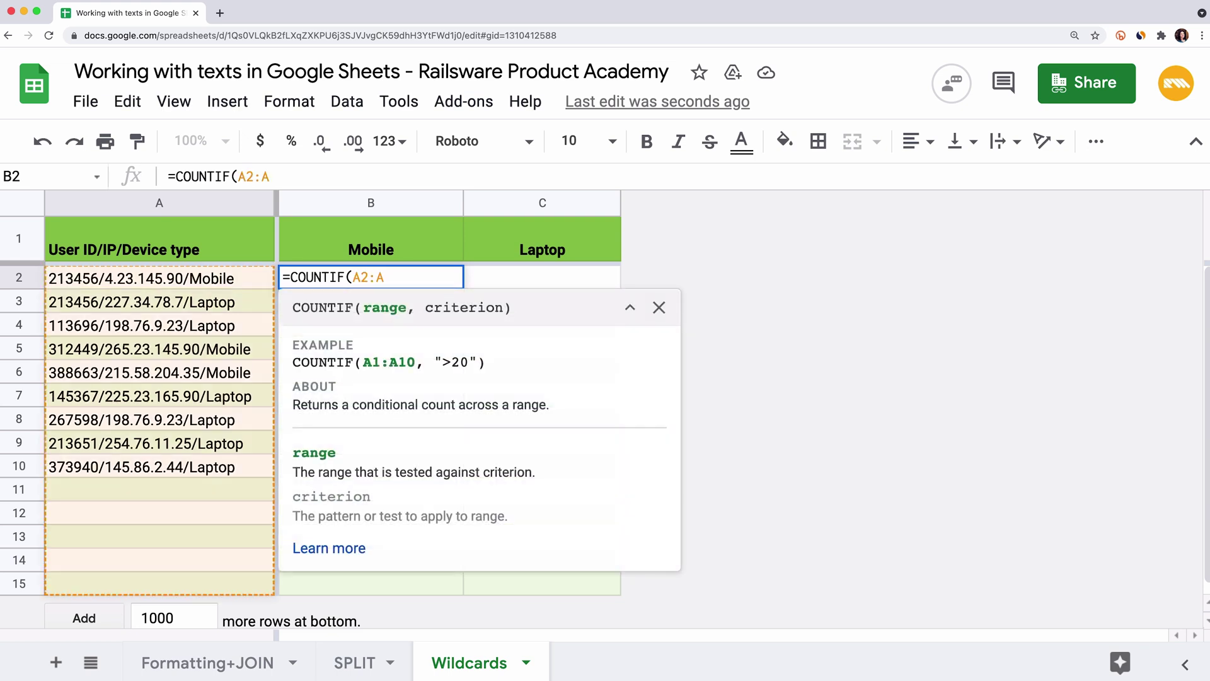
key(F4)
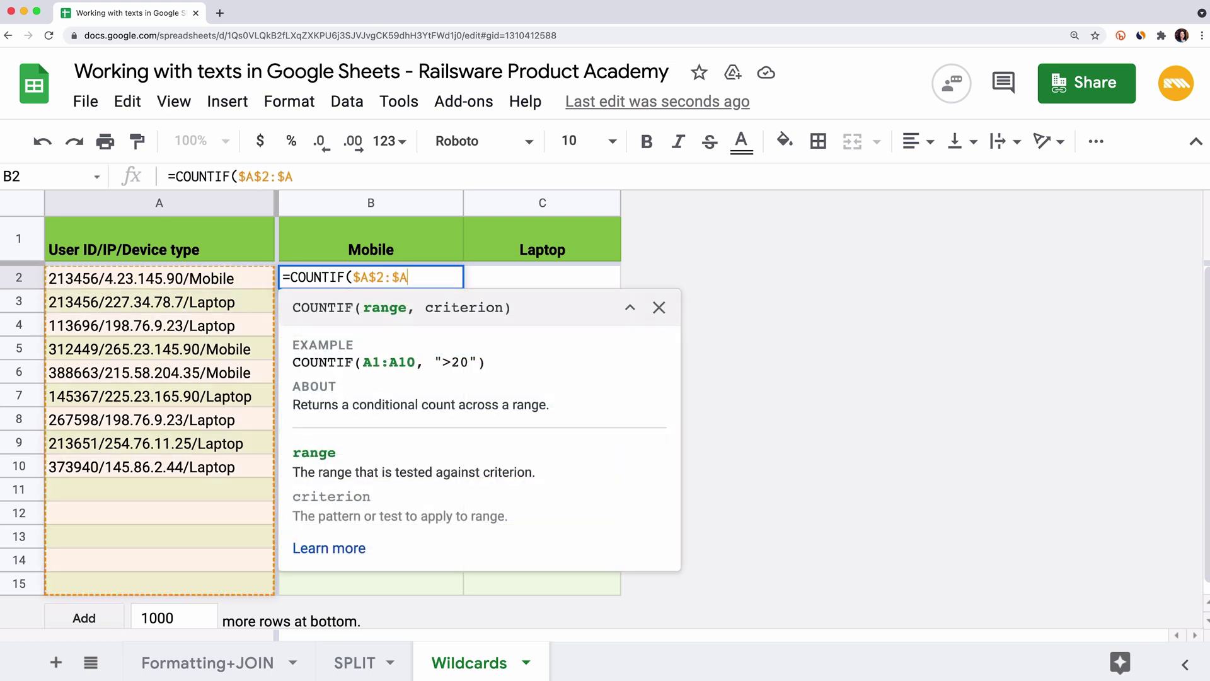
text(, )
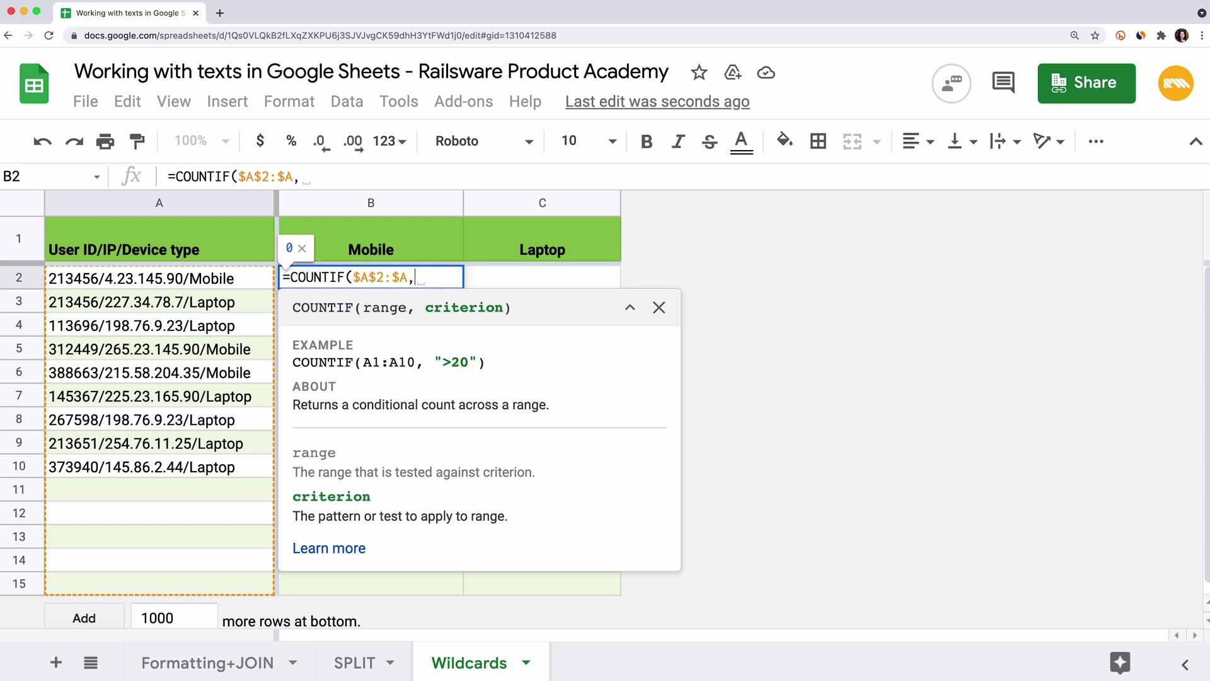
text("")
text(Mobile)
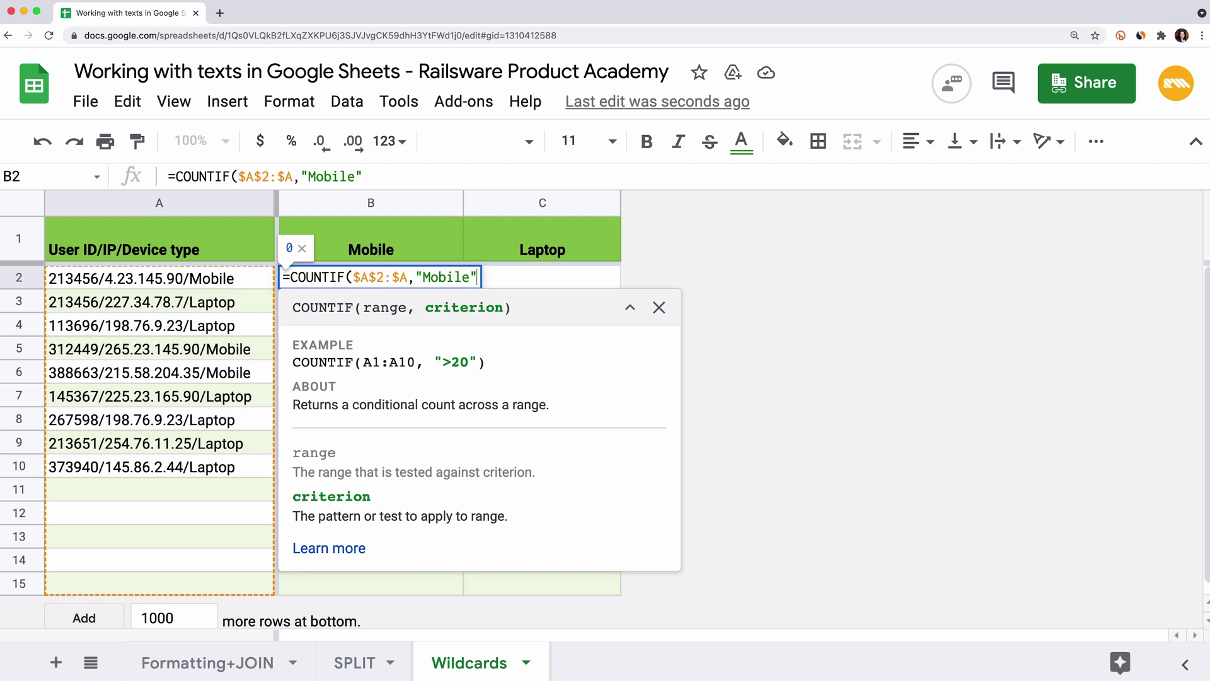
text())
key(Return)
click(335, 284)
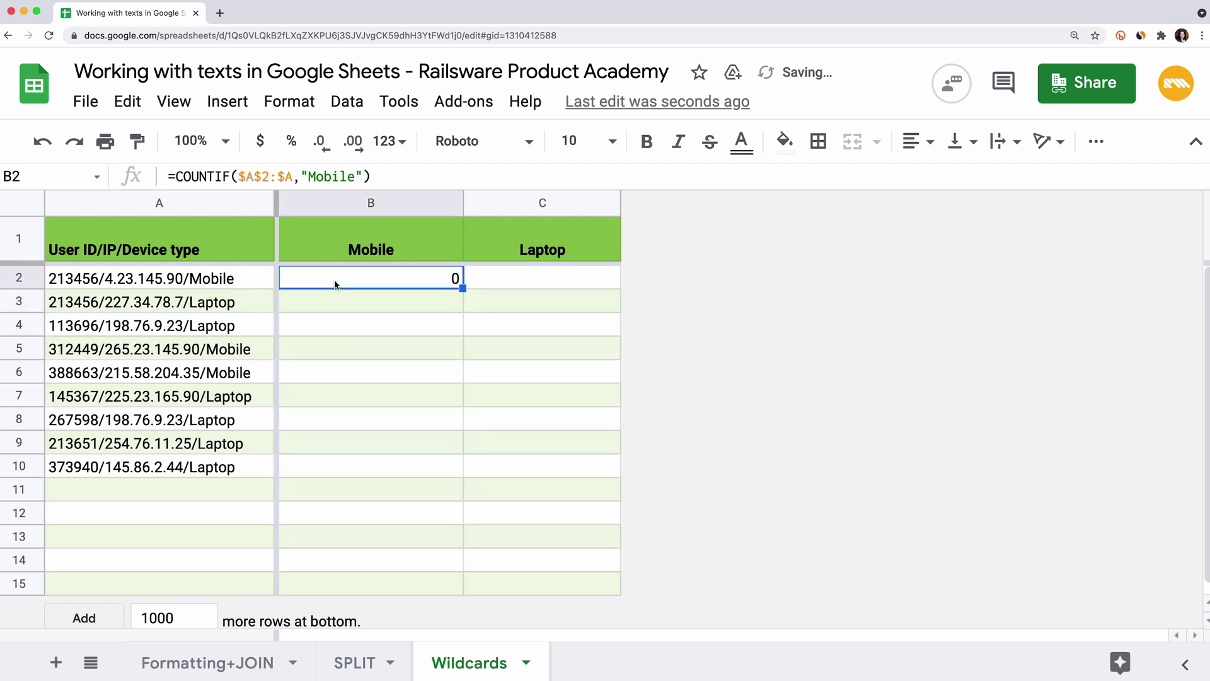
click(235, 284)
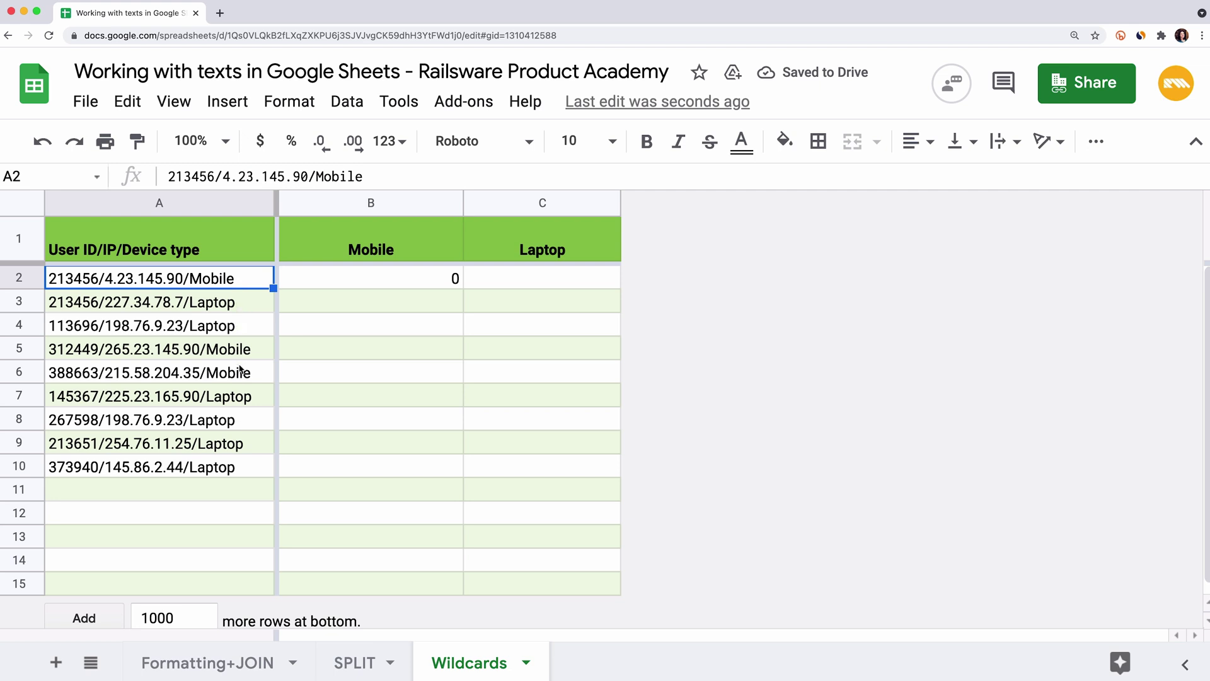
Change the B2 criterion to the "*Mobile" wildcard so it counts 3.
click(357, 285)
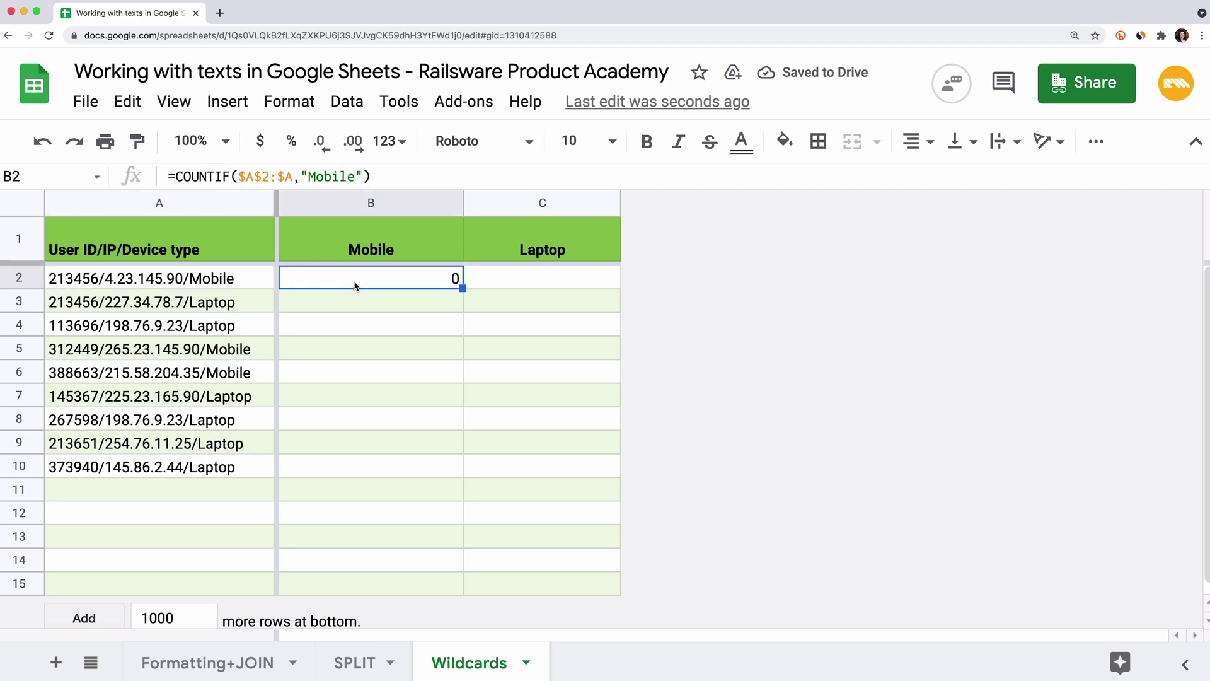
click(307, 179)
text(*)
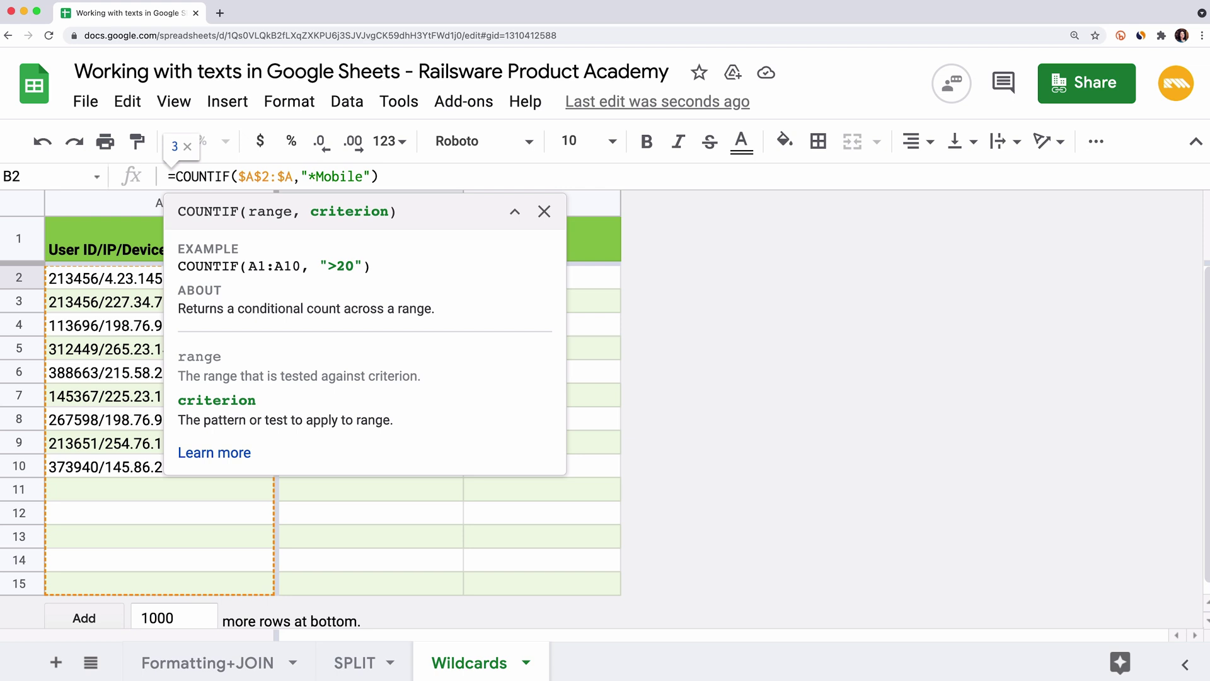
key(Return)
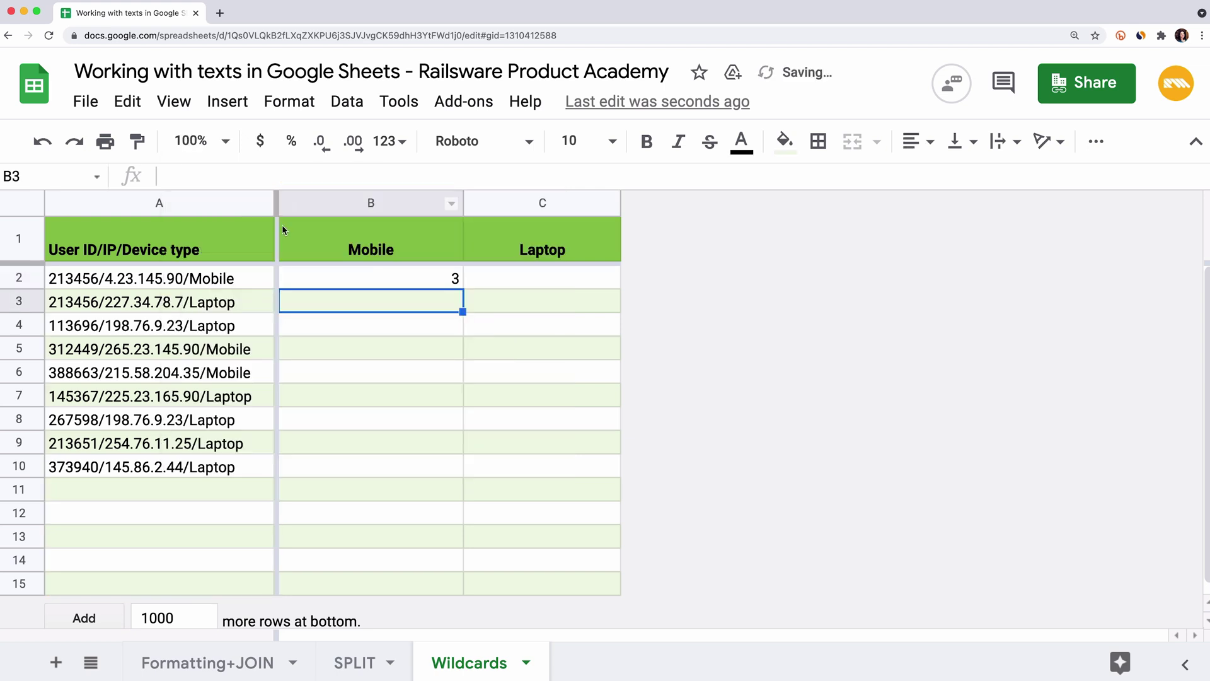
click(252, 283)
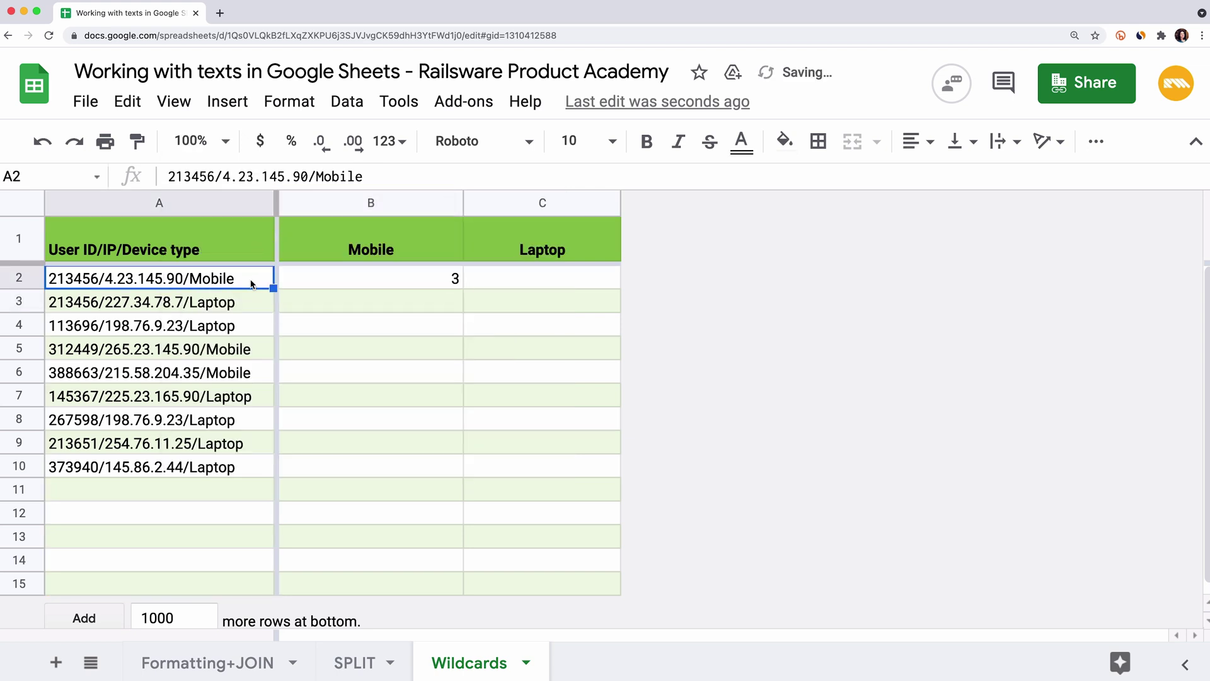
click(252, 356)
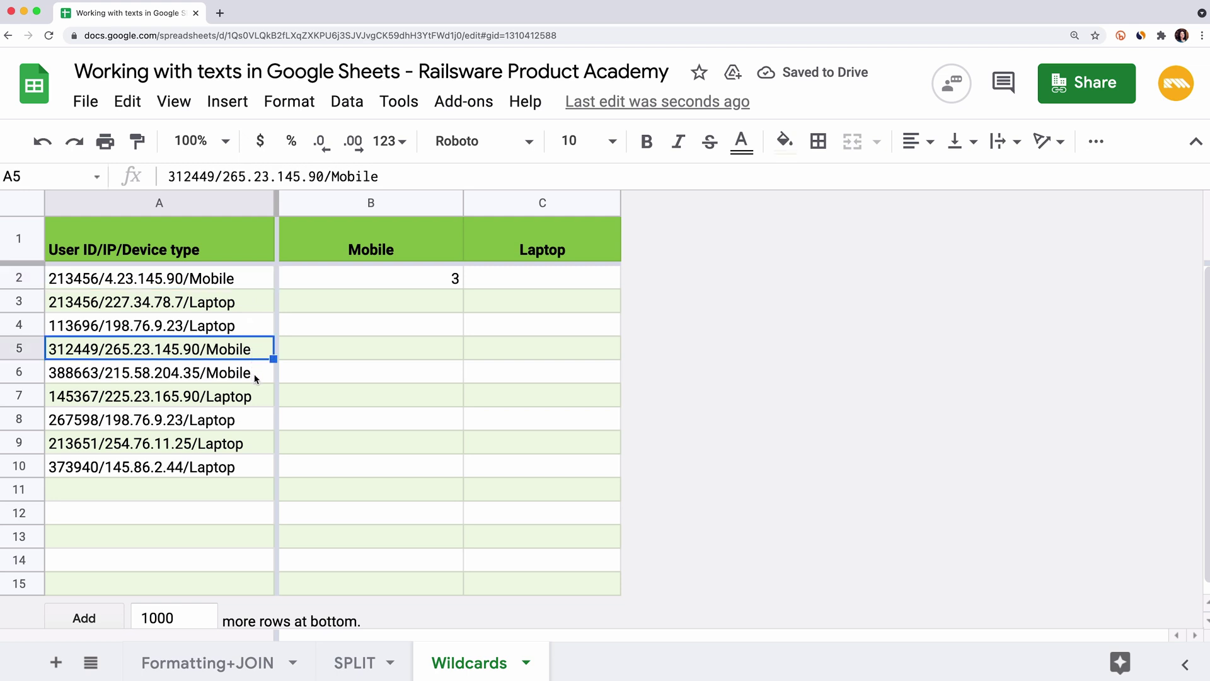
click(255, 378)
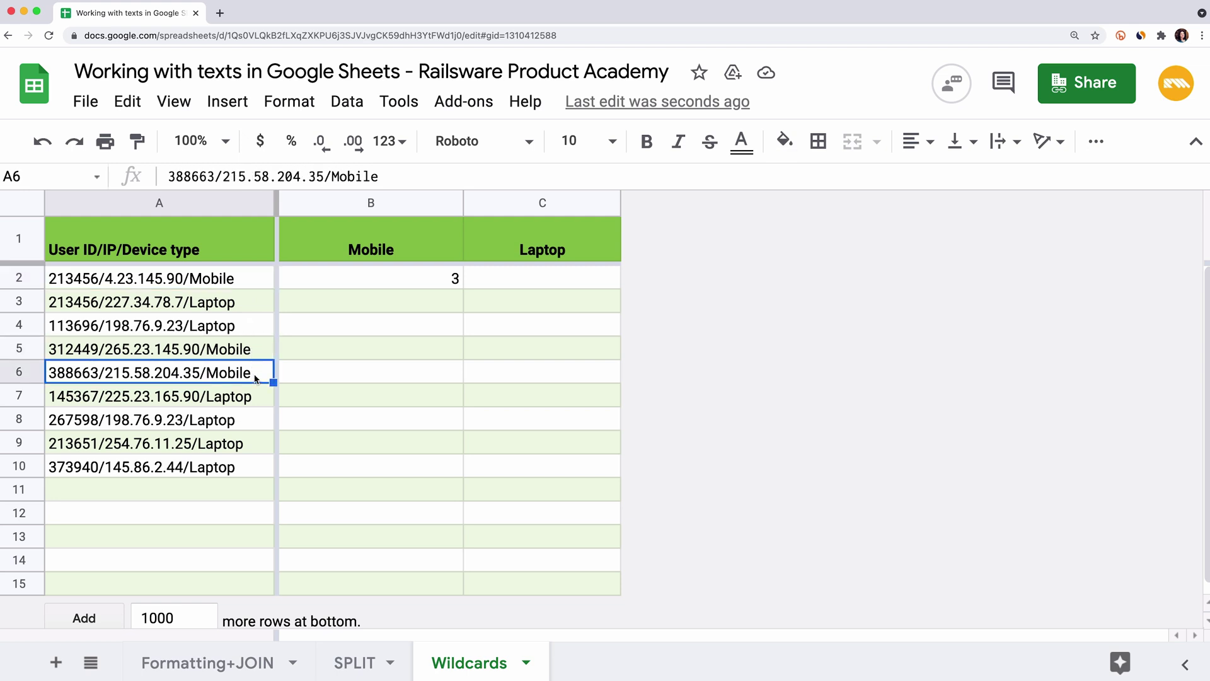
click(363, 287)
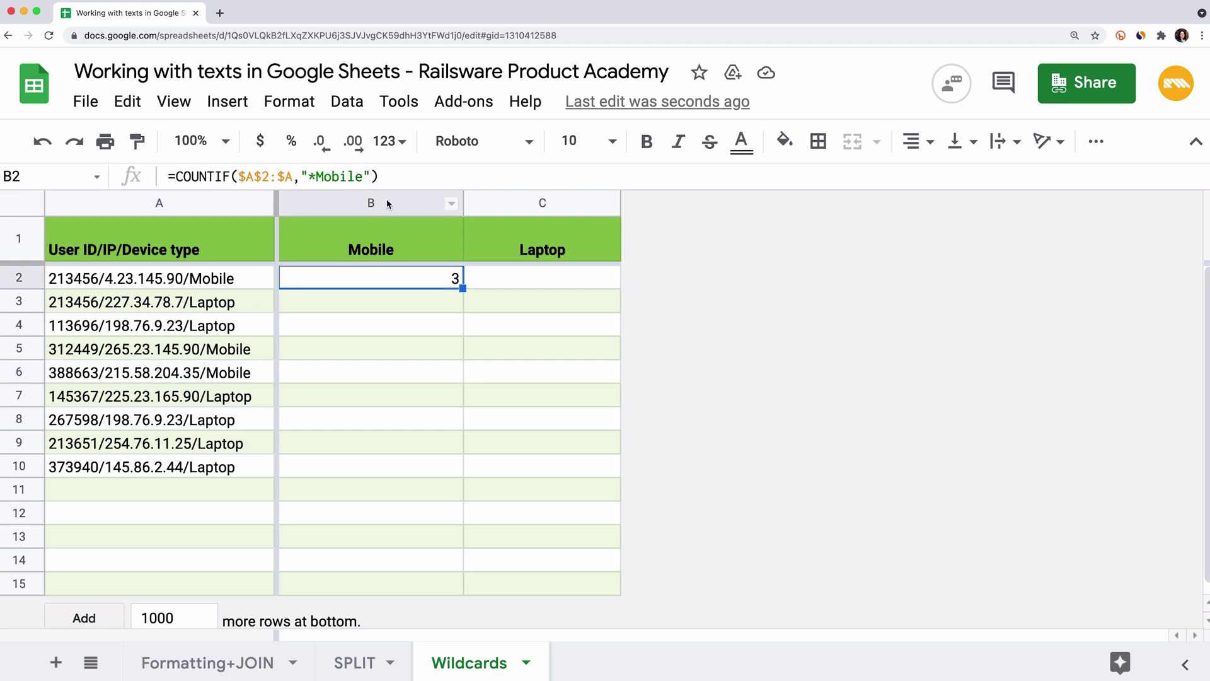
Copy the count formula into C2 with "Laptop" as the criterion, giving 6.
click(386, 177)
triple_click(385, 176)
key(ctrl+c)
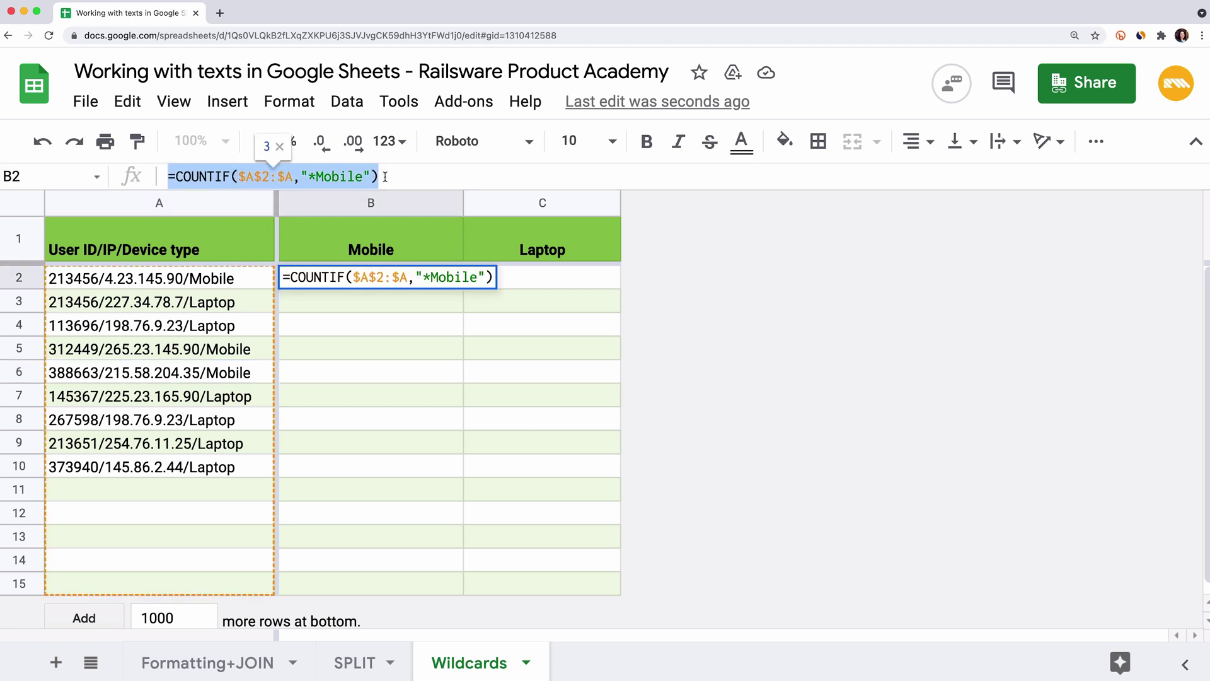
key(Return)
click(575, 281)
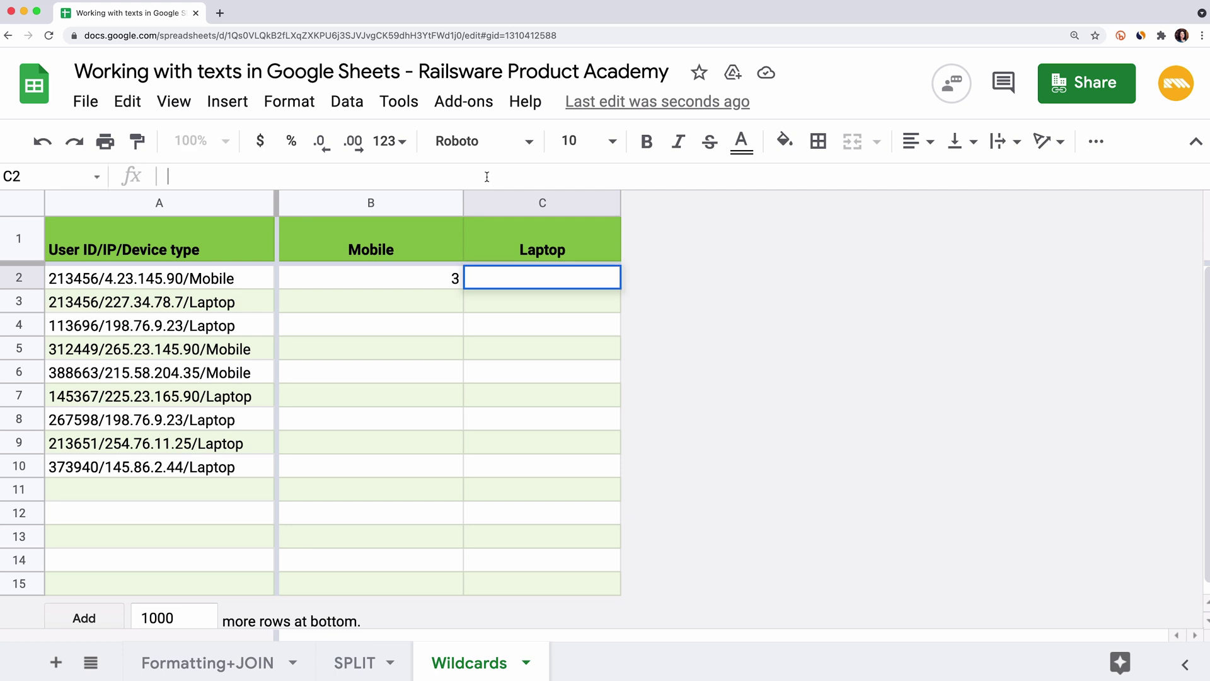
click(363, 176)
key(ctrl+v)
drag(363, 176, 316, 176)
text(Laptop)
key(Return)
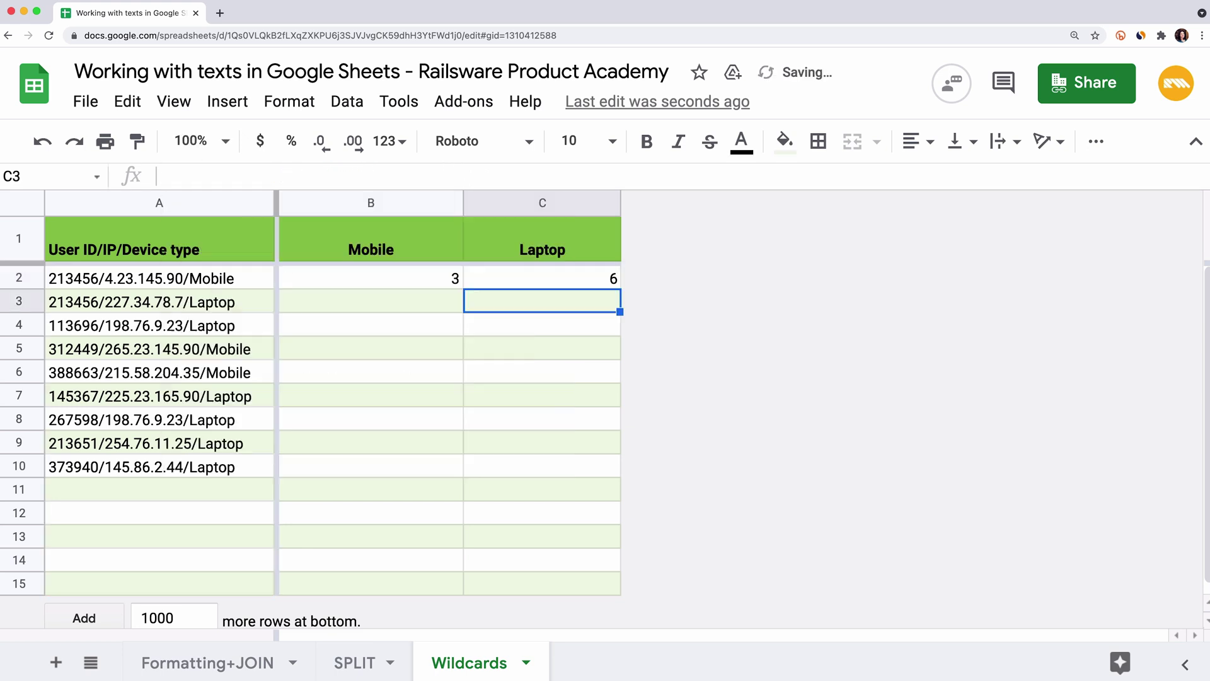